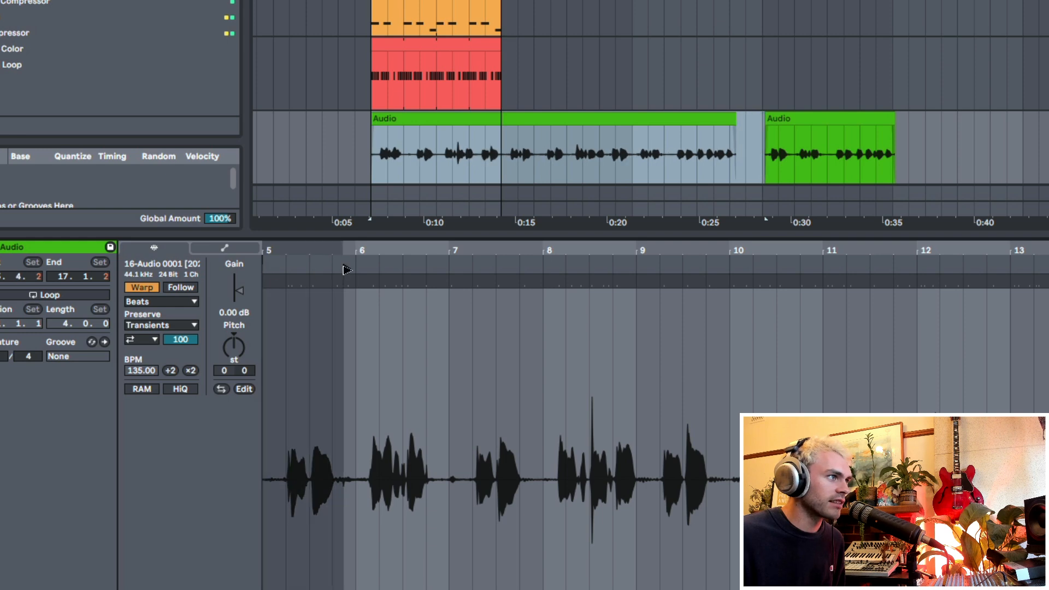
# Step: Undo the edits that extended and duplicated the Audio clip, and select the four-bar clip
pyautogui.moveTo(271, 312); pyautogui.dragTo(448, 306)
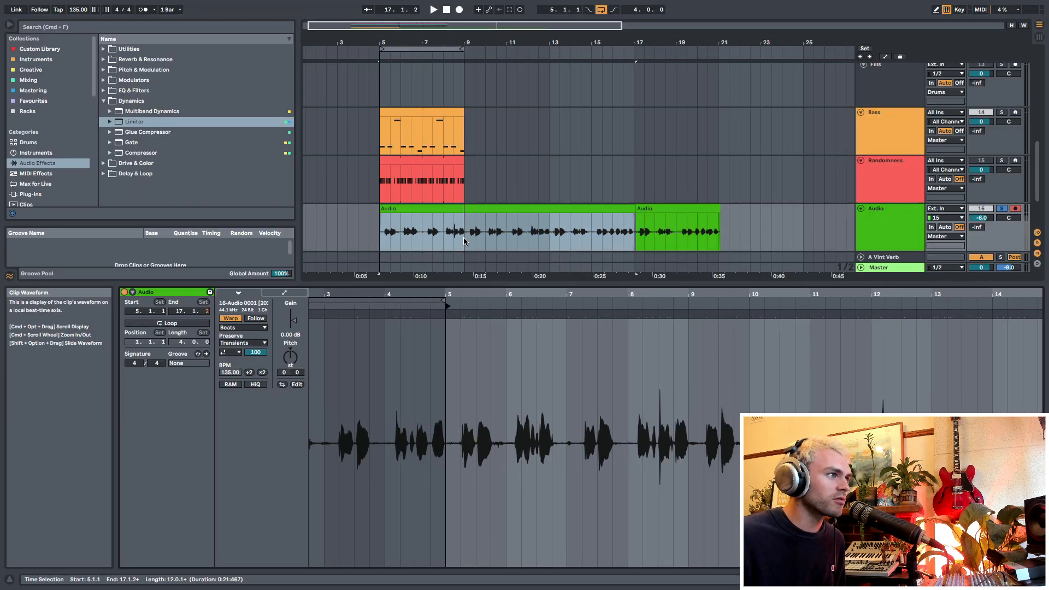
pyautogui.press('super+z')
pyautogui.press('super+z')
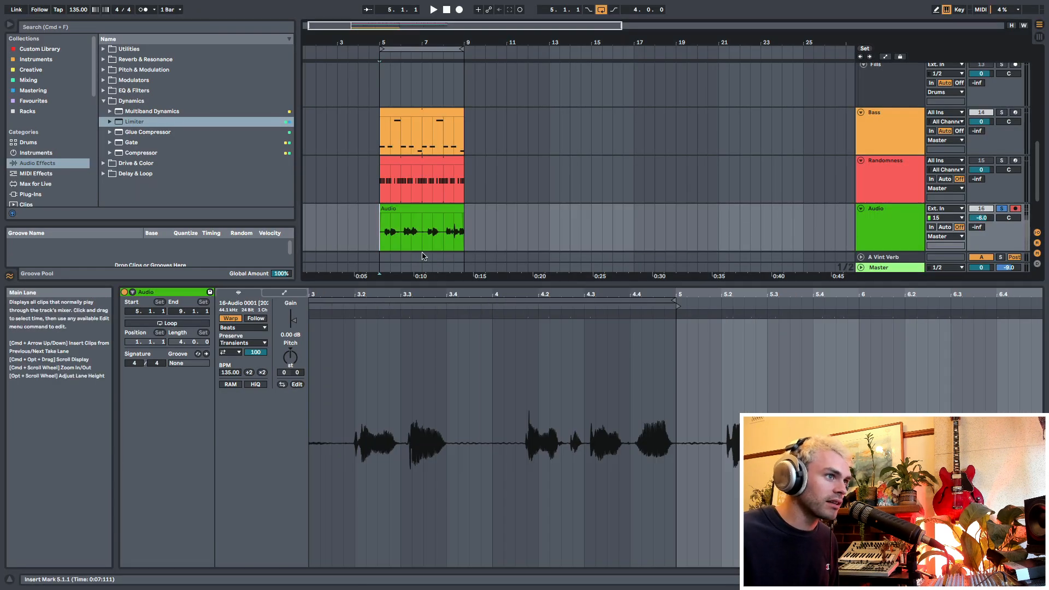
pyautogui.click(453, 208)
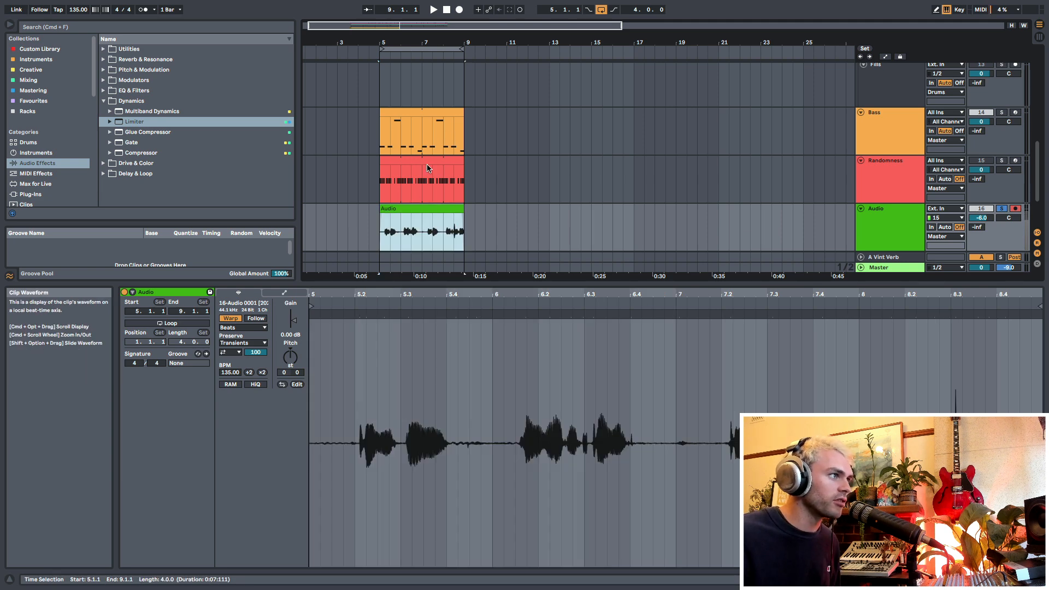
# Step: Show the device chain for the Audio track and reveal the track's take lanes in the arrangement
pyautogui.hotkey('shift', 'Tab')
pyautogui.click(424, 303)
pyautogui.click(426, 313)
pyautogui.moveTo(404, 38); pyautogui.dragTo(412, 82)
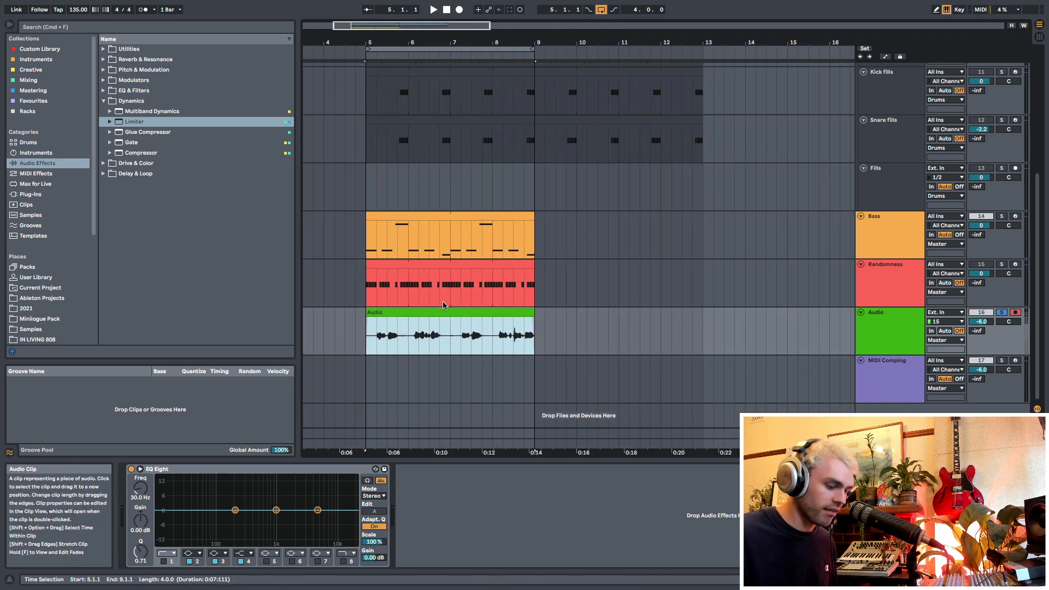
pyautogui.press('super+alt+u')
pyautogui.scroll(-3, 449, 294)
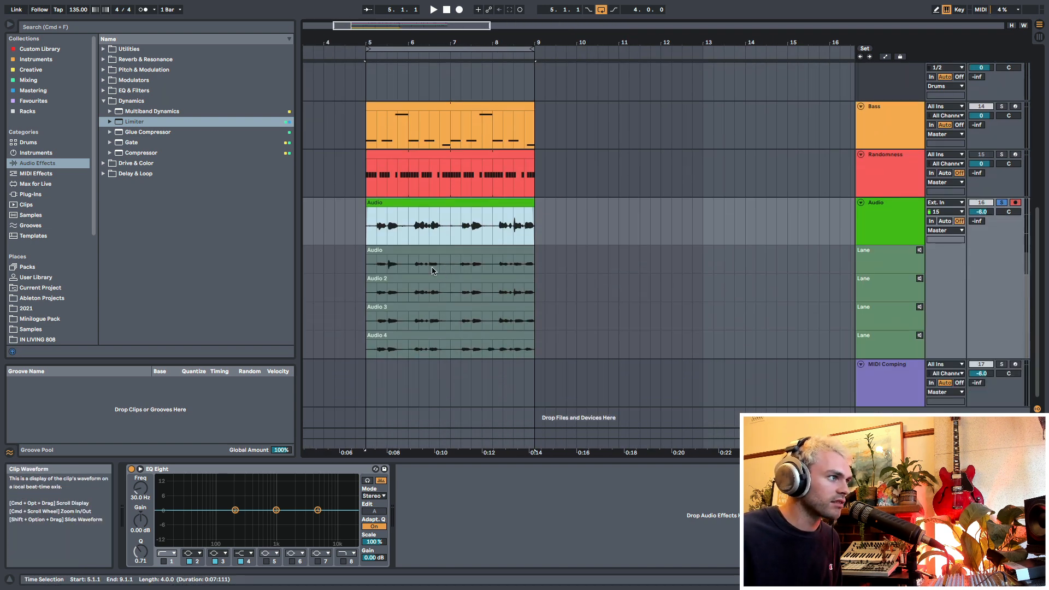
# Step: Turn on Draw Mode, and toggle the Audio track's take lanes off and on again
pyautogui.press('b')
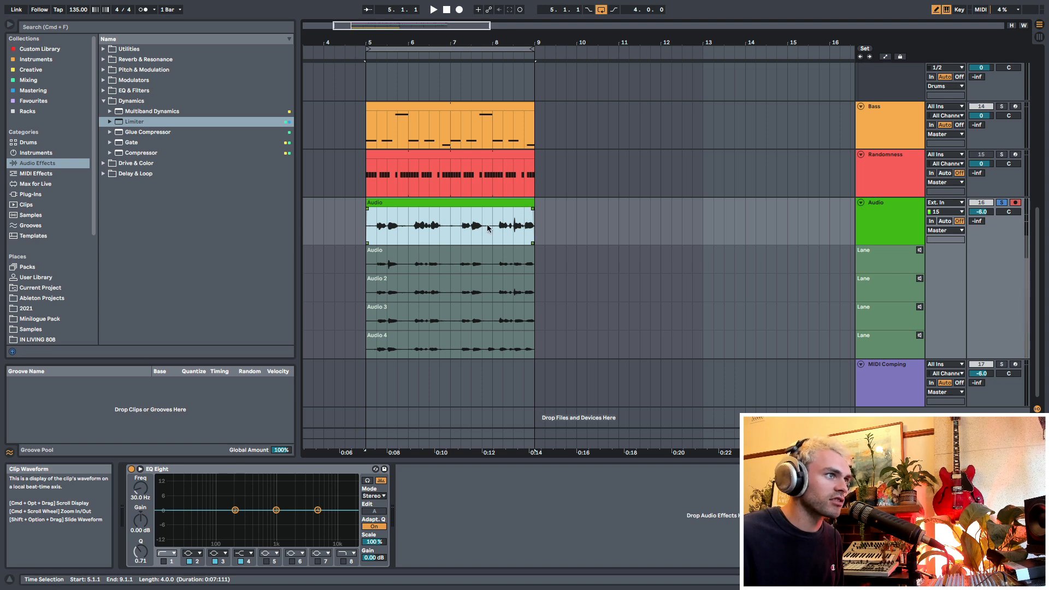
pyautogui.click(885, 211)
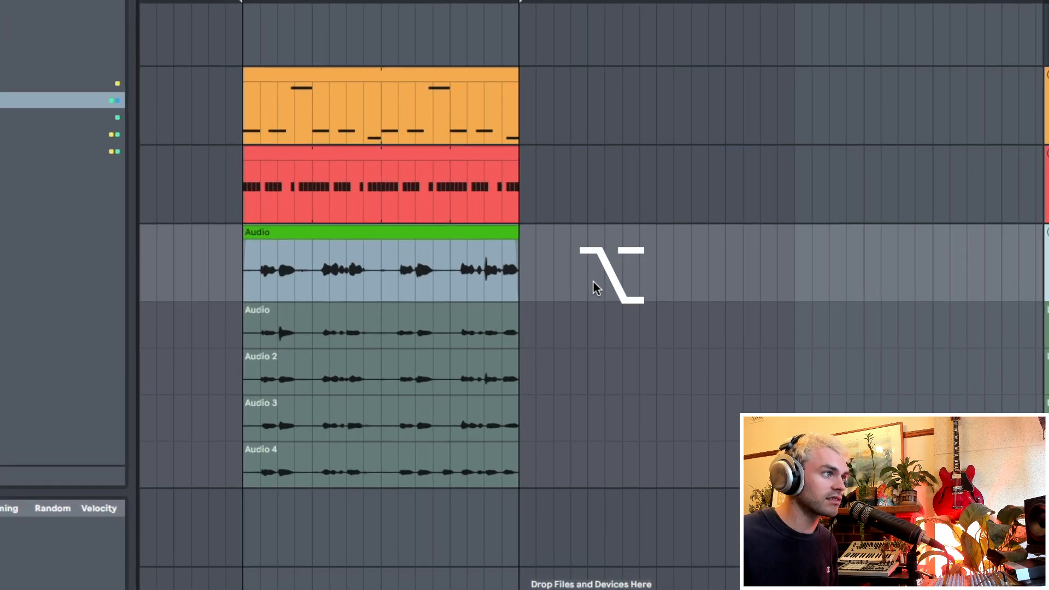
pyautogui.press('super+alt+u')
pyautogui.press('super+alt+u')
pyautogui.press('super+alt+u')
pyautogui.press('super+alt+u')
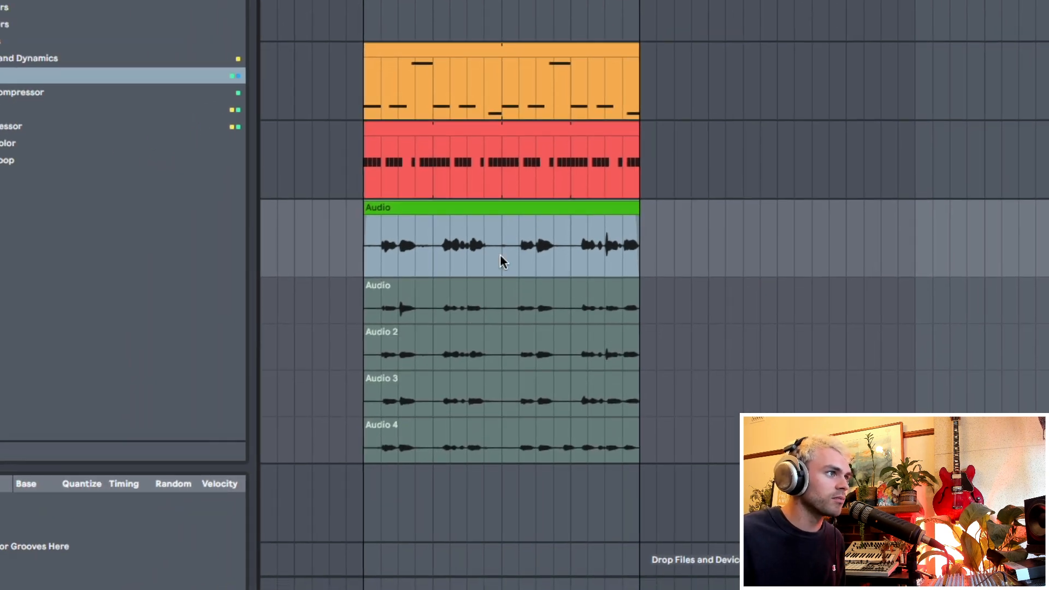
# Step: Swap the main lane between the four takes in turn, settling on Audio 2 for the whole clip
pyautogui.click(527, 294)
pyautogui.click(518, 338)
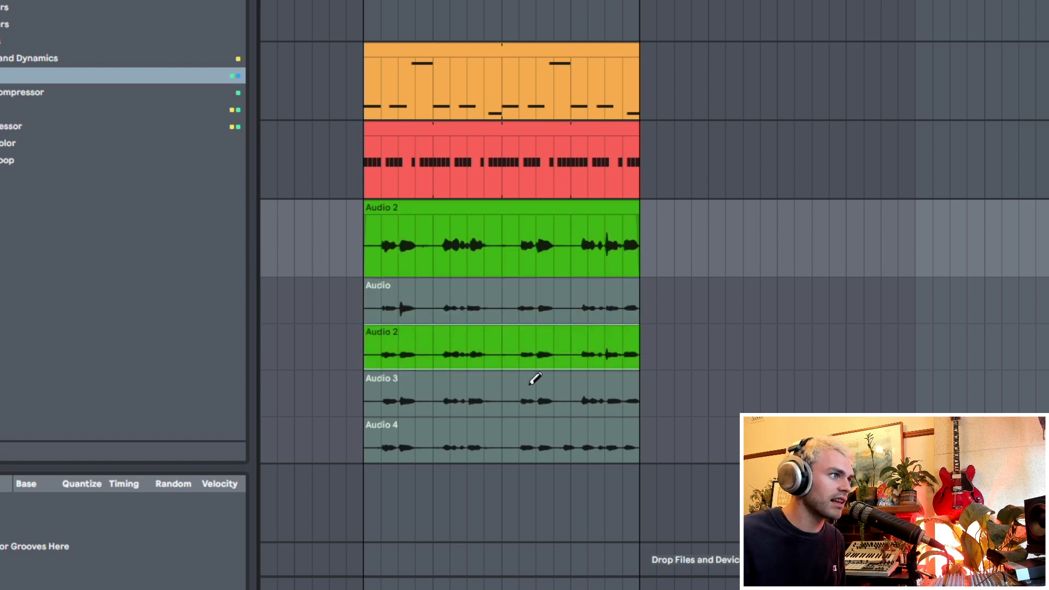
pyautogui.click(527, 392)
pyautogui.click(534, 440)
pyautogui.click(534, 403)
pyautogui.click(529, 346)
pyautogui.click(528, 312)
pyautogui.click(541, 340)
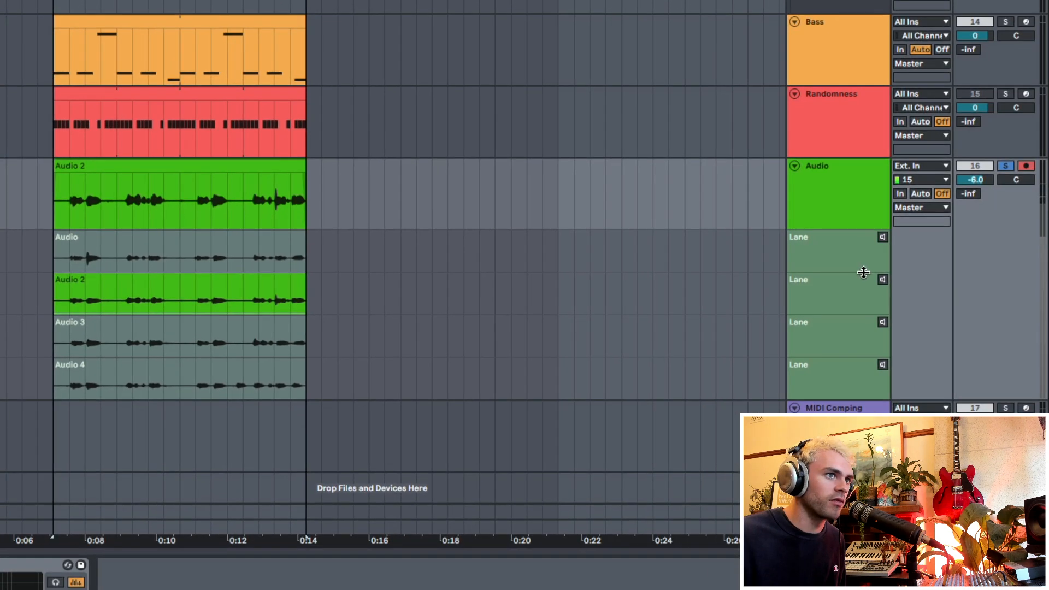
# Step: Audition the Audio track's take lanes one after another, and switch auditioning off
pyautogui.click(882, 279)
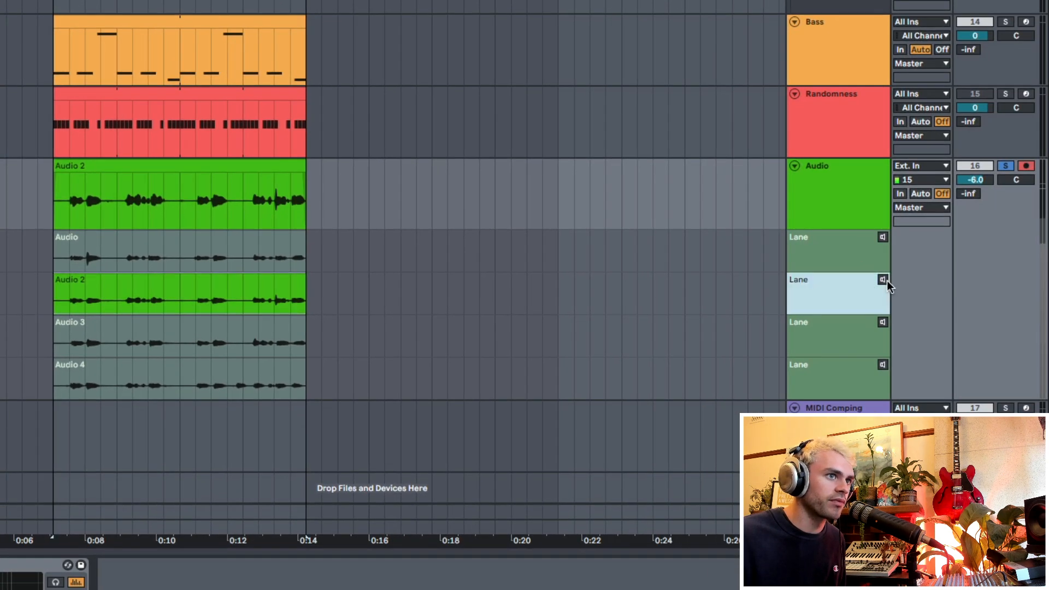
pyautogui.click(883, 236)
pyautogui.click(881, 323)
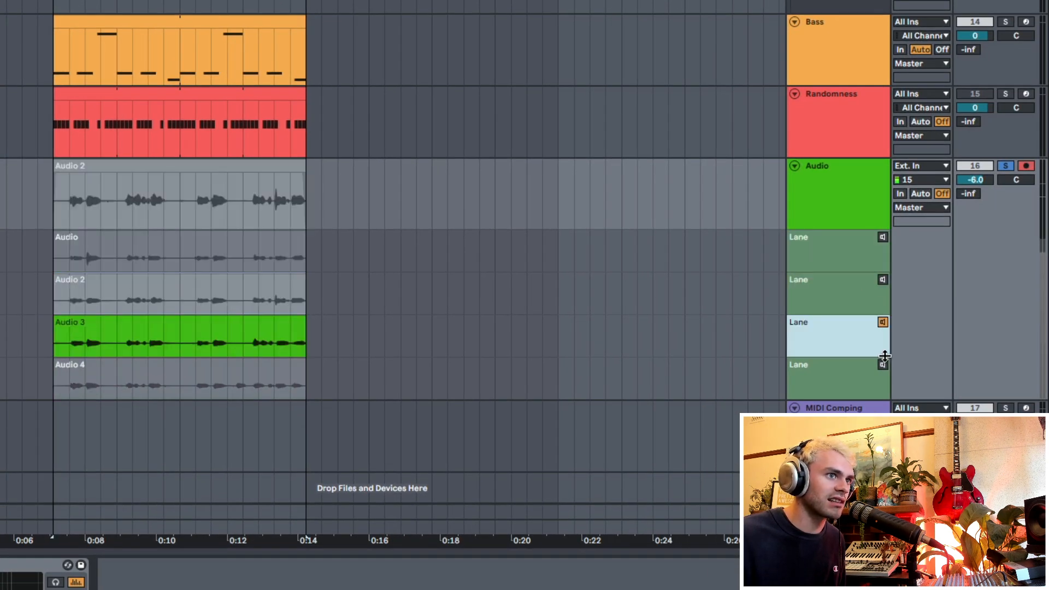
pyautogui.click(883, 364)
pyautogui.click(882, 323)
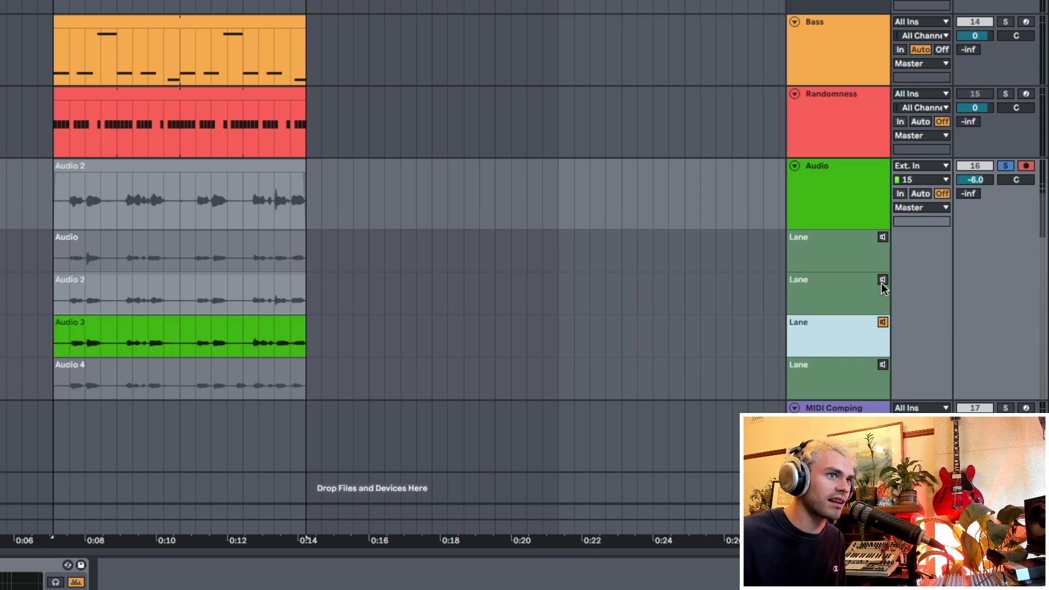
pyautogui.click(882, 280)
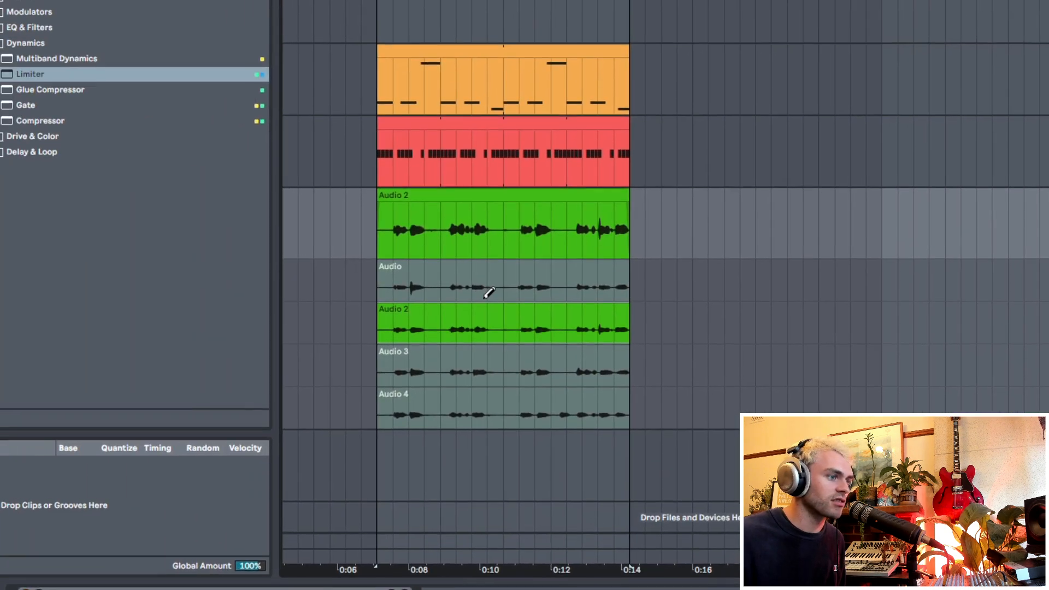
# Step: Hide the take lanes and try a fade-out at the end of the Audio 2 clip
pyautogui.press('alt+super+u')
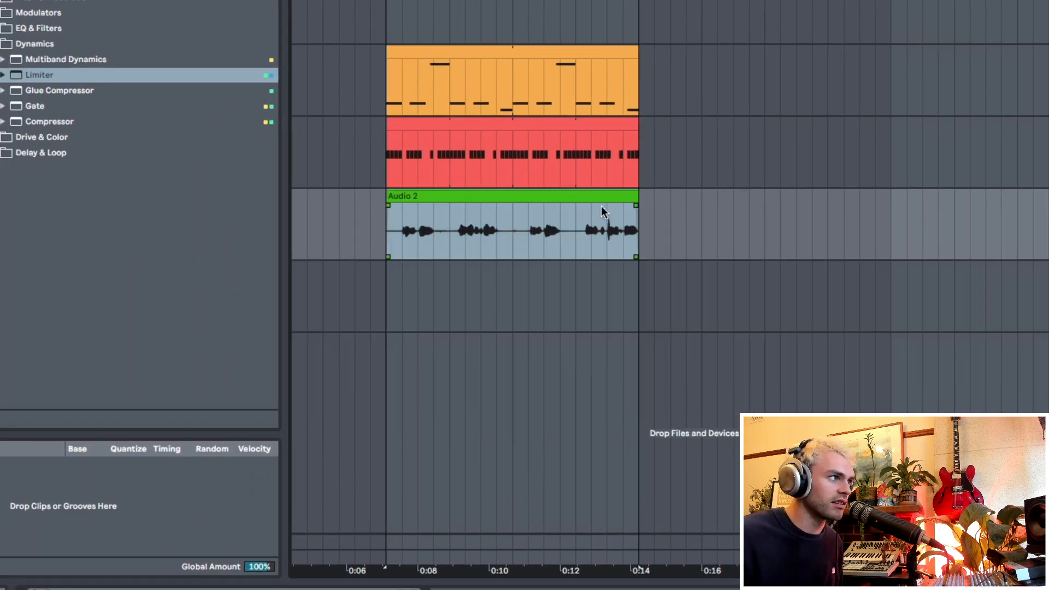
pyautogui.moveTo(385, 231); pyautogui.dragTo(654, 226)
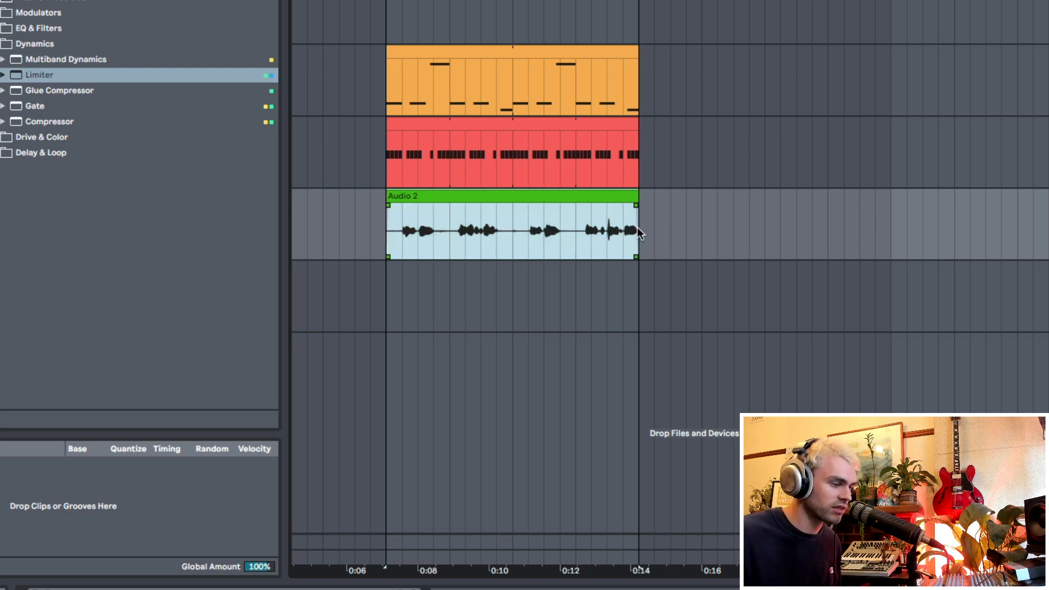
pyautogui.moveTo(636, 198); pyautogui.dragTo(590, 220)
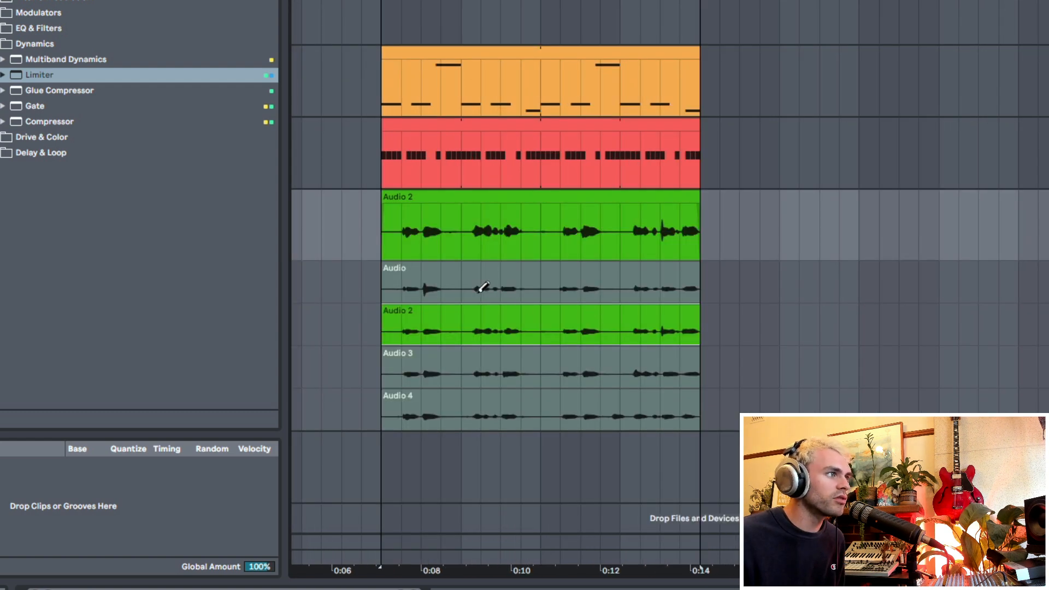
# Step: Comp bar 7 from the Audio take and bars 6 and 8 from Audio 3, keeping Audio 2 at the start
pyautogui.moveTo(464, 286); pyautogui.dragTo(623, 286)
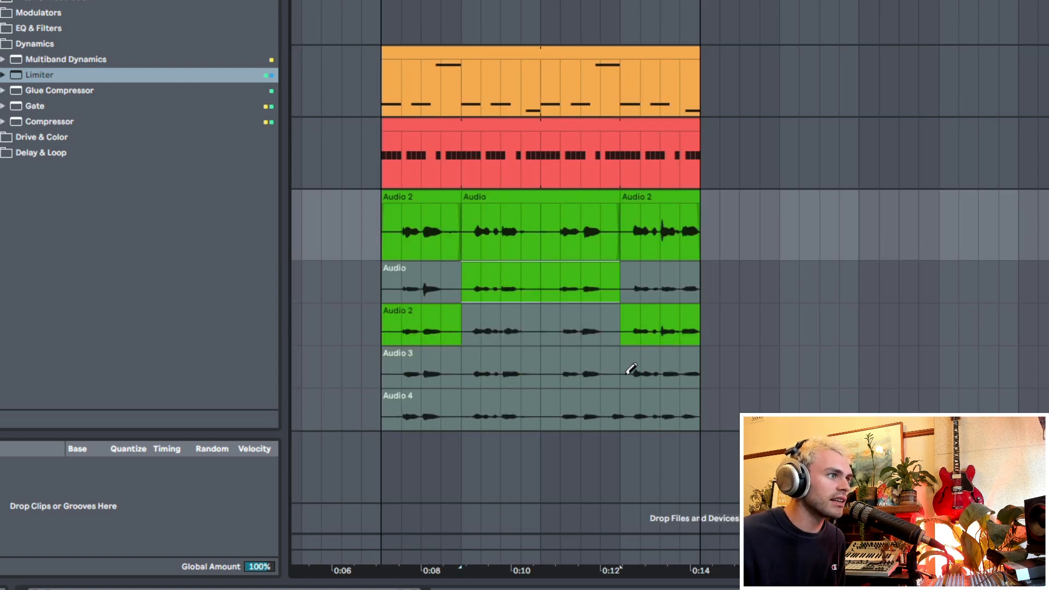
pyautogui.moveTo(632, 369); pyautogui.dragTo(690, 367)
pyautogui.moveTo(550, 373); pyautogui.dragTo(463, 371)
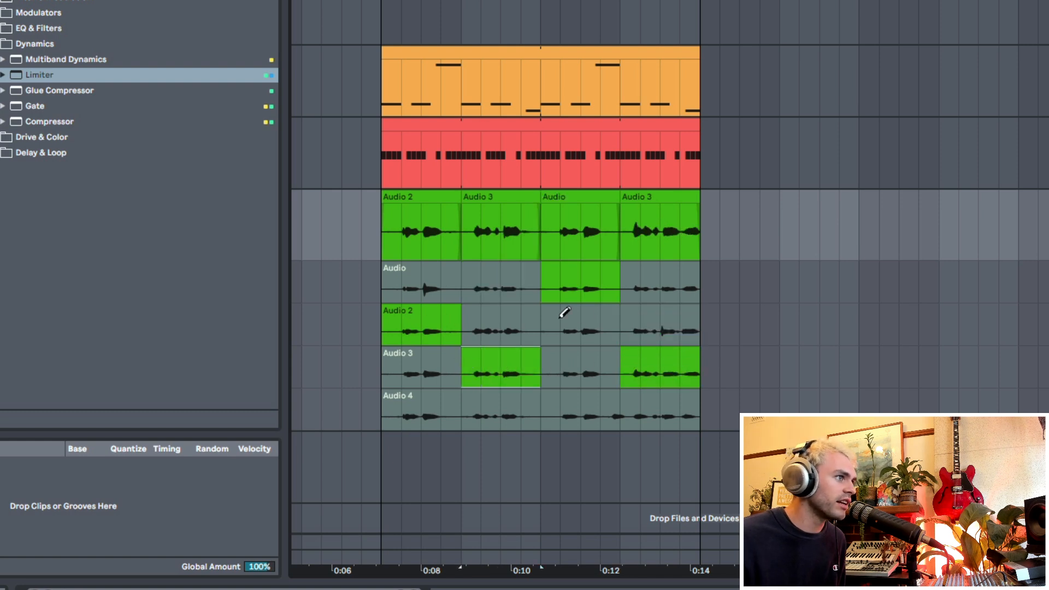
# Step: Undo the last three comp edits on the Audio track
pyautogui.hotkey('ctrl', 'z')
pyautogui.hotkey('ctrl', 'z')
pyautogui.hotkey('ctrl', 'z')
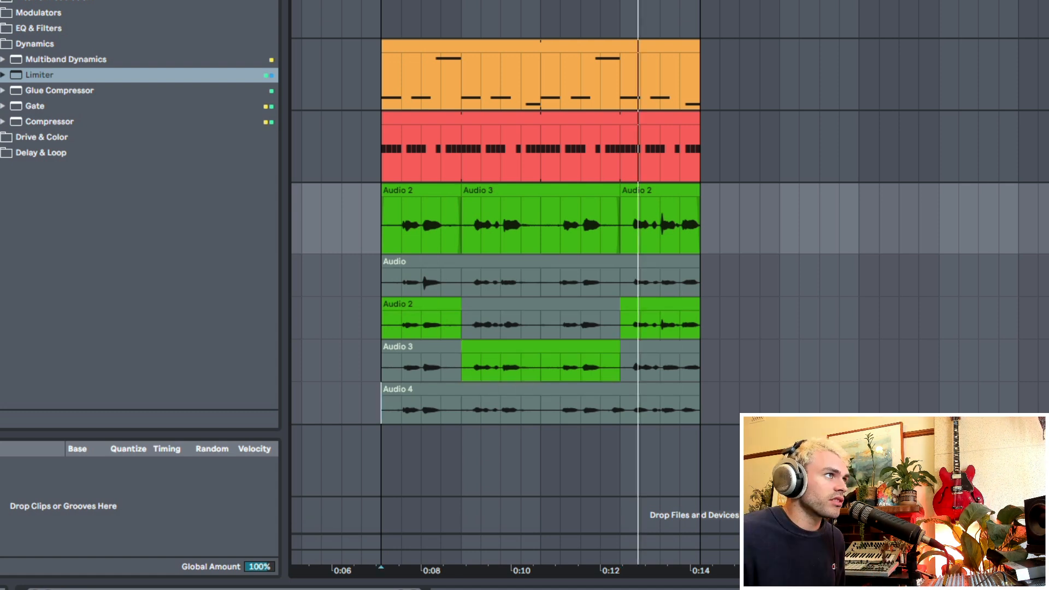
# Step: Record new takes on the Audio track over the looped four bars, stopping midway through the second pass
pyautogui.press('space')
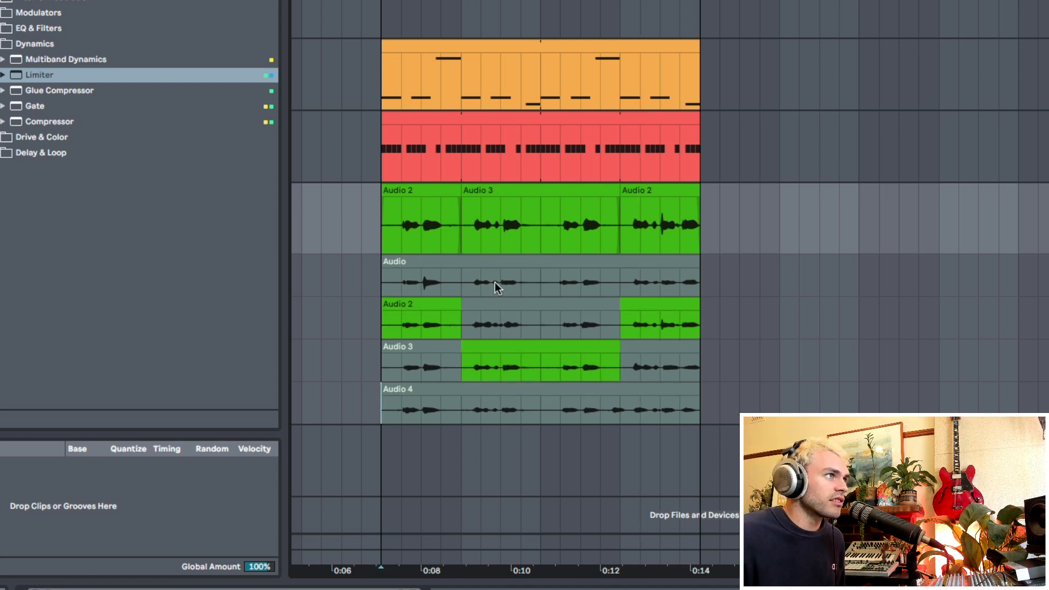
pyautogui.press('F9')
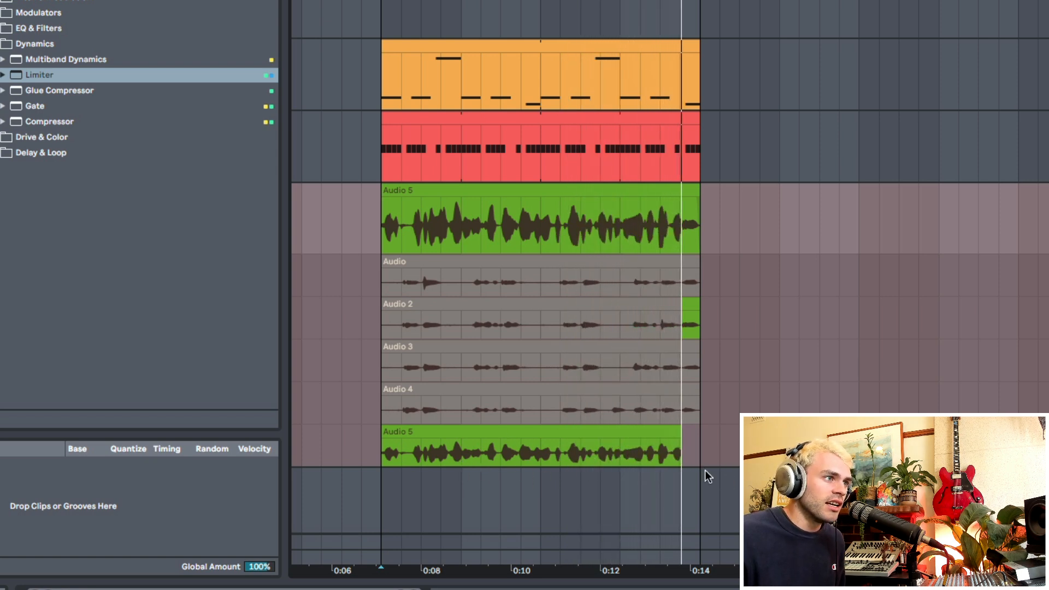
pyautogui.scroll(-3, 689, 471)
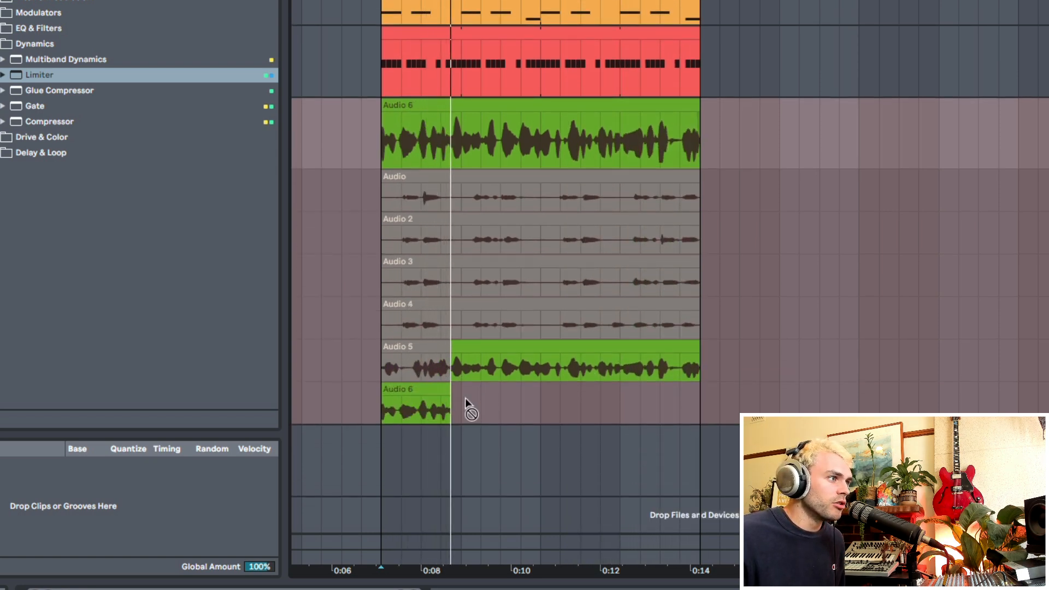
pyautogui.press('space')
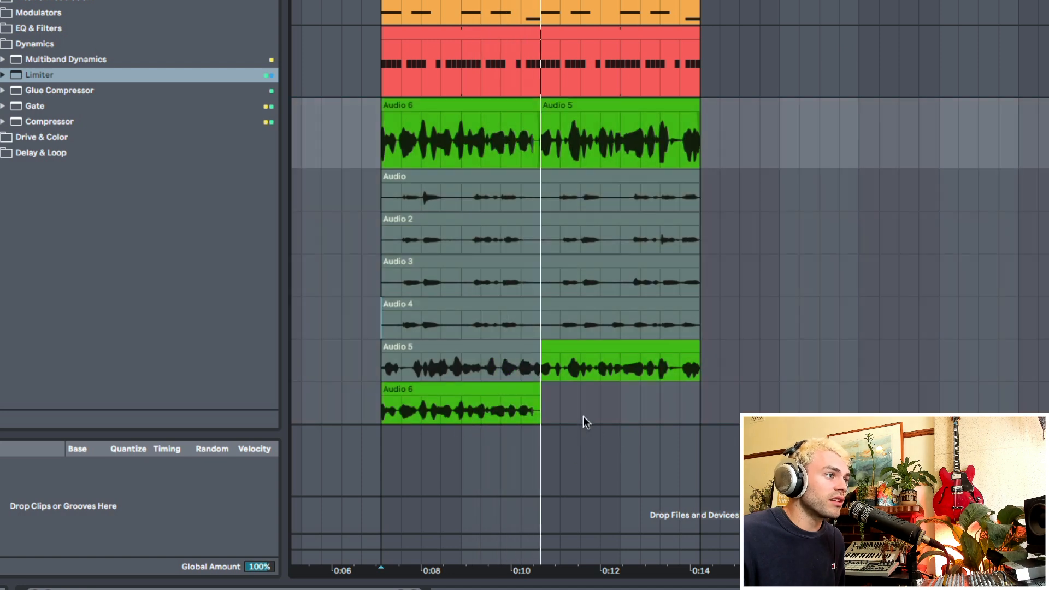
# Step: Record another short take on the Audio track from the start of the loop, and stop the recording
pyautogui.click(381, 412)
pyautogui.moveTo(539, 1)
pyautogui.mouseDown()
pyautogui.moveTo(540, 33)
pyautogui.moveTo(541, 22)
pyautogui.mouseUp()
pyautogui.press('F9')
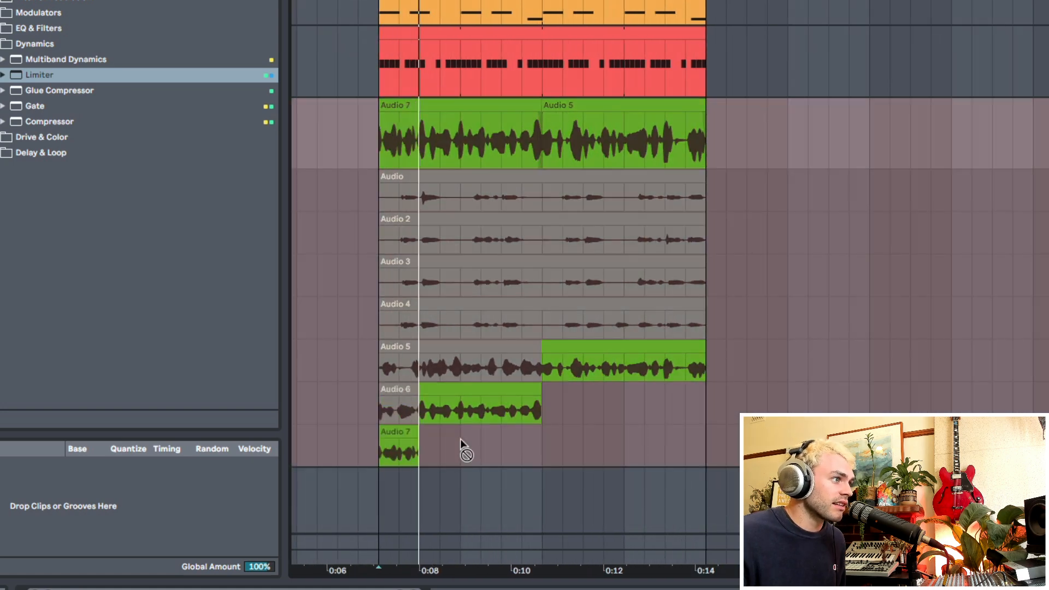
pyautogui.press('space')
pyautogui.click(560, 452)
pyautogui.click(604, 402)
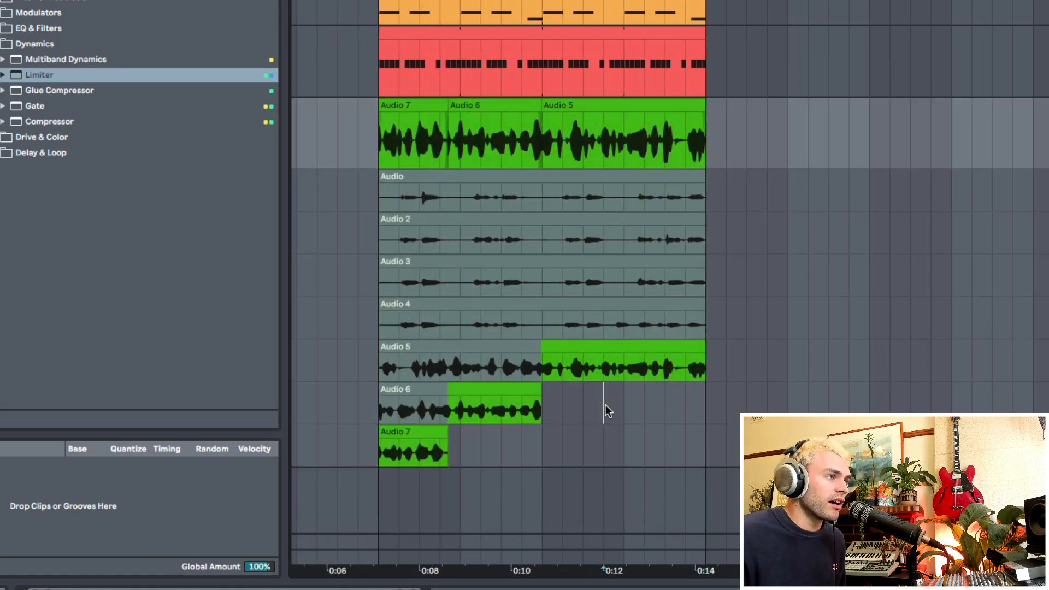
# Step: Comp sections of Audio 5, Audio 4, Audio 3 and Audio 2 into the main lane with Draw Mode
pyautogui.moveTo(561, 1); pyautogui.dragTo(606, 8)
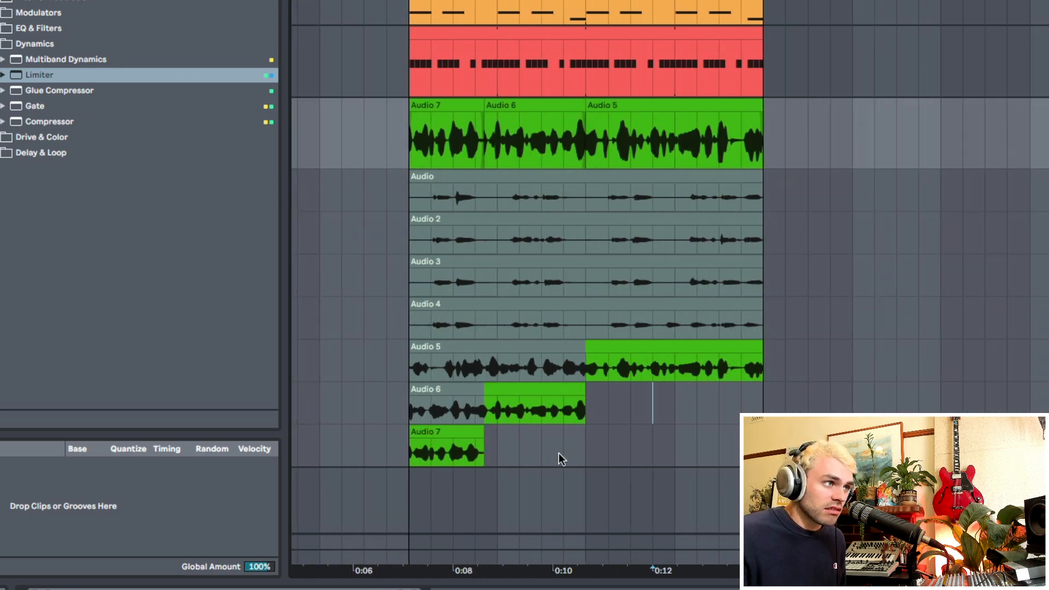
pyautogui.press('b')
pyautogui.moveTo(441, 366); pyautogui.dragTo(590, 364)
pyautogui.moveTo(543, 317); pyautogui.dragTo(653, 316)
pyautogui.moveTo(609, 270); pyautogui.dragTo(707, 261)
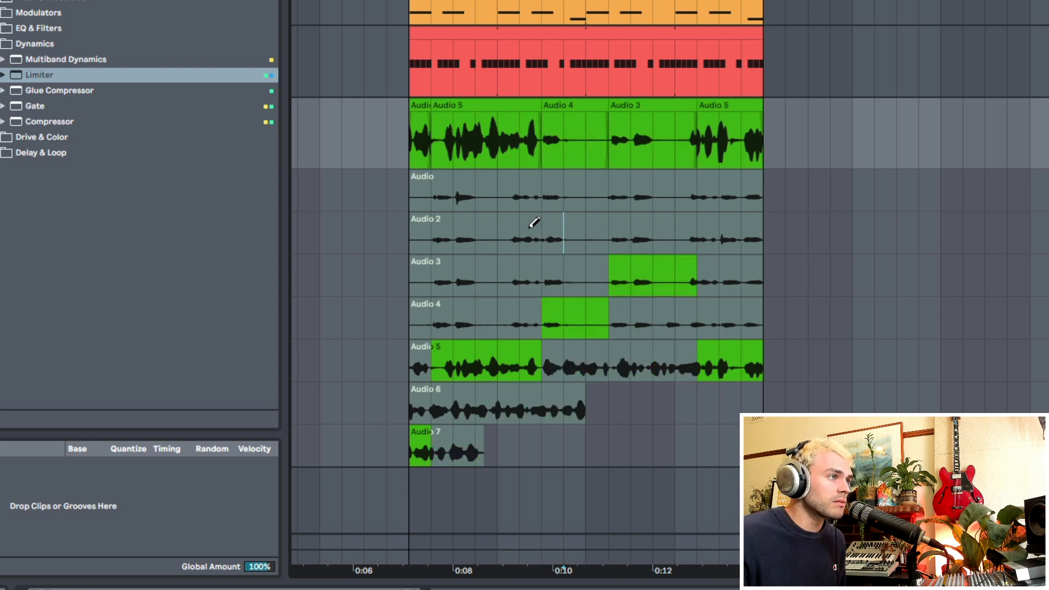
pyautogui.moveTo(565, 225); pyautogui.dragTo(432, 241)
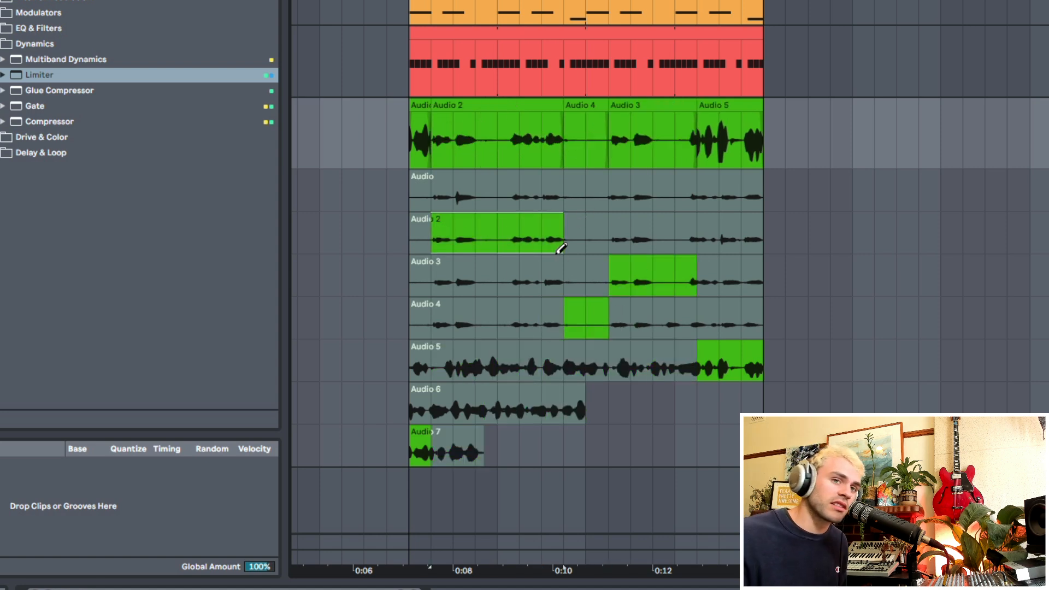
# Step: Fill the whole four-bar comp with the Audio 4 take, and hide the take lanes
pyautogui.moveTo(337, 284); pyautogui.dragTo(713, 284)
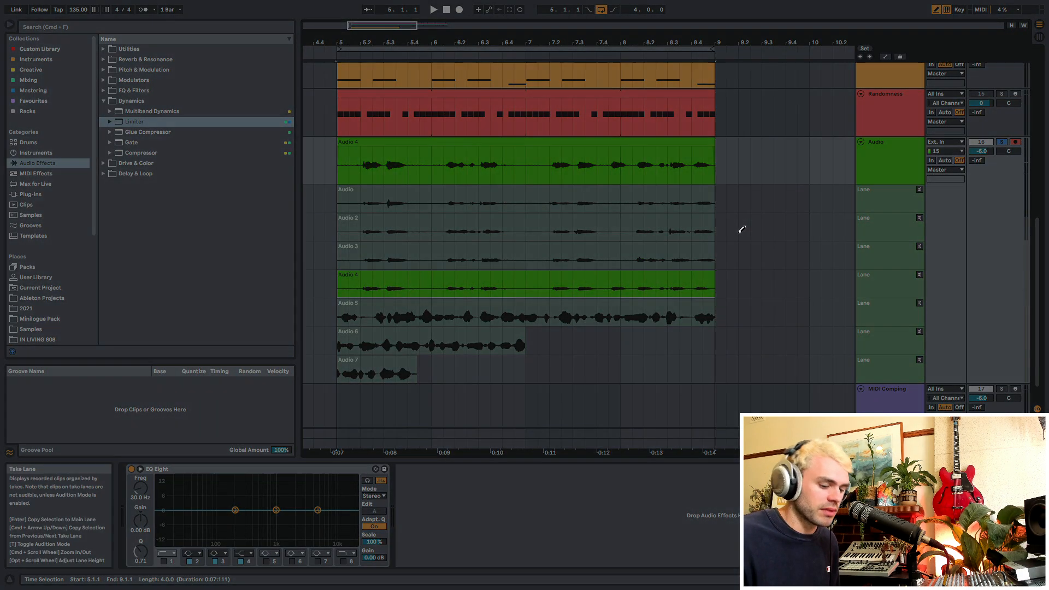
pyautogui.press('super+alt+u')
pyautogui.scroll(1, 666, 208)
pyautogui.scroll(5, 666, 210)
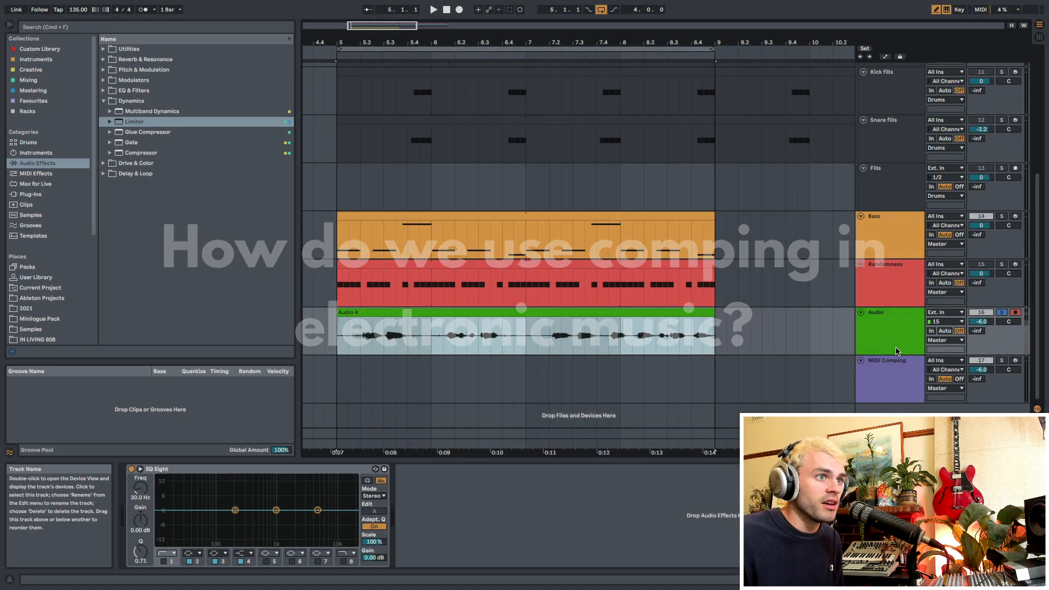
# Step: Delete the Audio track
pyautogui.click(896, 351)
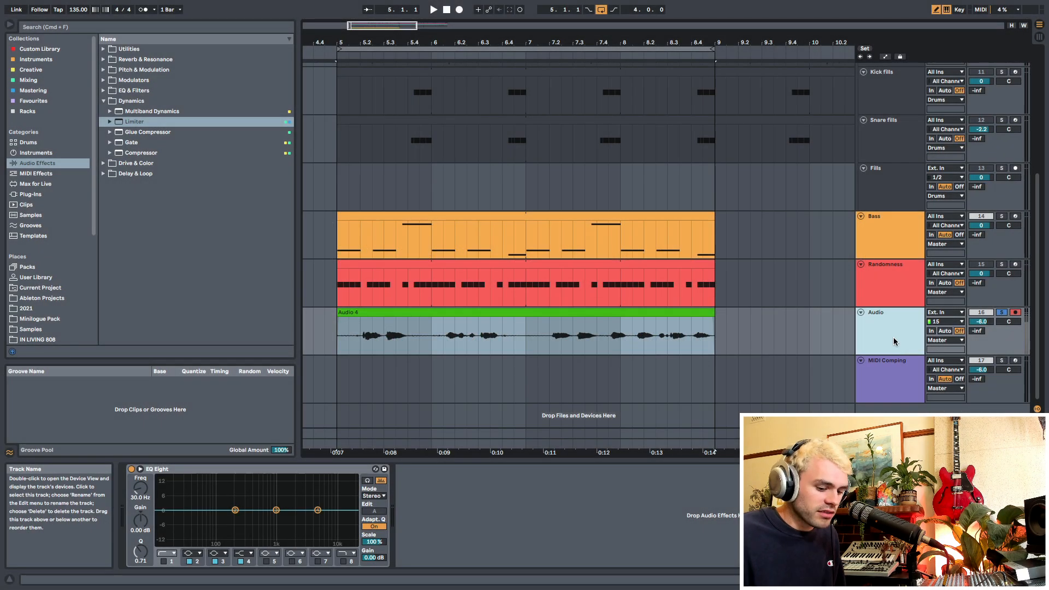
pyautogui.press('Delete')
# Step: Solo the Randomness track and play back its clip from bar 5
pyautogui.click(971, 269)
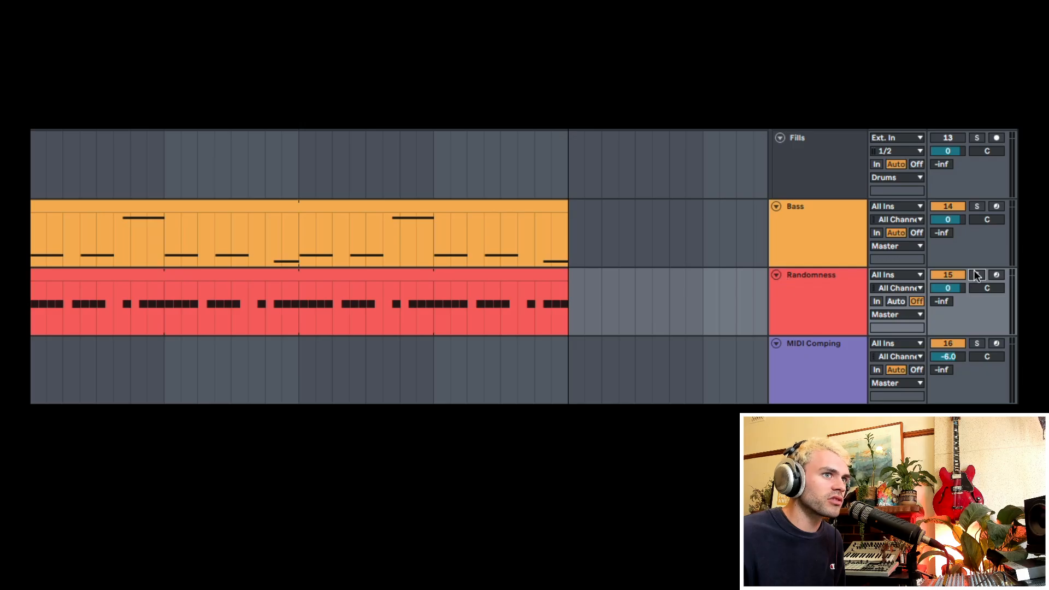
pyautogui.click(976, 275)
pyautogui.moveTo(721, 290); pyautogui.dragTo(31, 307)
pyautogui.press('space')
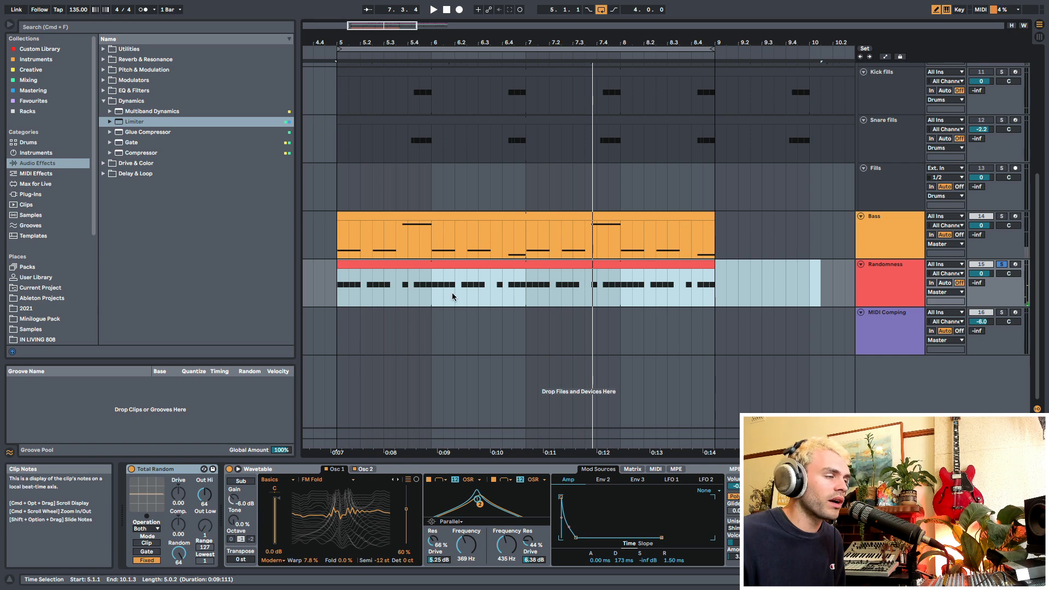
# Step: Open the Randomness clip's notes and examine their Chance values
pyautogui.click(363, 288)
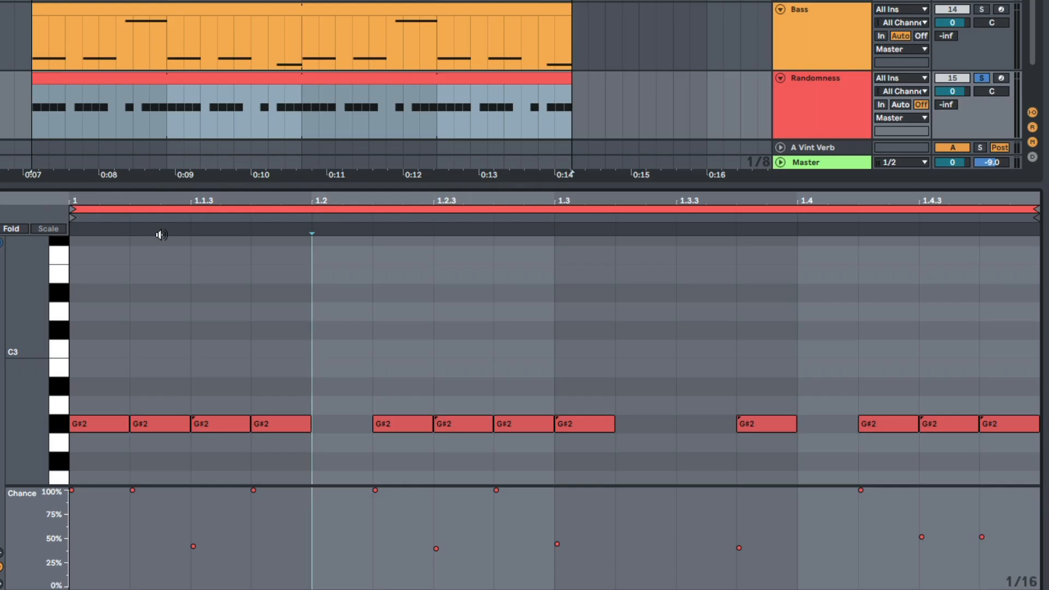
pyautogui.scroll(-10, 235, 309)
pyautogui.scroll(6, 227, 307)
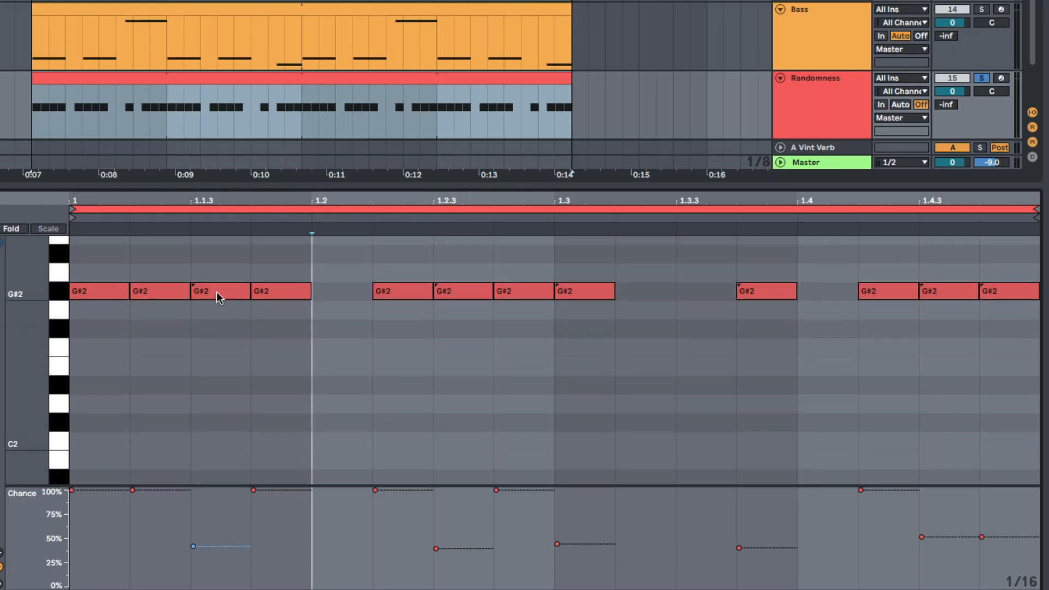
# Step: Audition the G#2 notes with reduced Chance values in the Randomness clip
pyautogui.click(216, 293)
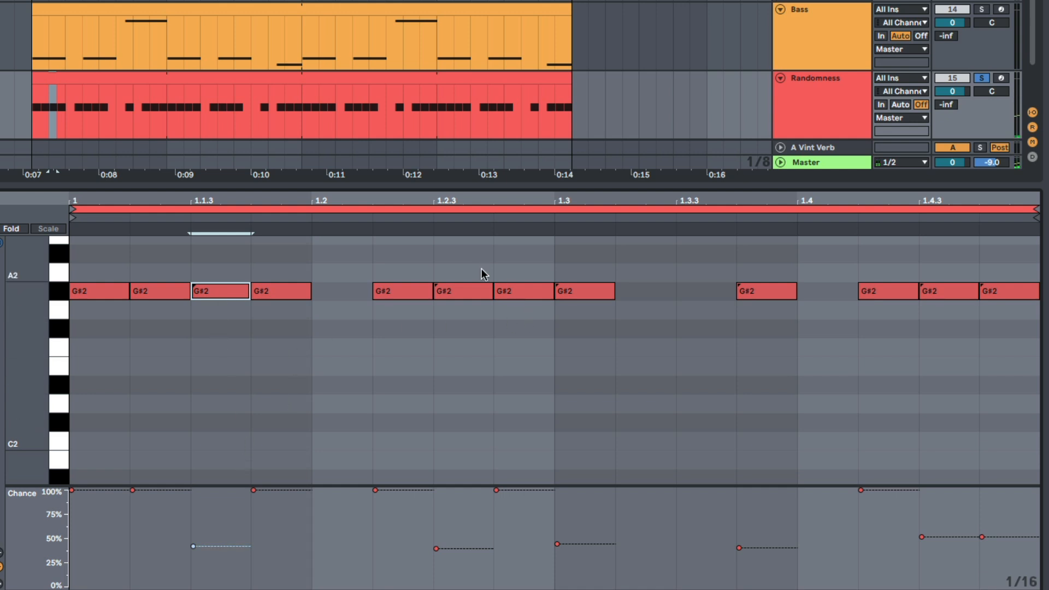
pyautogui.keyDown('shift'); pyautogui.click(456, 294); pyautogui.keyUp('shift')
pyautogui.keyDown('shift'); pyautogui.click(593, 295); pyautogui.keyUp('shift')
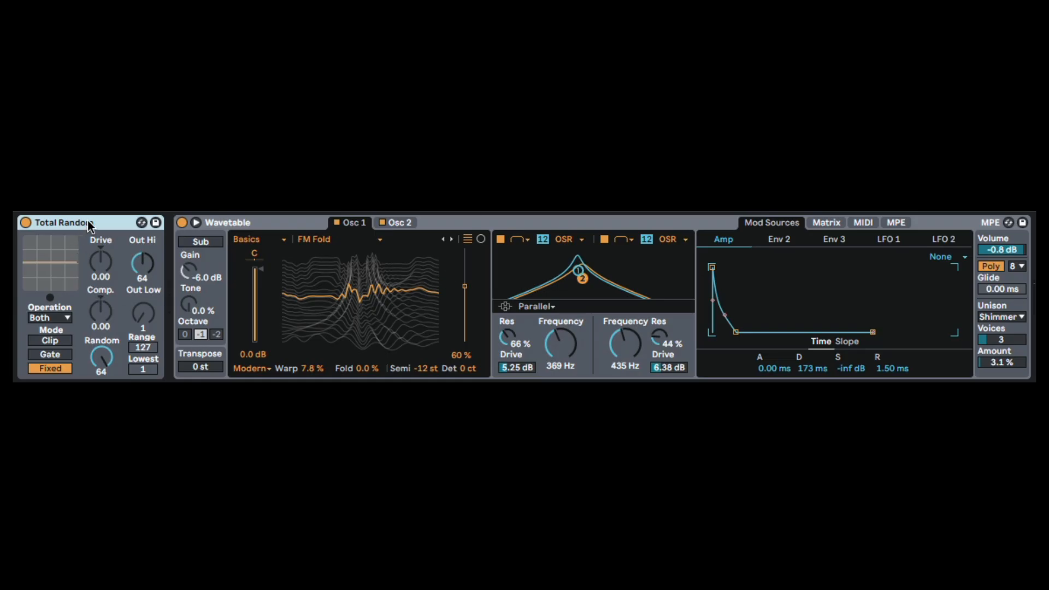
# Step: Show Wavetable's MIDI modulation matrix and examine its Rand assignments alongside the Total Random velocity device
pyautogui.click(285, 223)
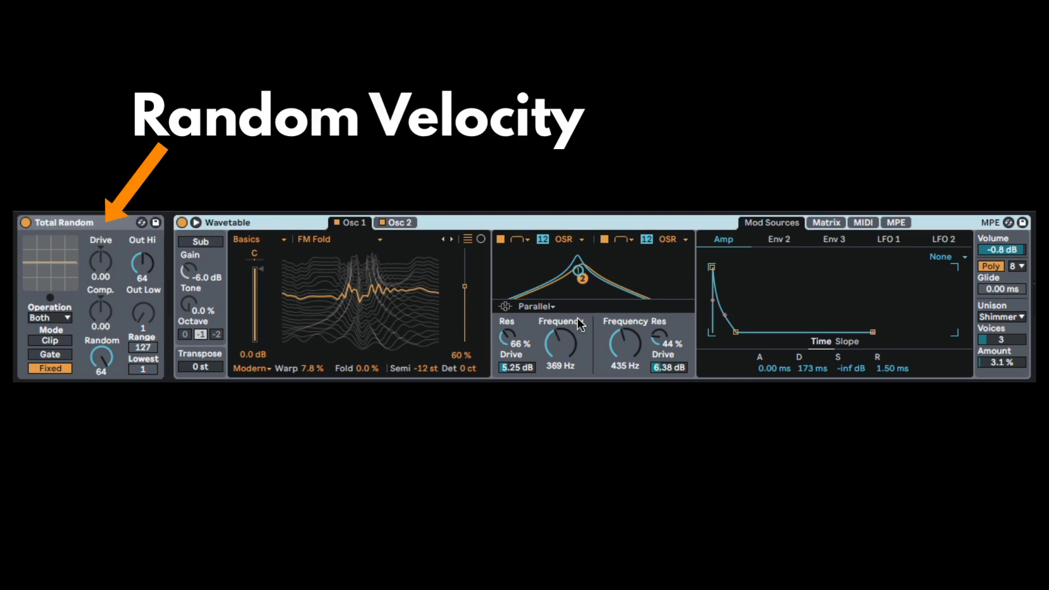
pyautogui.click(851, 223)
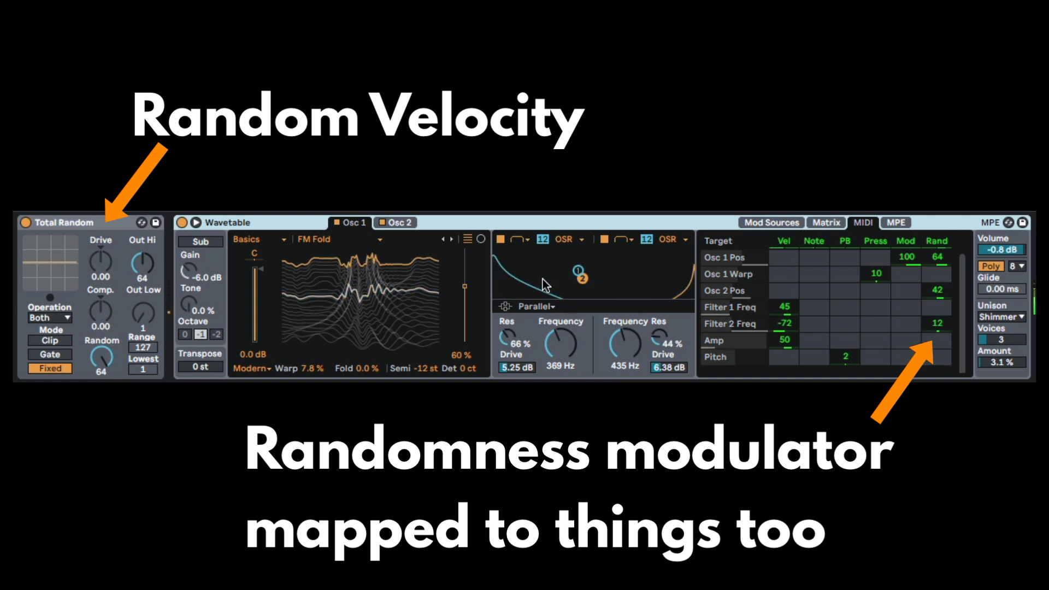
pyautogui.click(374, 300)
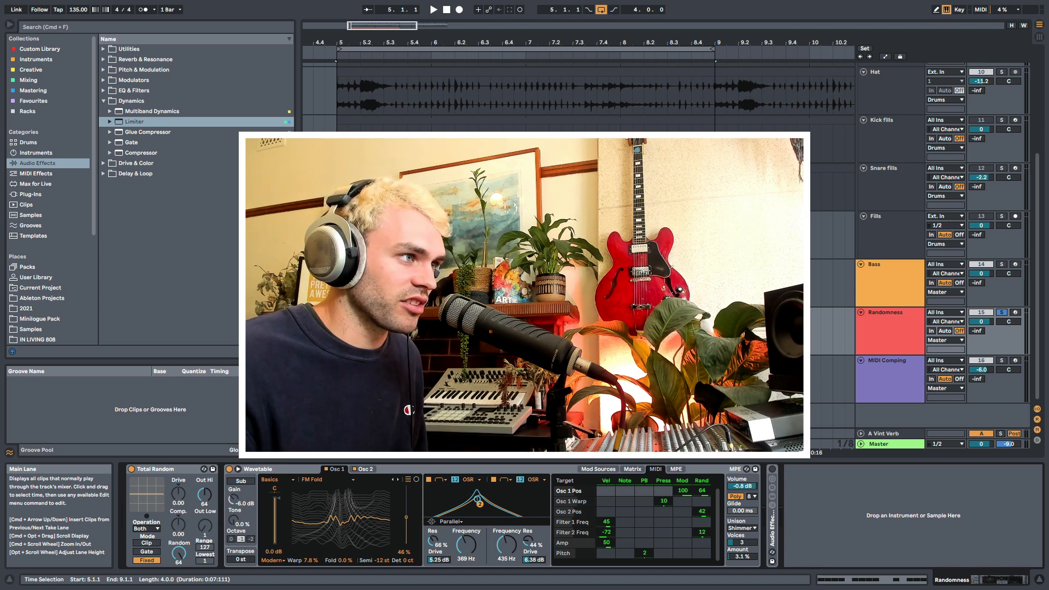
# Step: Trim the Sequence Example track's audio clip to end at bar 9 and play it from bar 5
pyautogui.scroll(-5, 643, 304)
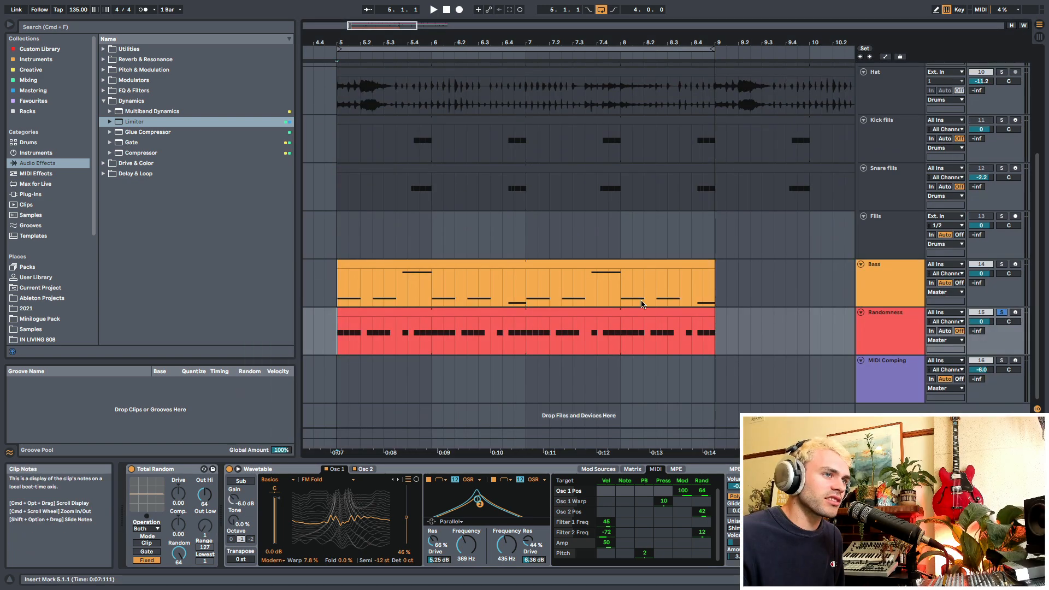
pyautogui.scroll(5, 643, 304)
pyautogui.click(861, 77)
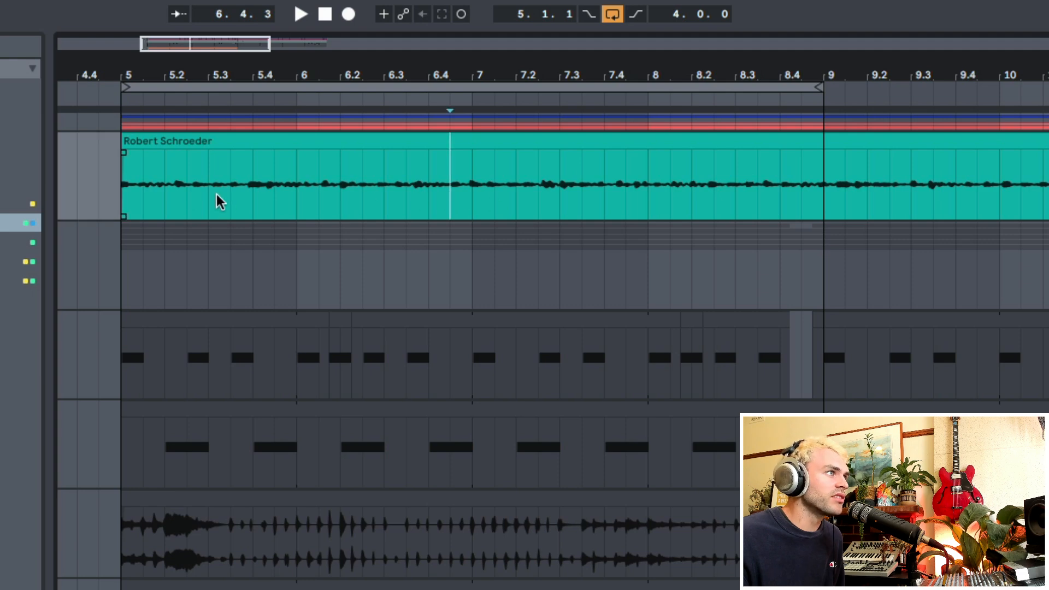
pyautogui.click(183, 143)
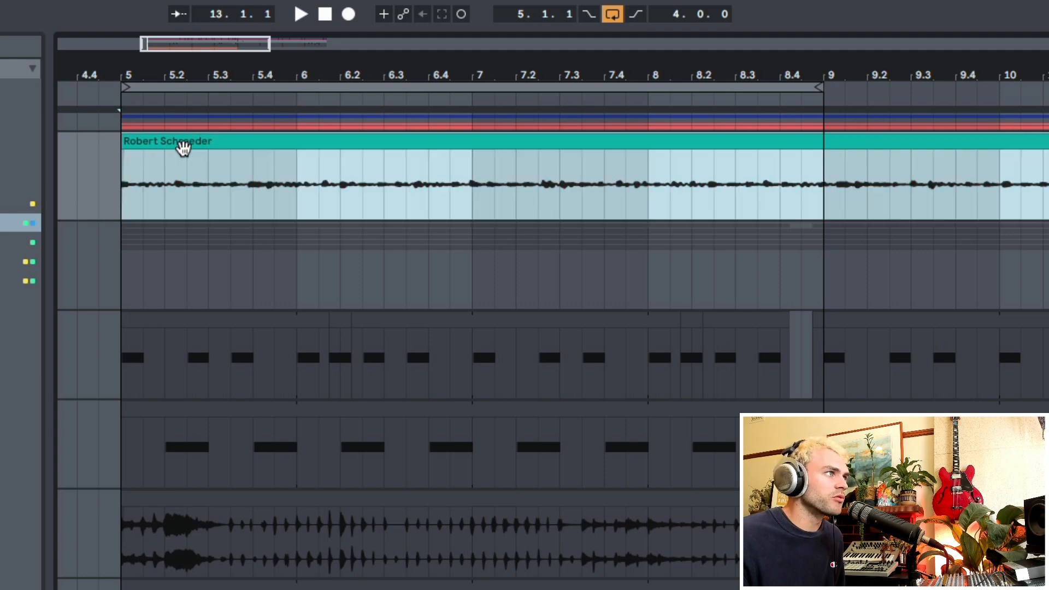
pyautogui.click(124, 184)
pyautogui.press('space')
pyautogui.moveTo(303, 69)
pyautogui.mouseDown()
pyautogui.moveTo(303, 37)
pyautogui.moveTo(302, 47)
pyautogui.mouseUp()
pyautogui.moveTo(784, 143); pyautogui.dragTo(507, 143)
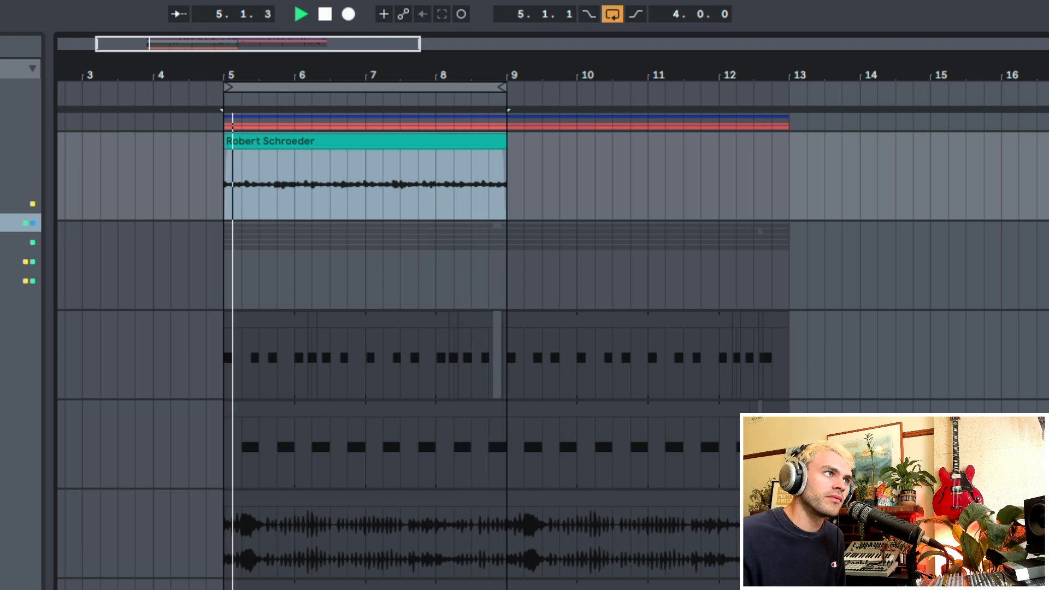
pyautogui.press('space')
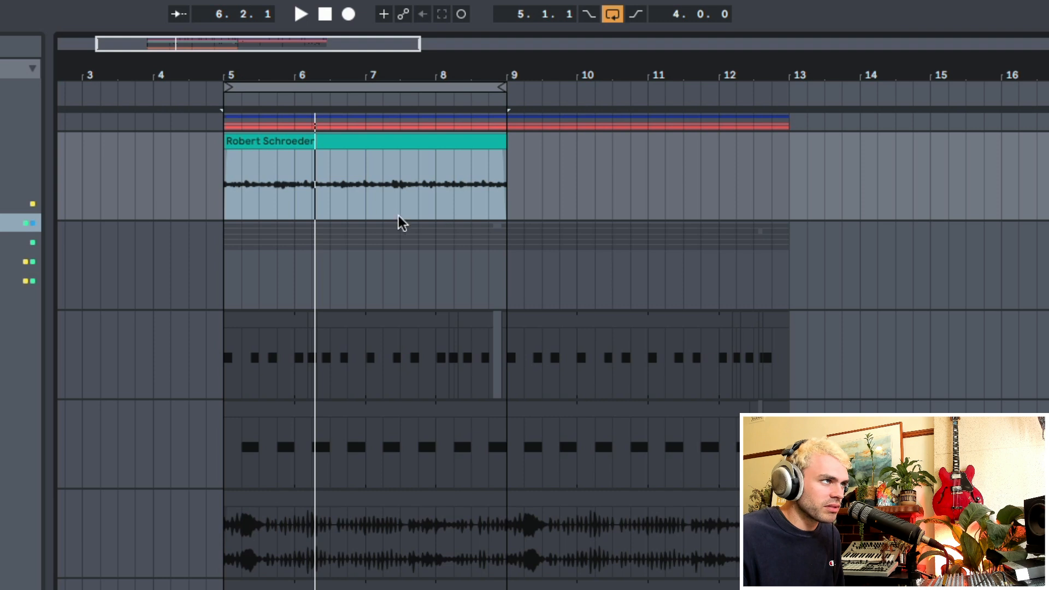
# Step: Play back the Sequence Example clip from bar 5 while reviewing the tracks below it
pyautogui.click(290, 145)
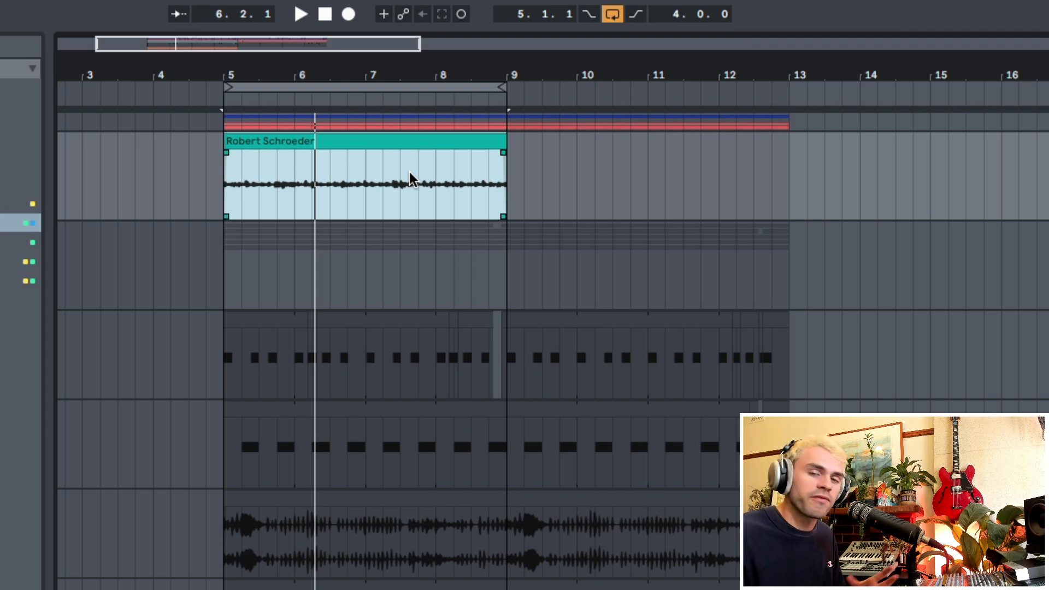
pyautogui.click(227, 199)
pyautogui.press('space')
pyautogui.scroll(-3, 787, 297)
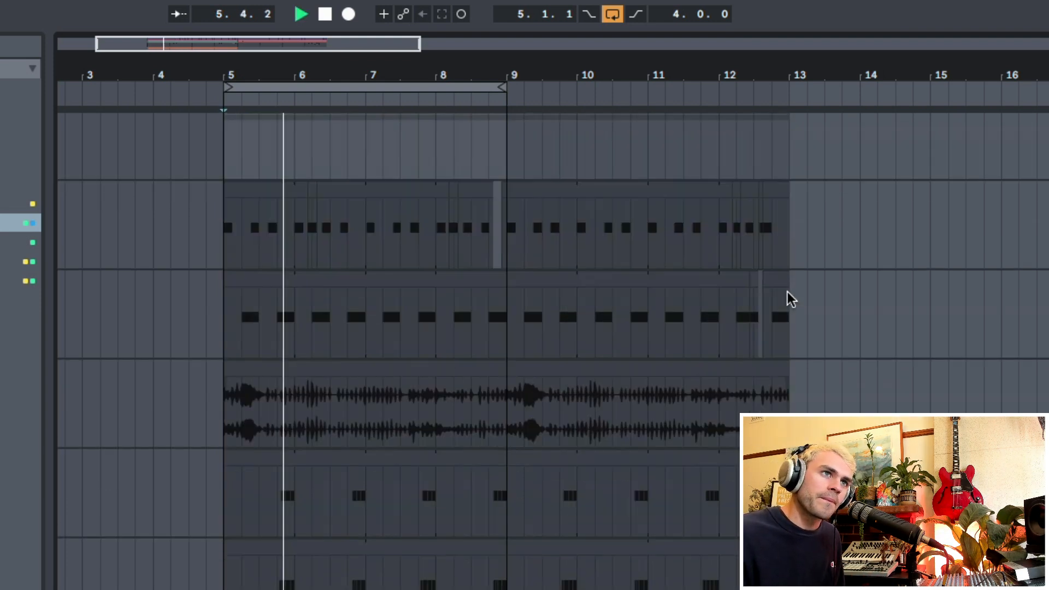
pyautogui.scroll(2, 703, 248)
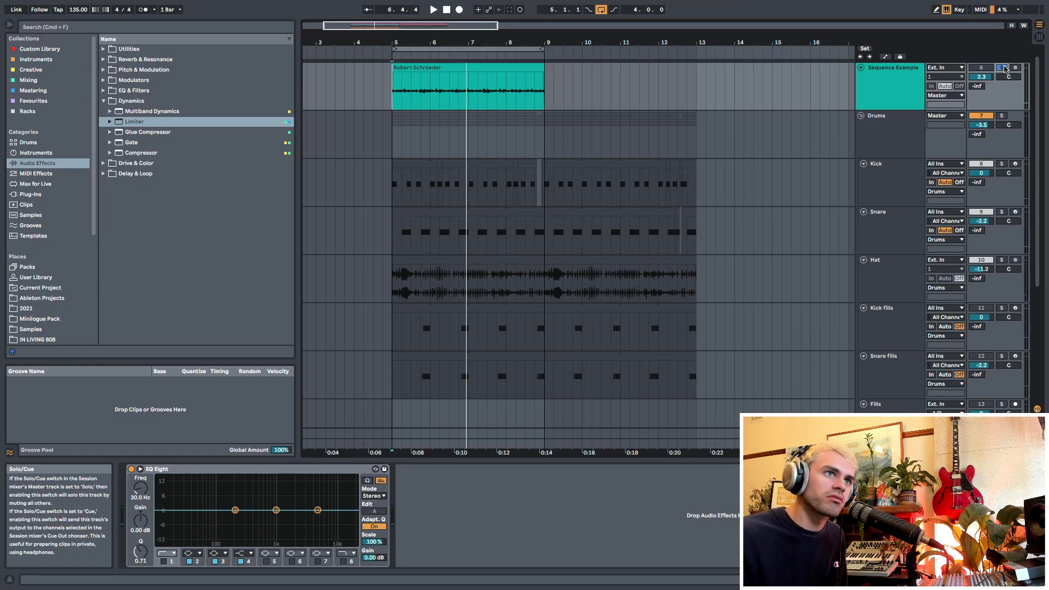
# Step: Turn off track soloing and play the whole arrangement from bar 5
pyautogui.scroll(-5, 803, 158)
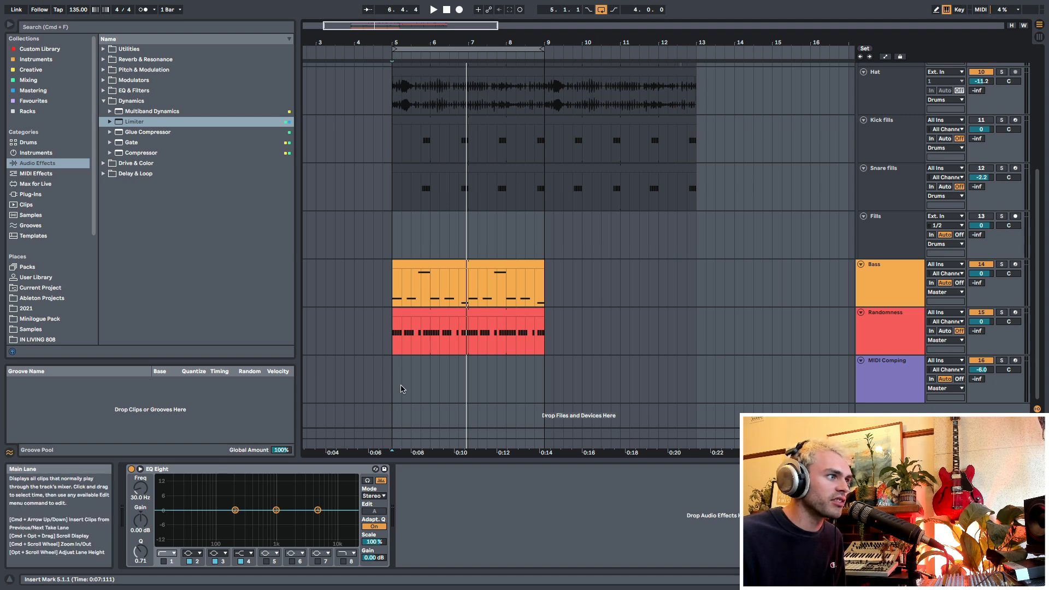
pyautogui.click(395, 390)
pyautogui.scroll(5, 915, 279)
pyautogui.scroll(-5, 913, 276)
pyautogui.scroll(5, 581, 304)
pyautogui.scroll(-5, 524, 319)
pyautogui.click(387, 295)
pyautogui.press('space')
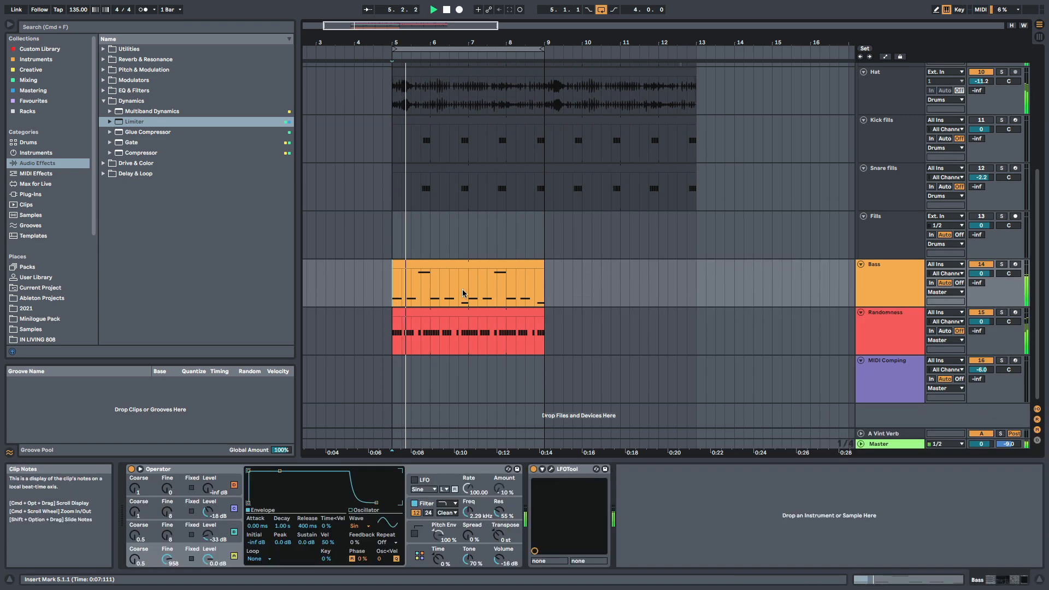
# Step: Lower the Randomness track's volume to -7.1 dB during playback
pyautogui.moveTo(470, 40); pyautogui.dragTo(492, 71)
pyautogui.click(1004, 339)
pyautogui.moveTo(981, 322); pyautogui.dragTo(981, 334)
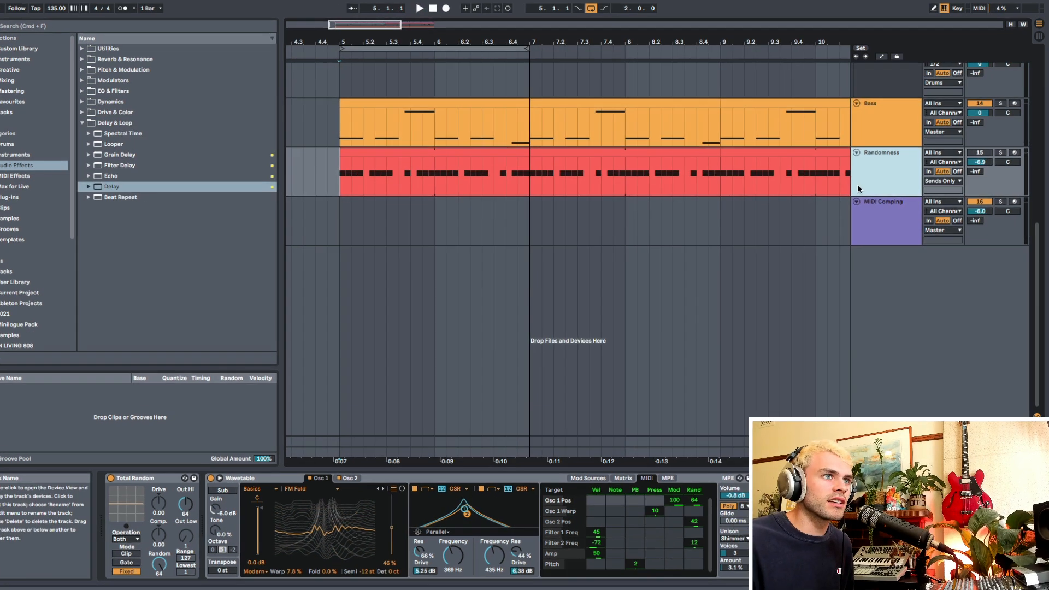
# Step: Insert a new audio track below the Randomness track and colour it the same red
pyautogui.press('super+t')
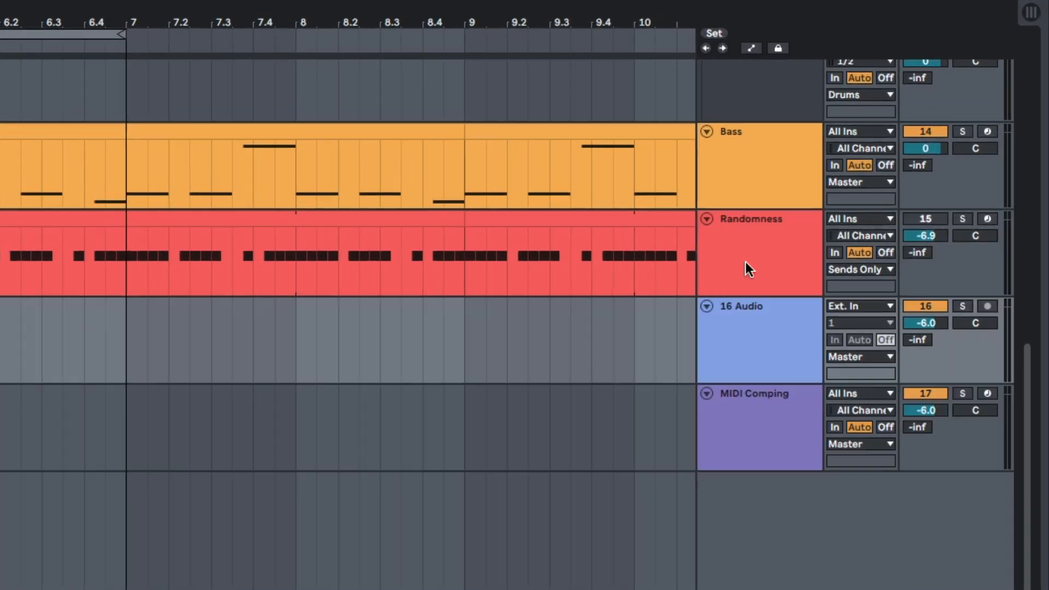
pyautogui.press('Up')
pyautogui.click(742, 332)
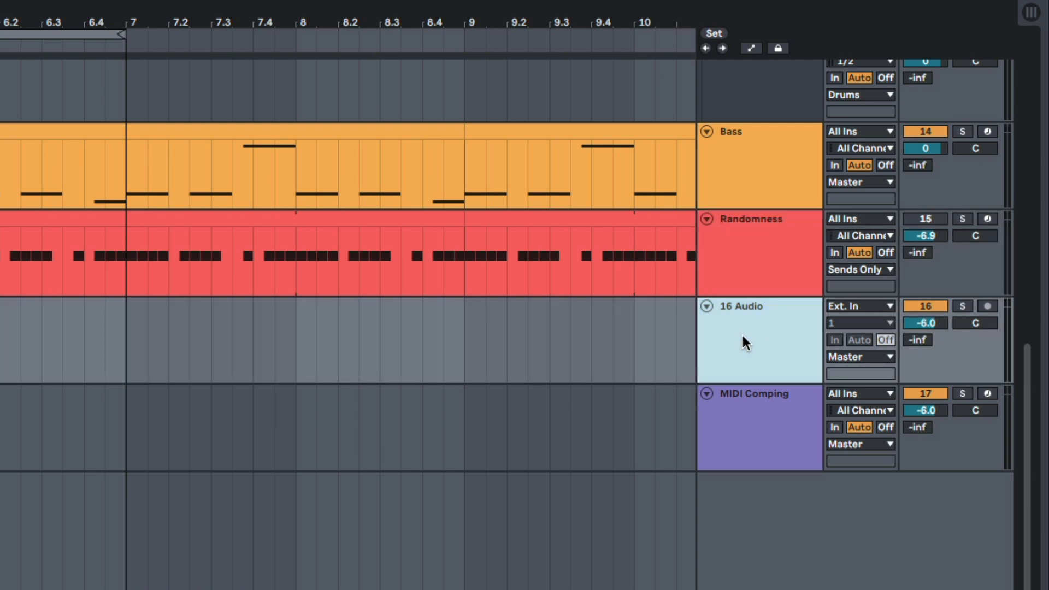
pyautogui.rightClick(743, 335)
pyautogui.click(775, 279)
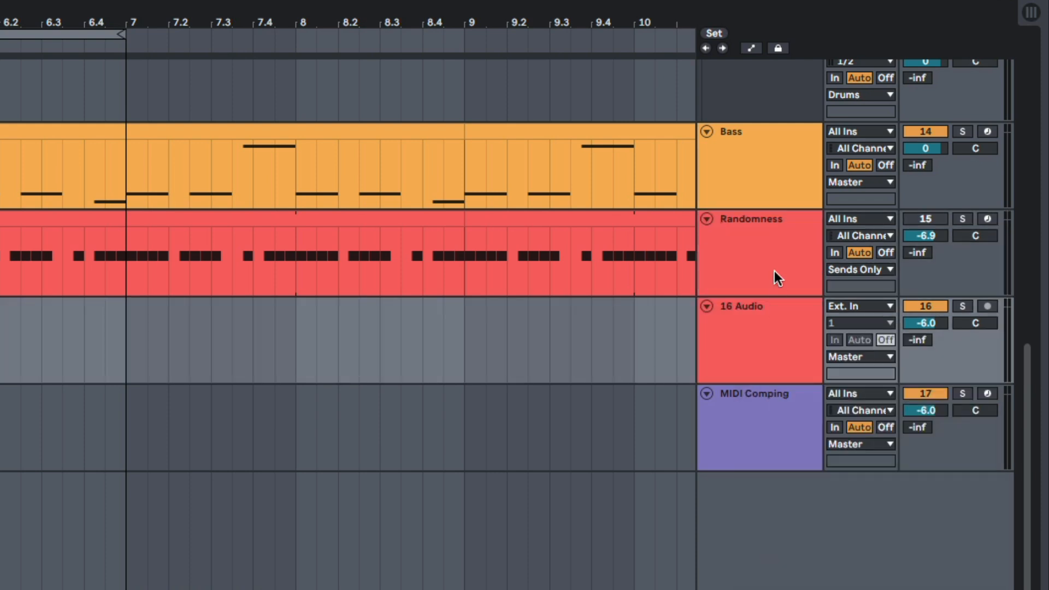
# Step: Route the Randomness track's output to 16-Audio and arm the 16 Audio track for recording
pyautogui.click(845, 268)
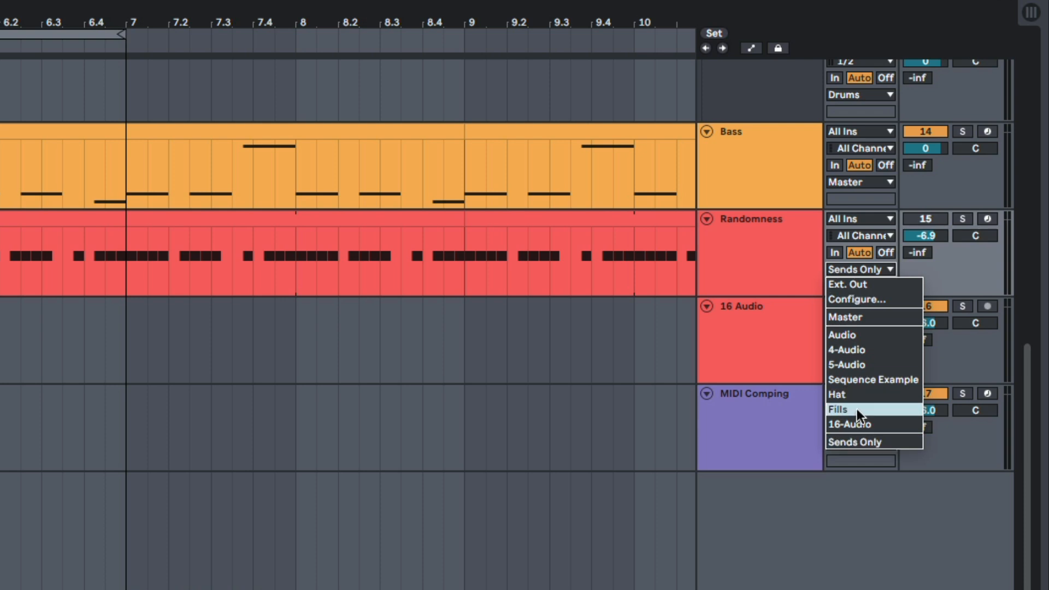
pyautogui.click(864, 422)
pyautogui.click(759, 342)
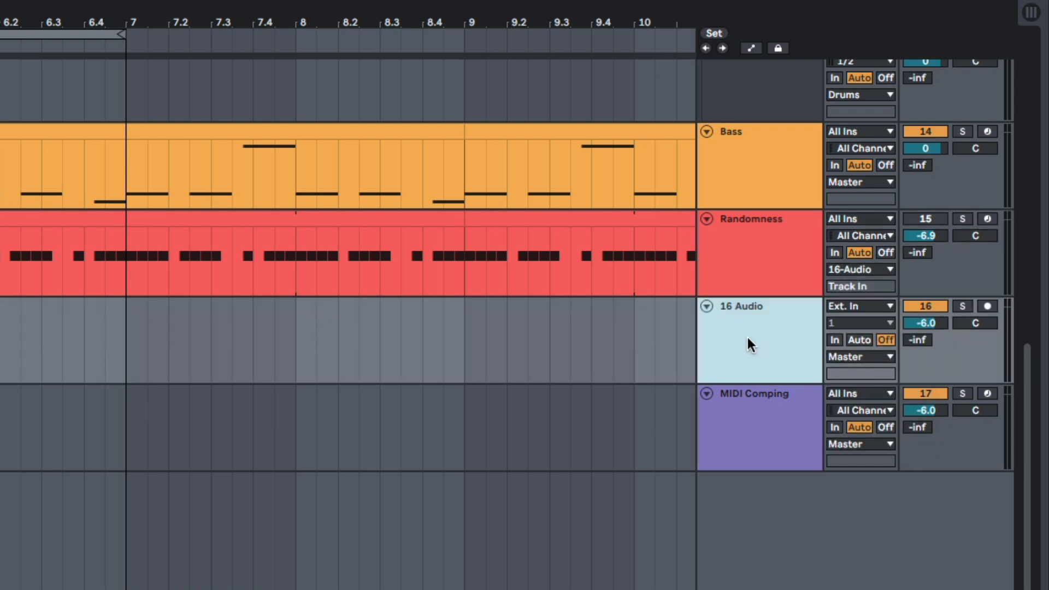
pyautogui.click(992, 305)
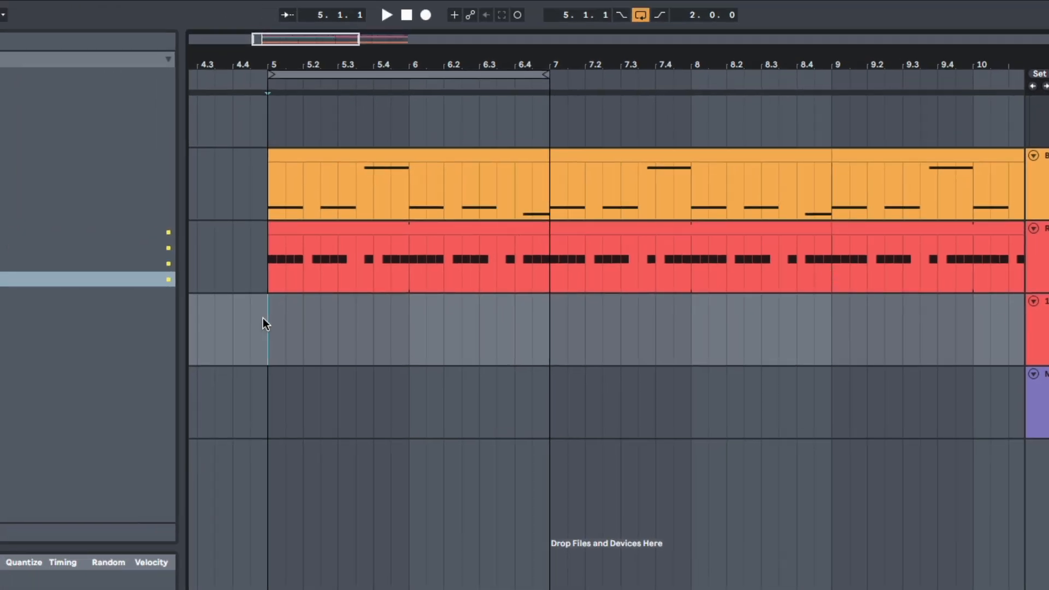
# Step: Record repeated loop passes over bars 5 and 6 on the 16 Audio track and show its take lanes
pyautogui.click(424, 17)
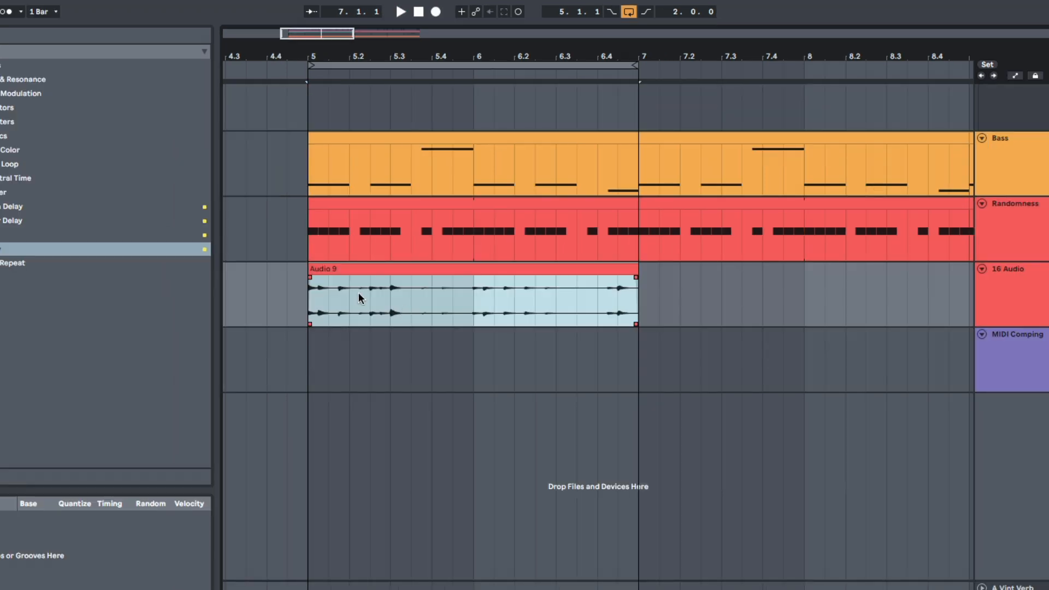
pyautogui.click(336, 296)
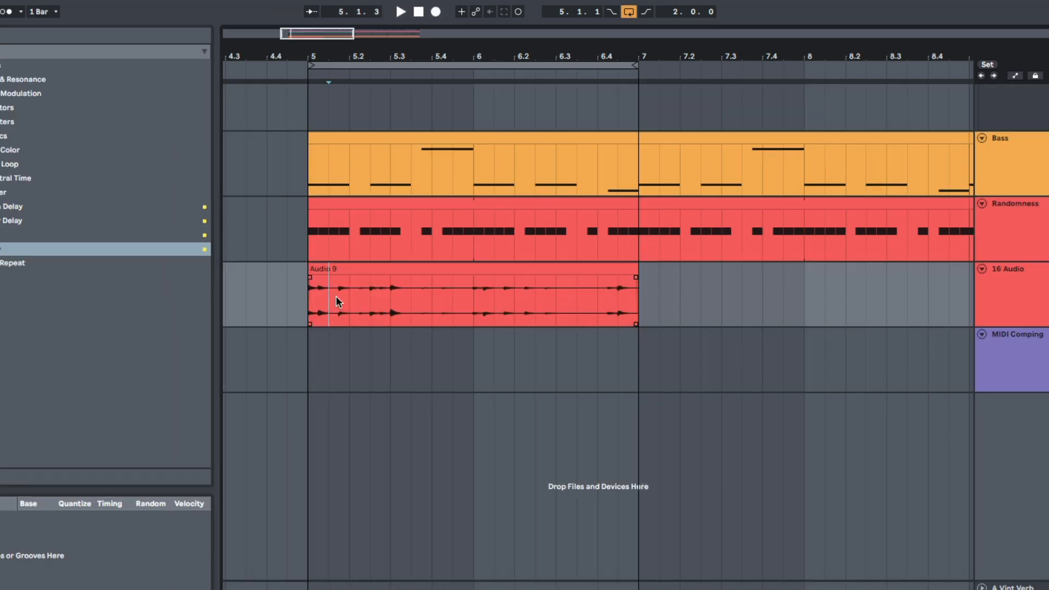
pyautogui.hotkey('ctrl', 'alt', 'u')
pyautogui.scroll(-3, 412, 293)
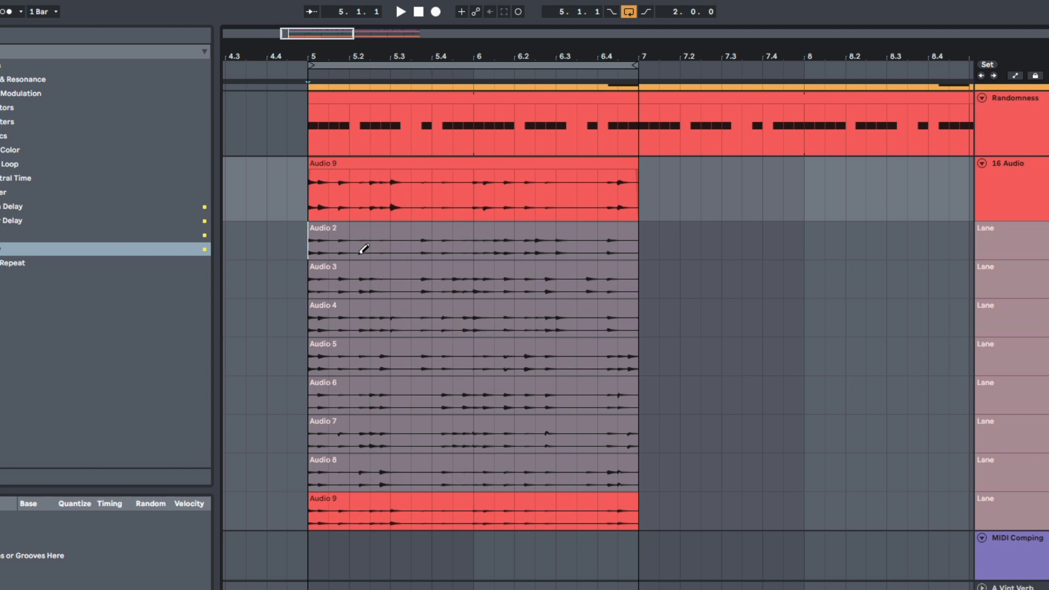
# Step: Delete the incomplete first take lane of 16 Audio and fill the two-bar comp with the Audio 4 take
pyautogui.click(361, 254)
pyautogui.click(370, 281)
pyautogui.click(378, 326)
pyautogui.click(360, 339)
pyautogui.click(370, 309)
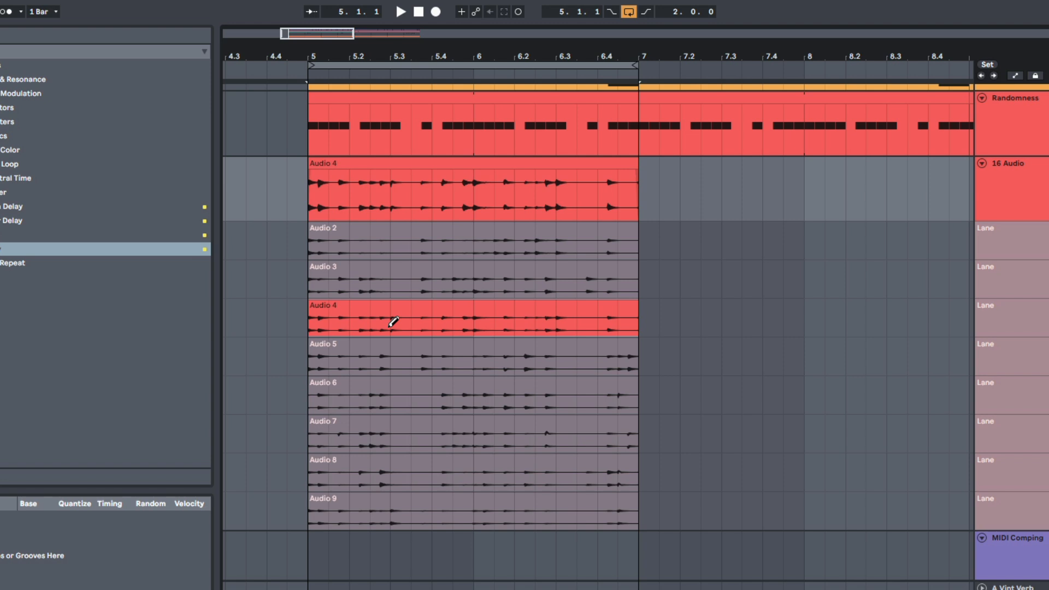
# Step: Try the Audio 5, Audio 7 and Audio 6 takes across the whole two-bar comp
pyautogui.click(342, 358)
pyautogui.click(379, 399)
pyautogui.click(398, 438)
pyautogui.click(397, 407)
pyautogui.press('space')
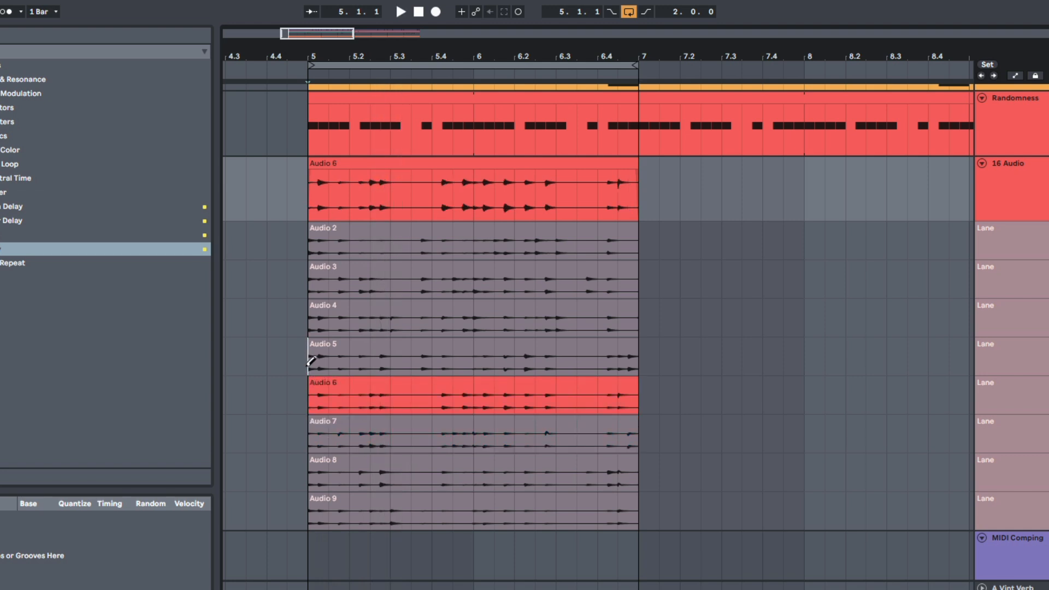
# Step: Comp the Audio 5 take from bar 5 to 5.1.3 and the Audio 9 take over the rest, auditioning from bar 5
pyautogui.press('space')
pyautogui.press('space')
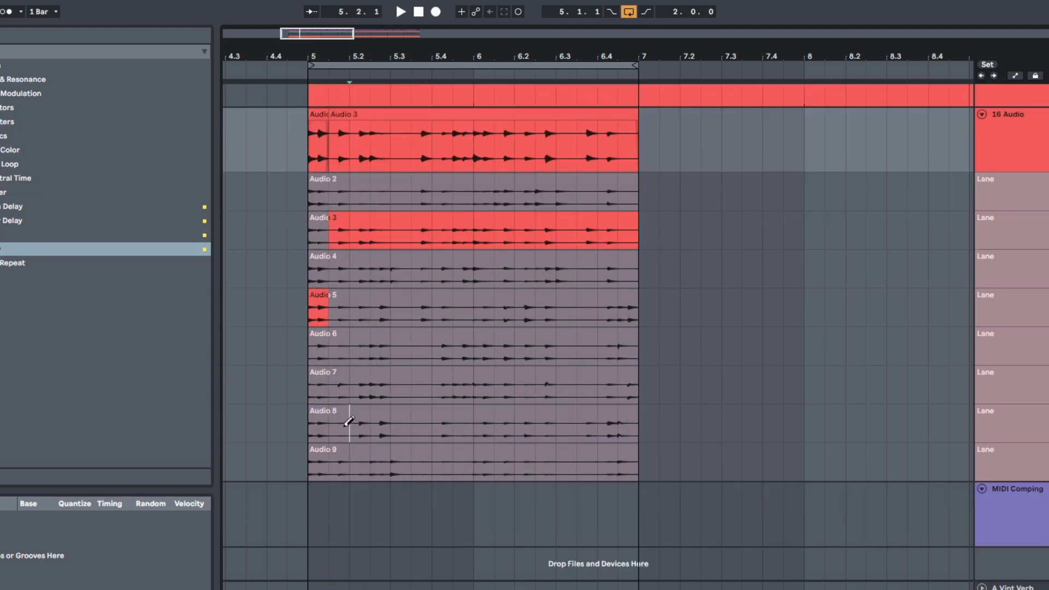
pyautogui.click(350, 424)
pyautogui.press('space')
pyautogui.click(352, 459)
# Step: Compare the Audio 5 and Audio 4 takes between 5.3.3 and bar 6, and comp the Audio 3 take there
pyautogui.press('space')
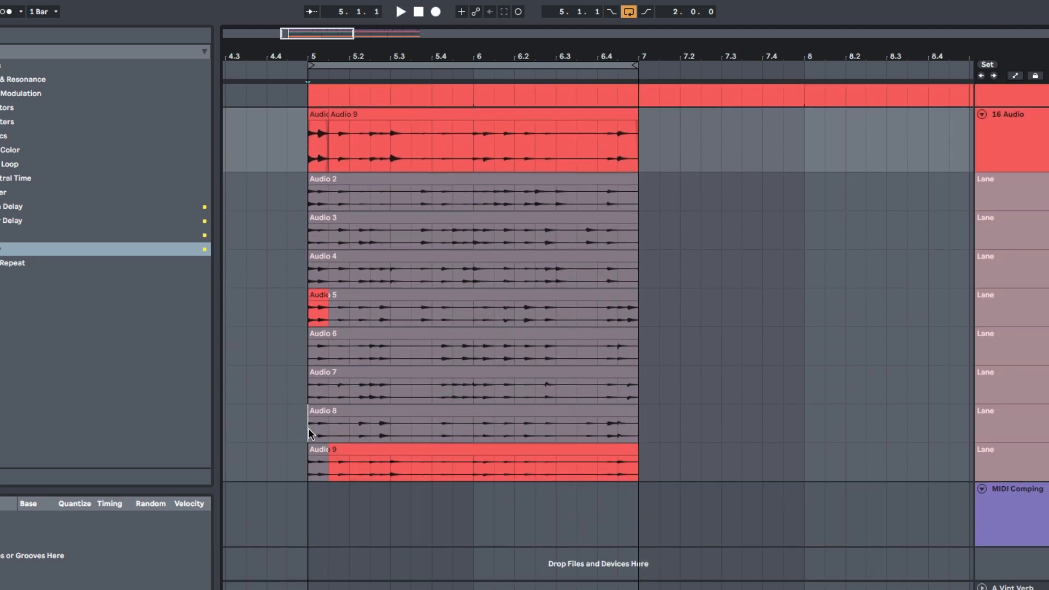
pyautogui.press('space')
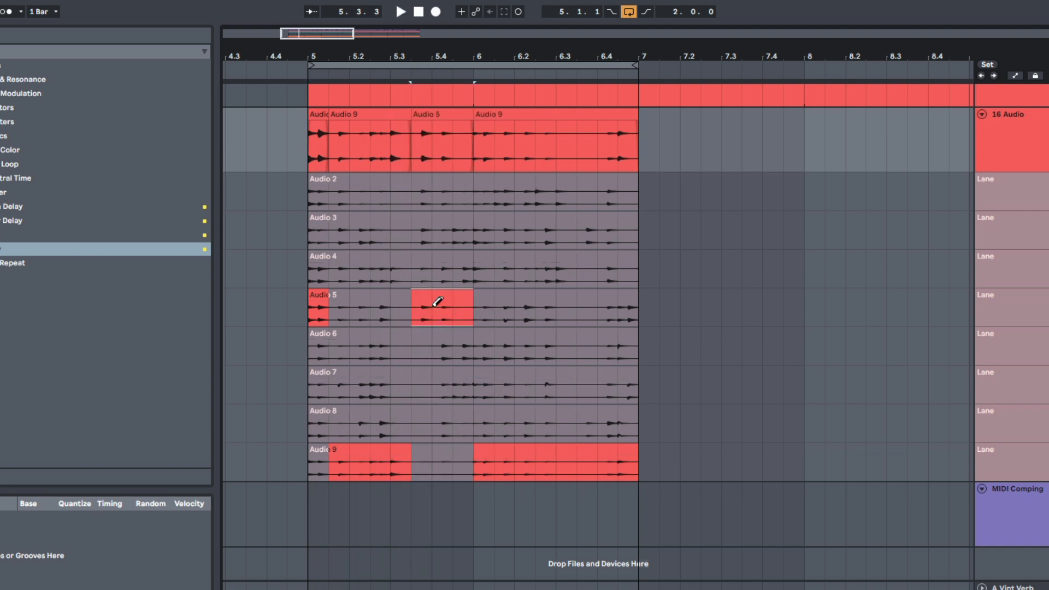
pyautogui.press('space')
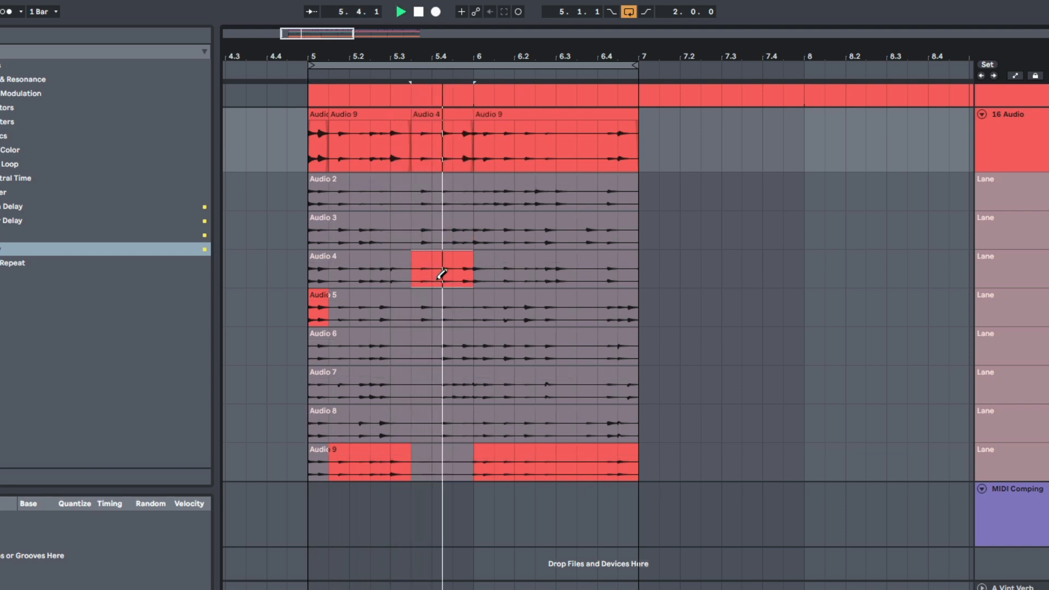
pyautogui.press('space')
pyautogui.press('space')
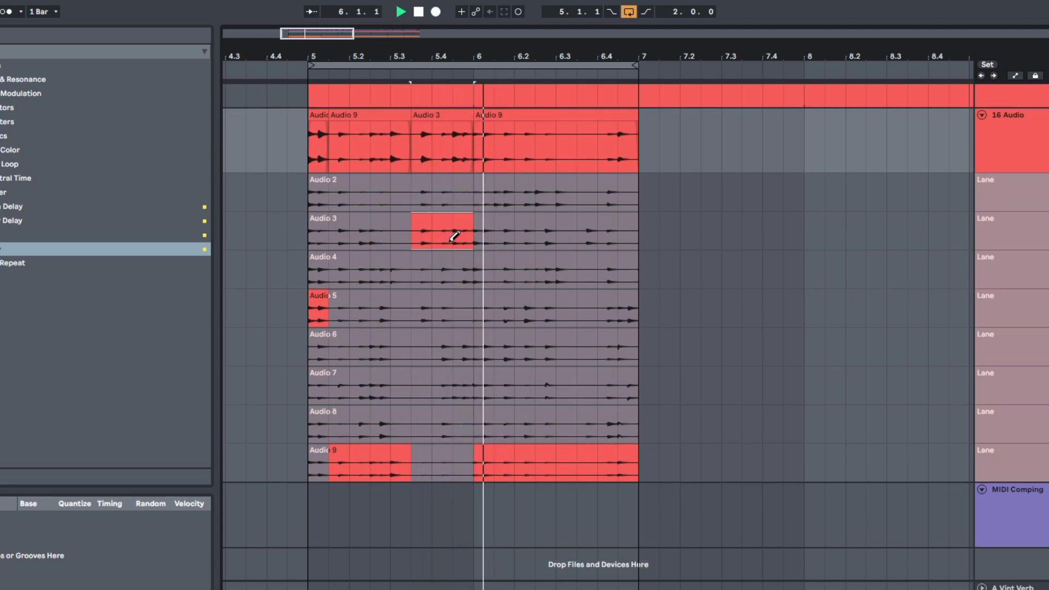
# Step: Try the Audio 7 and Audio 6 takes over bar 6 and play the comp from 5.3.3
pyautogui.press('space')
pyautogui.press('space')
pyautogui.click(540, 388)
pyautogui.click(540, 354)
pyautogui.press('space')
pyautogui.press('space')
pyautogui.press('b')
pyautogui.click(410, 236)
# Step: Comp the Audio 5 take from bar 6 to 6.3 and audition the result
pyautogui.press('space')
pyautogui.press('space')
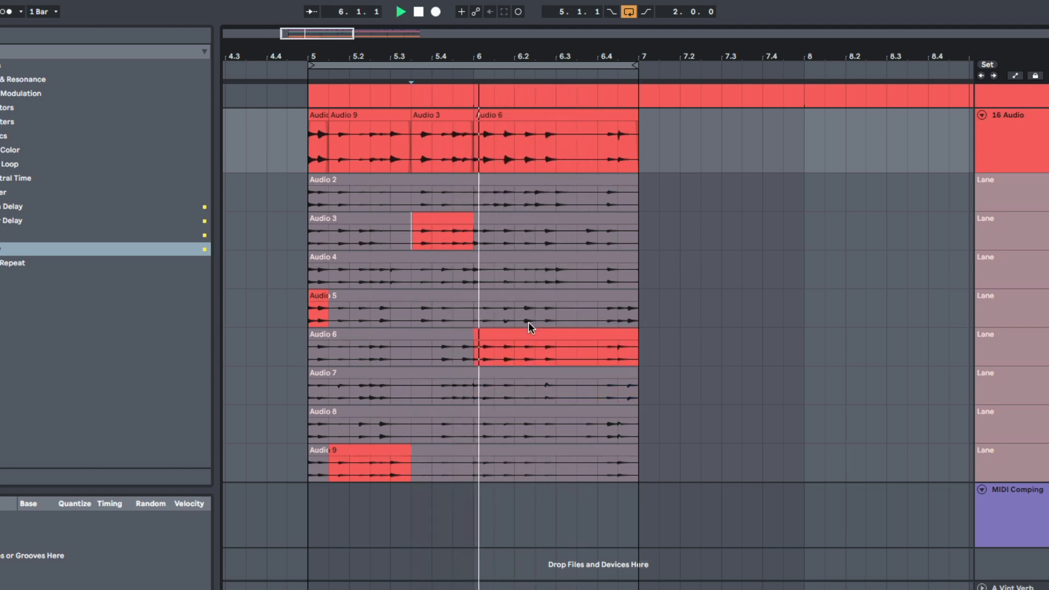
pyautogui.press('space')
pyautogui.press('b')
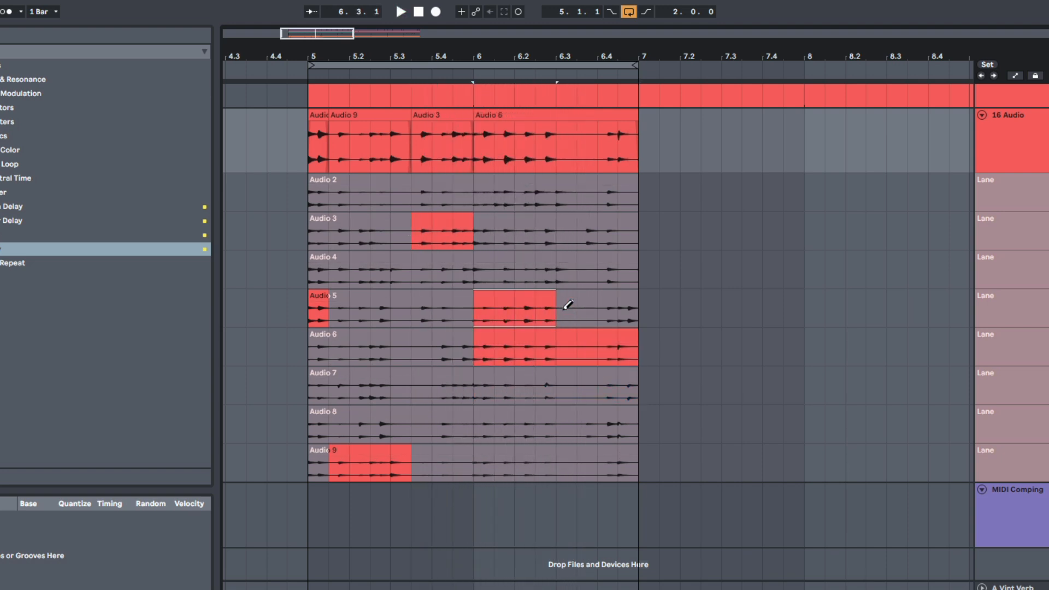
pyautogui.press('space')
pyautogui.press('space')
pyautogui.press('space')
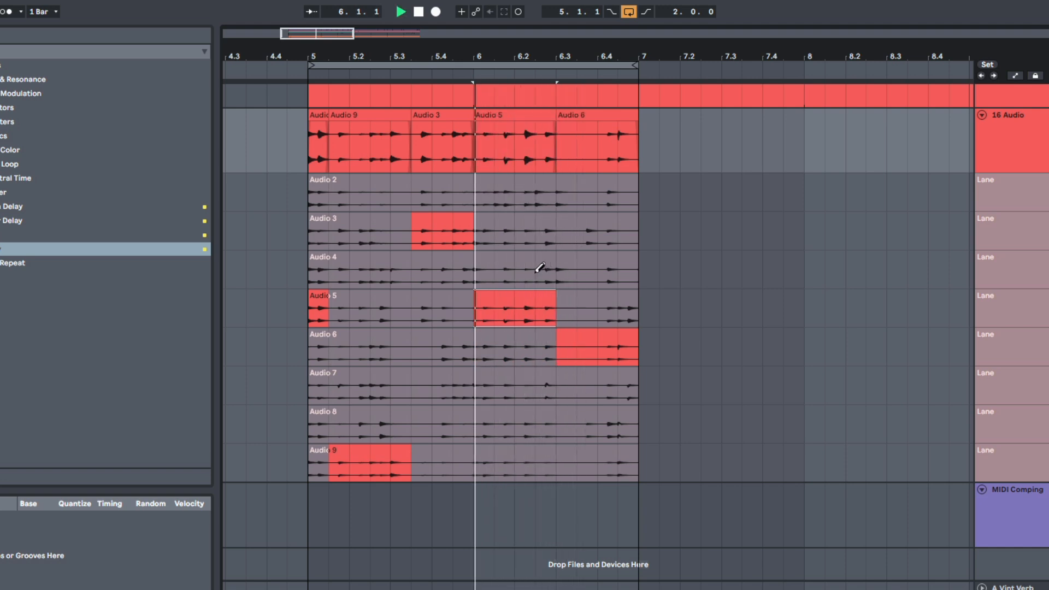
# Step: Audition the comp from 5.3.3 and use the Audio 5 take from 6.3 to bar 7
pyautogui.press('space')
pyautogui.press('b')
pyautogui.press('space')
pyautogui.click(414, 235)
pyautogui.press('space')
pyautogui.press('space')
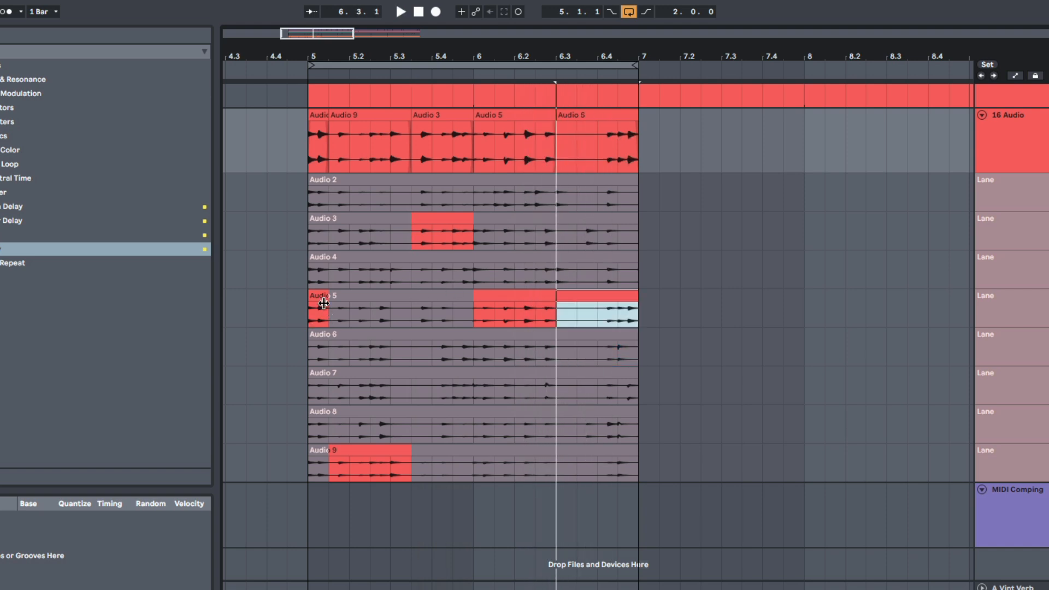
pyautogui.press('space')
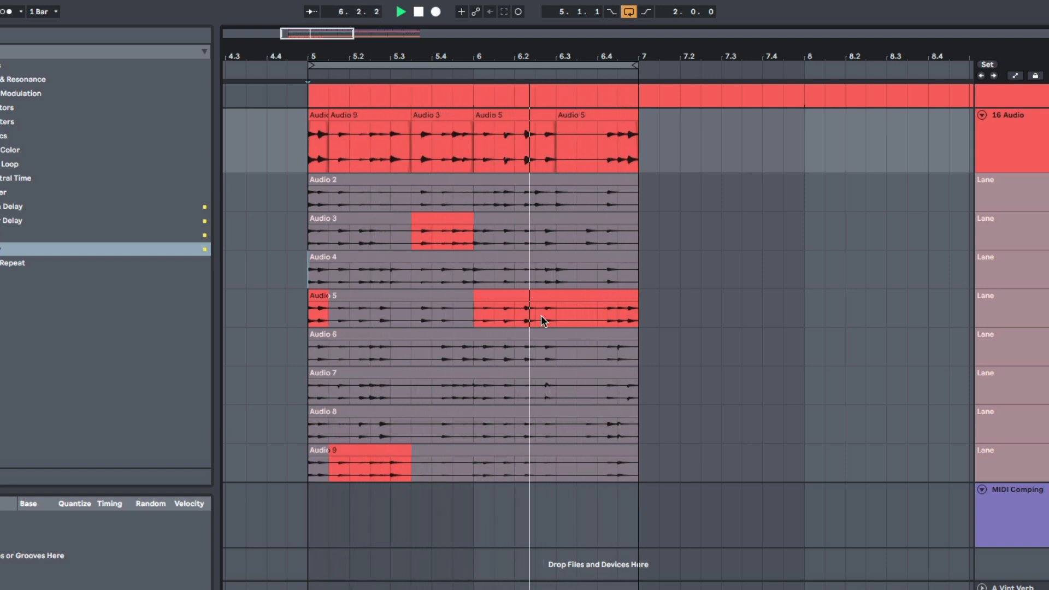
# Step: Stop playback and duplicate the 16 Audio comp with all its take lanes from bars 5–7 to bars 7–9
pyautogui.click(637, 463)
pyautogui.press('space')
pyautogui.scroll(3, 488, 326)
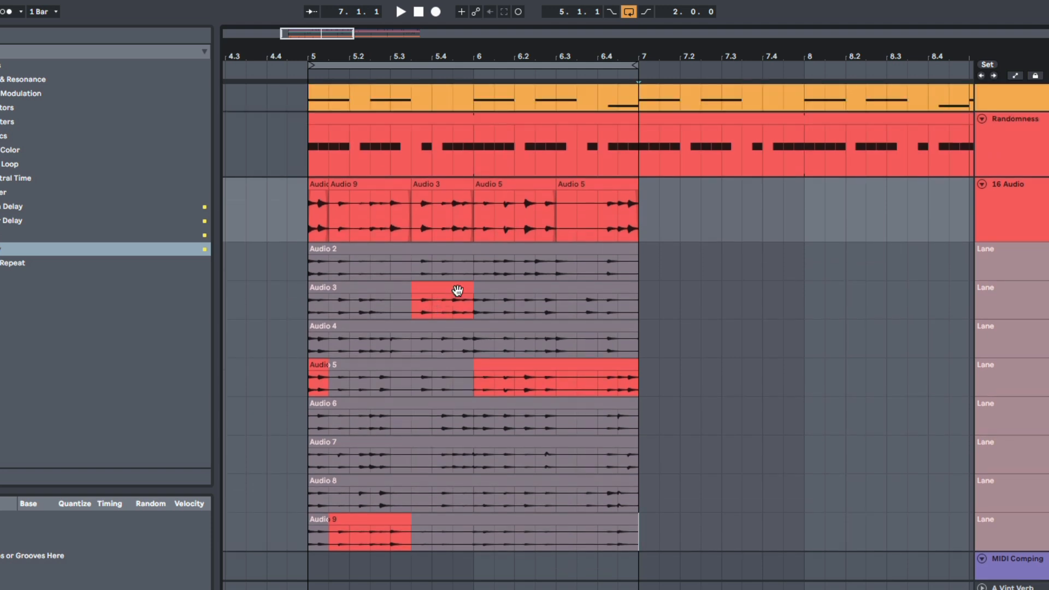
pyautogui.scroll(-1, 447, 290)
pyautogui.moveTo(474, 57); pyautogui.dragTo(388, 19)
pyautogui.click(310, 205)
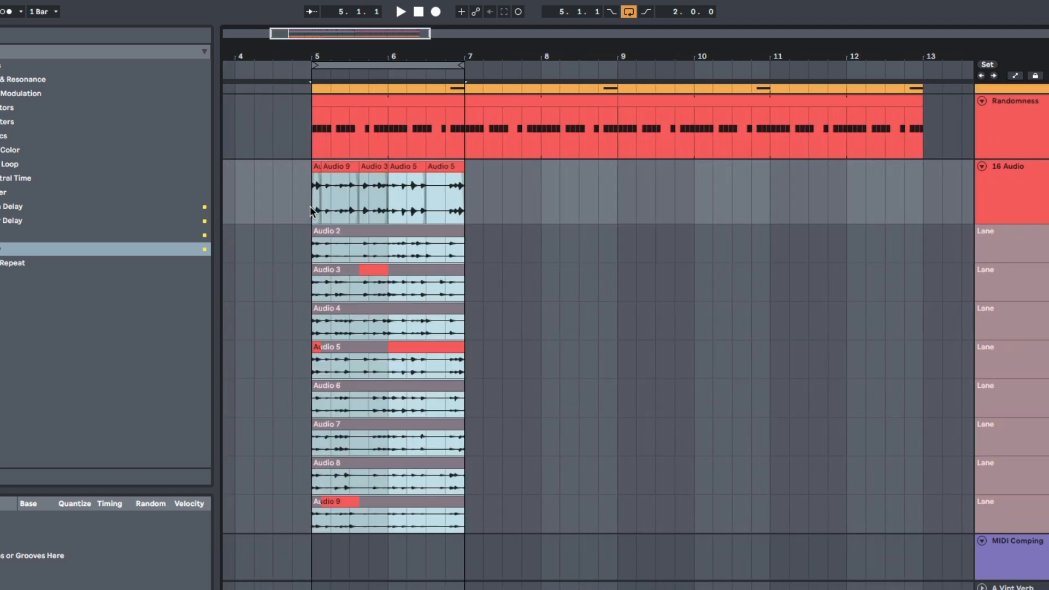
pyautogui.hotkey('ctrl', 'd')
pyautogui.scroll(-2, 505, 328)
pyautogui.click(502, 392)
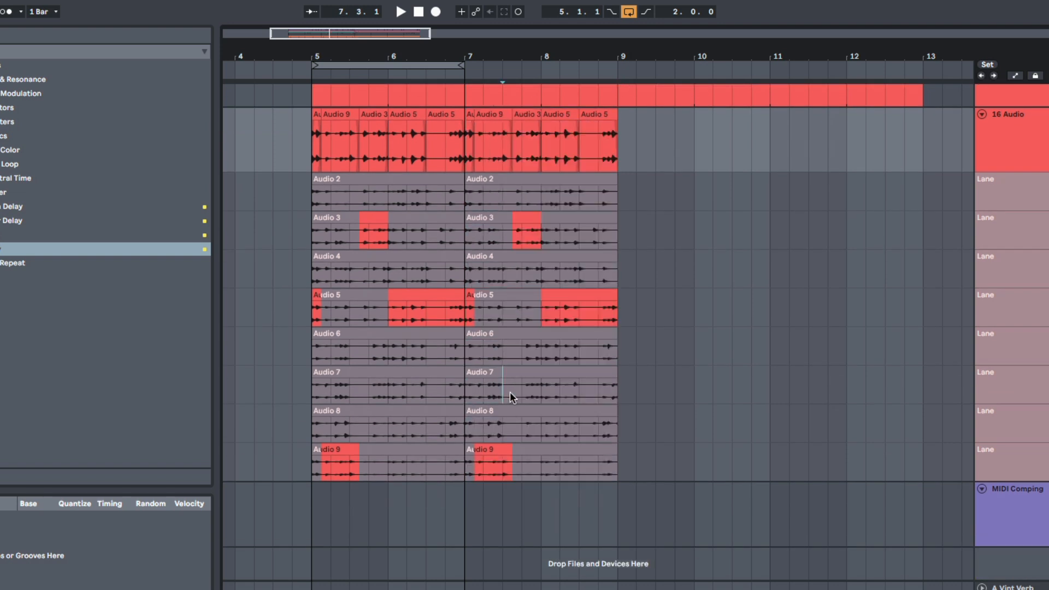
# Step: Comp the Audio 6 take from bar 8 to 8.3 and try the Audio 4 and Audio 8 takes from 8.3 to bar 9
pyautogui.moveTo(501, 57); pyautogui.dragTo(508, 77)
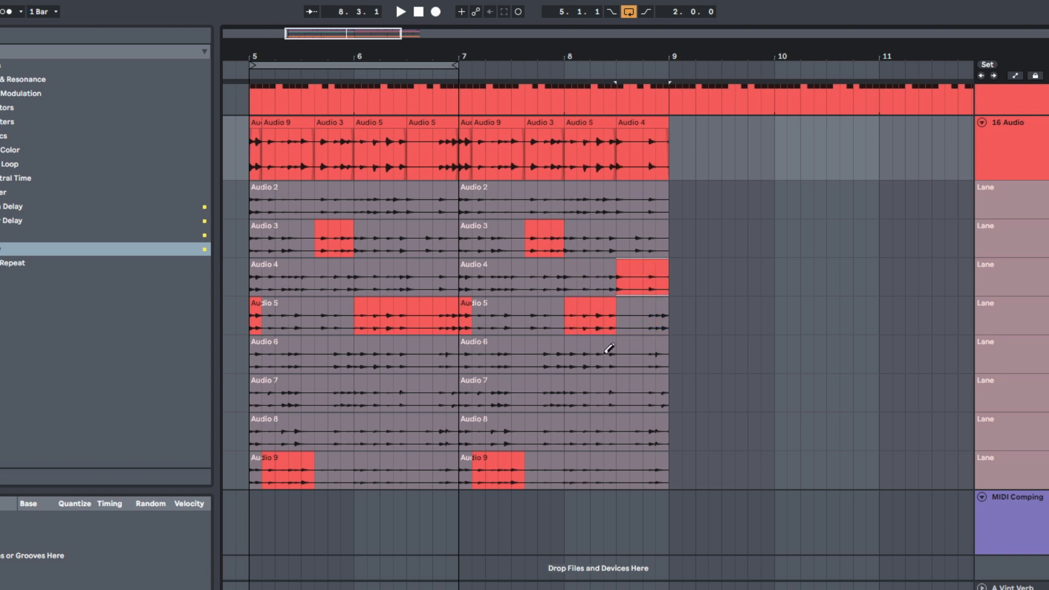
pyautogui.press('space')
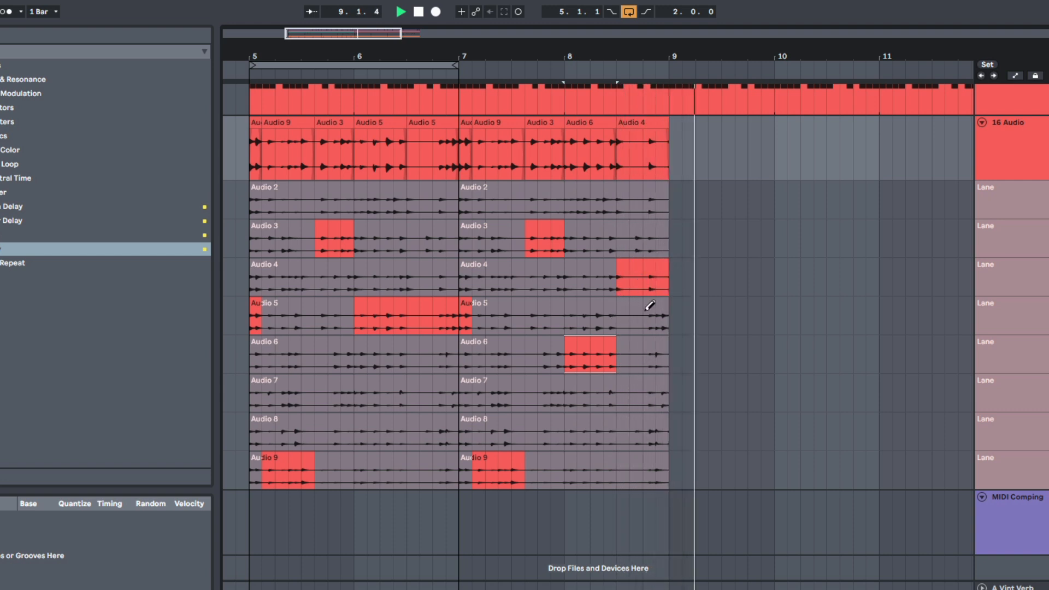
pyautogui.click(632, 434)
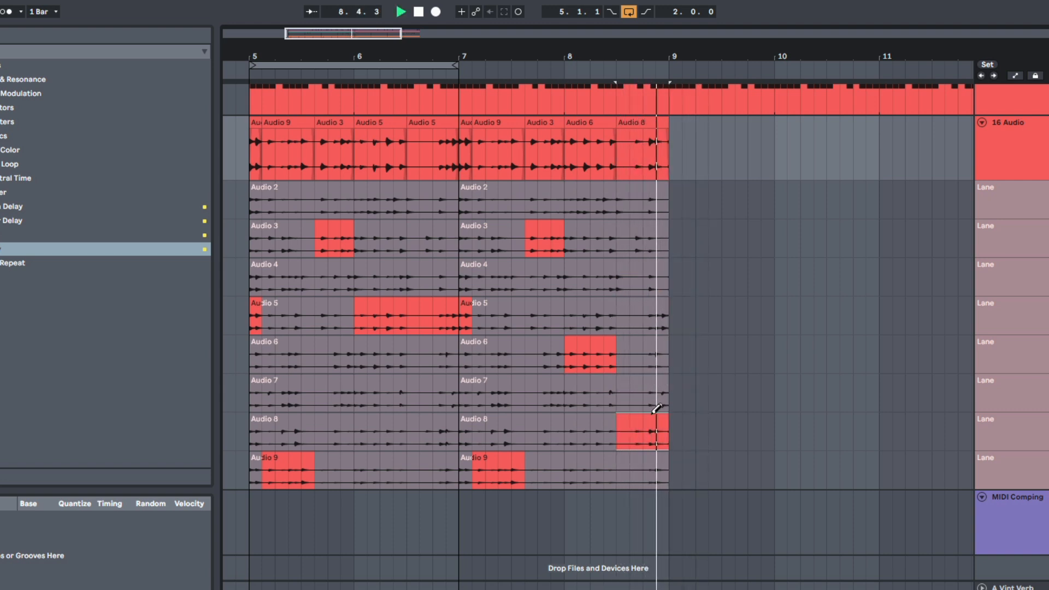
pyautogui.press('space')
# Step: Extend the loop to bar 9 and play the four-bar comp
pyautogui.moveTo(453, 67); pyautogui.dragTo(665, 97)
pyautogui.press('space')
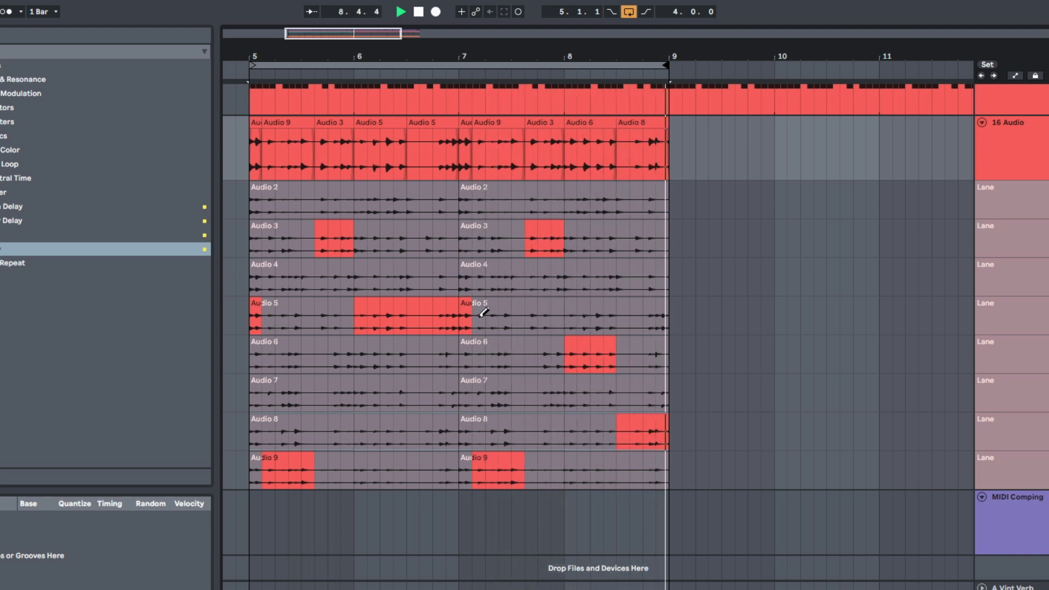
pyautogui.press('space')
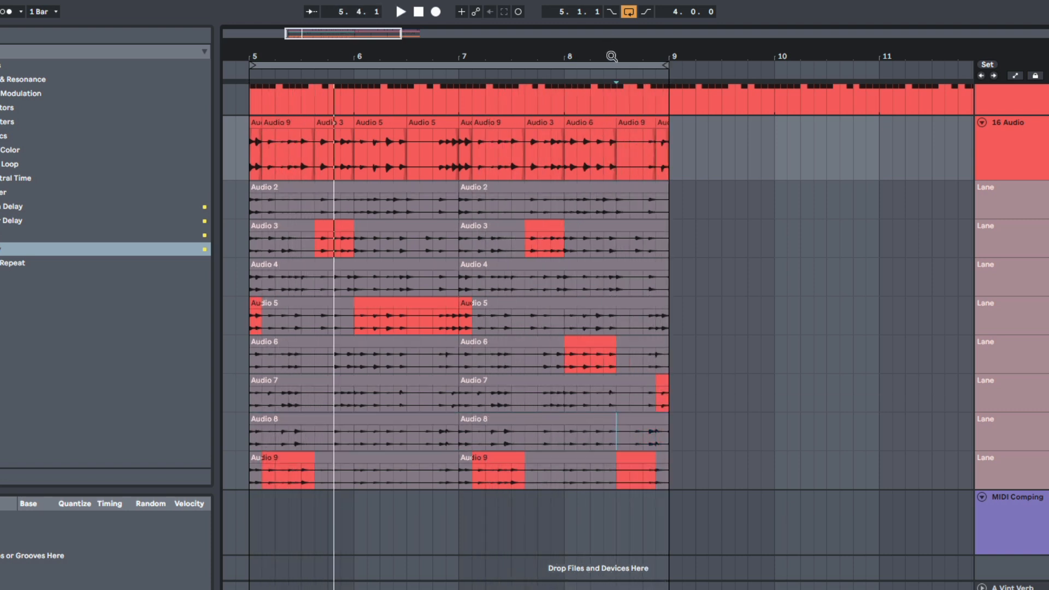
# Step: Duplicate the four-bar comp with its take lanes to bars 9–13 and extend the loop to bar 13
pyautogui.moveTo(611, 57); pyautogui.dragTo(611, 14)
pyautogui.moveTo(555, 468); pyautogui.dragTo(388, 146)
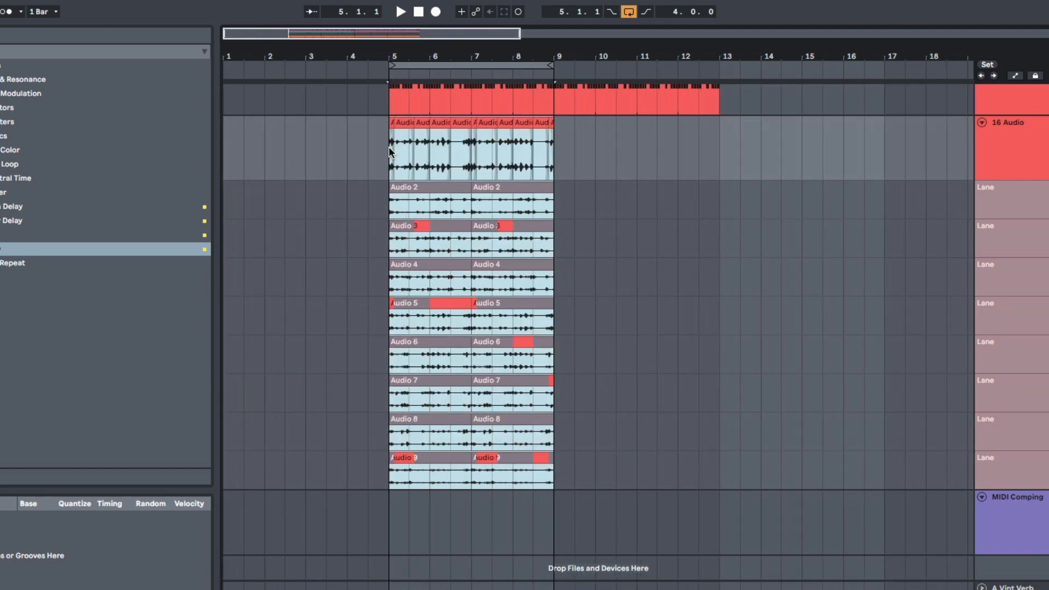
pyautogui.hotkey('ctrl', 'd')
pyautogui.moveTo(544, 70); pyautogui.dragTo(722, 78)
# Step: Review the eight-bar comp across its take lanes and hide the take lanes of the 16 Audio track
pyautogui.moveTo(635, 53); pyautogui.dragTo(635, 90)
pyautogui.scroll(-1, 492, 368)
pyautogui.scroll(2, 491, 367)
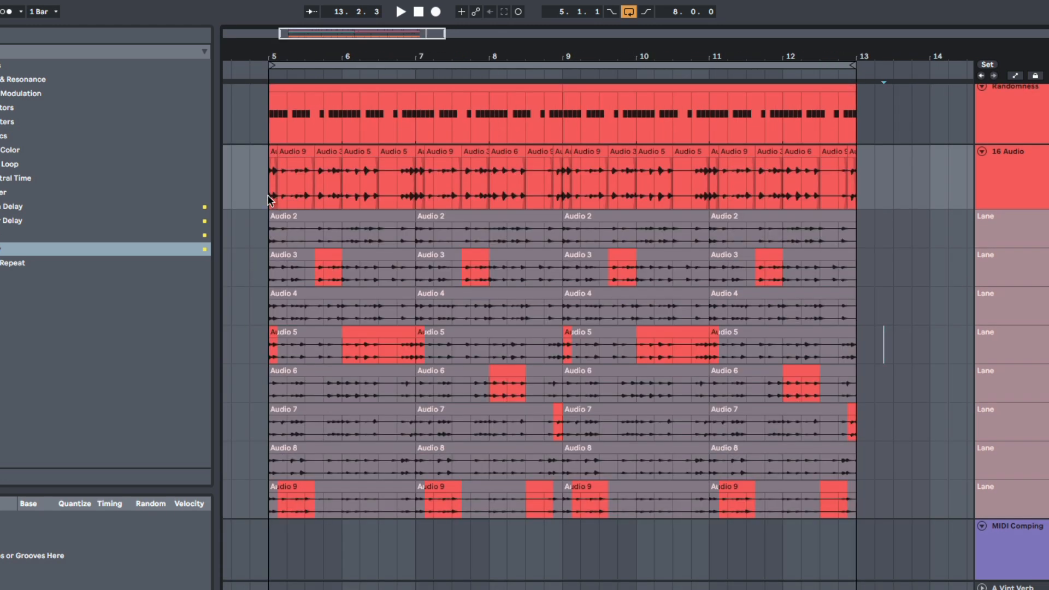
pyautogui.moveTo(268, 199); pyautogui.dragTo(857, 188)
pyautogui.moveTo(852, 233)
pyautogui.mouseDown()
pyautogui.moveTo(825, 300)
pyautogui.moveTo(487, 479)
pyautogui.moveTo(295, 481)
pyautogui.moveTo(268, 505)
pyautogui.mouseUp()
pyautogui.click(267, 505)
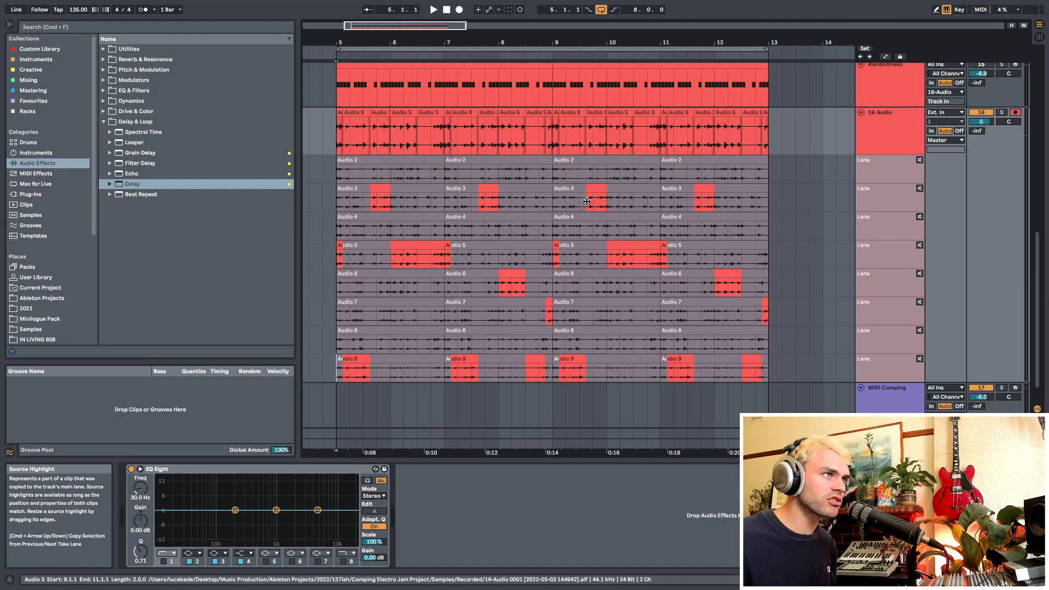
pyautogui.press('super+alt+u')
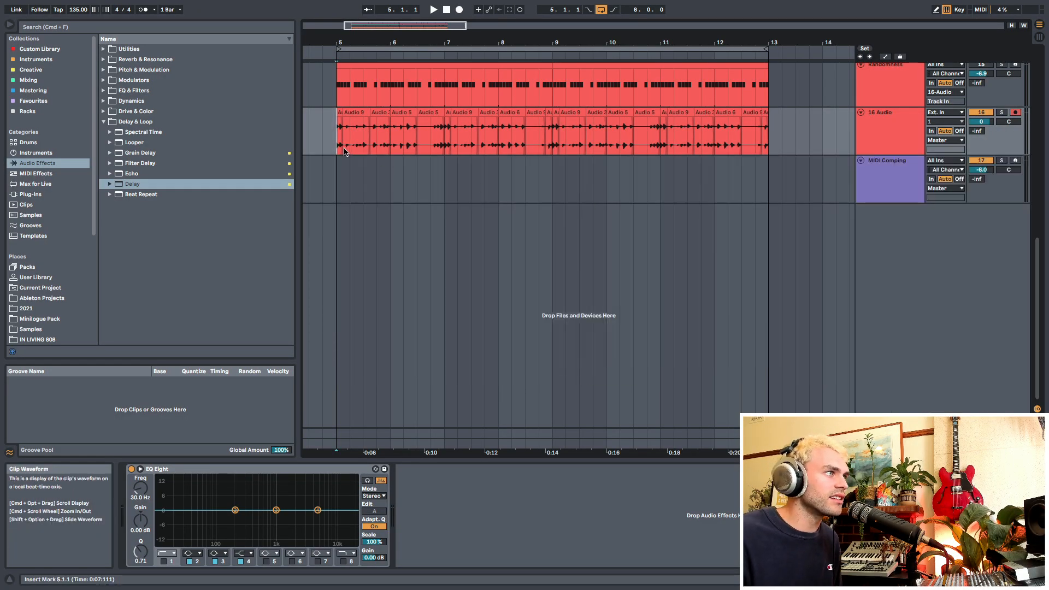
pyautogui.moveTo(345, 151); pyautogui.dragTo(768, 141)
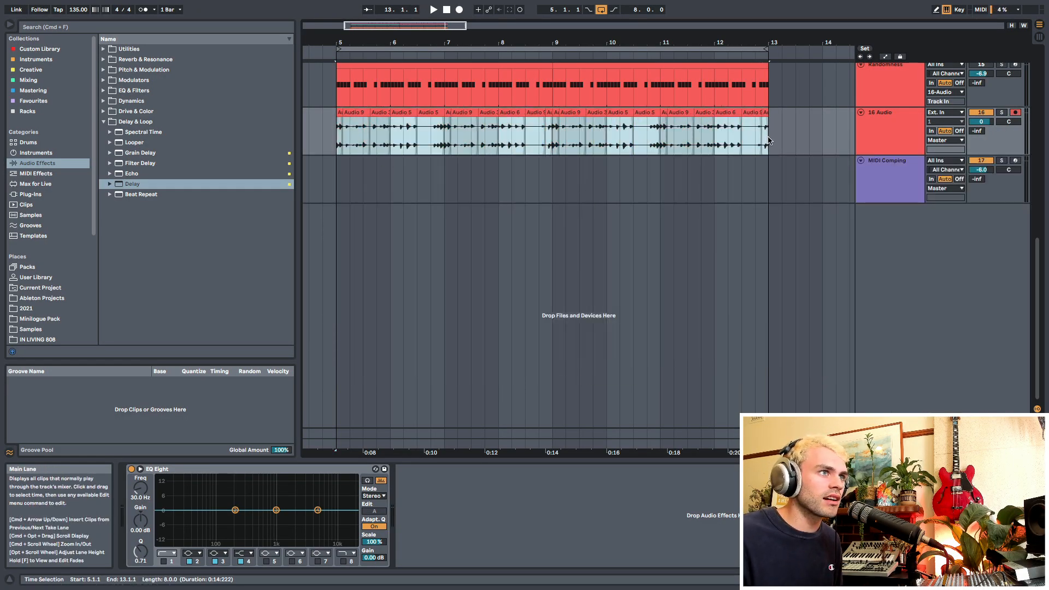
pyautogui.click(768, 140)
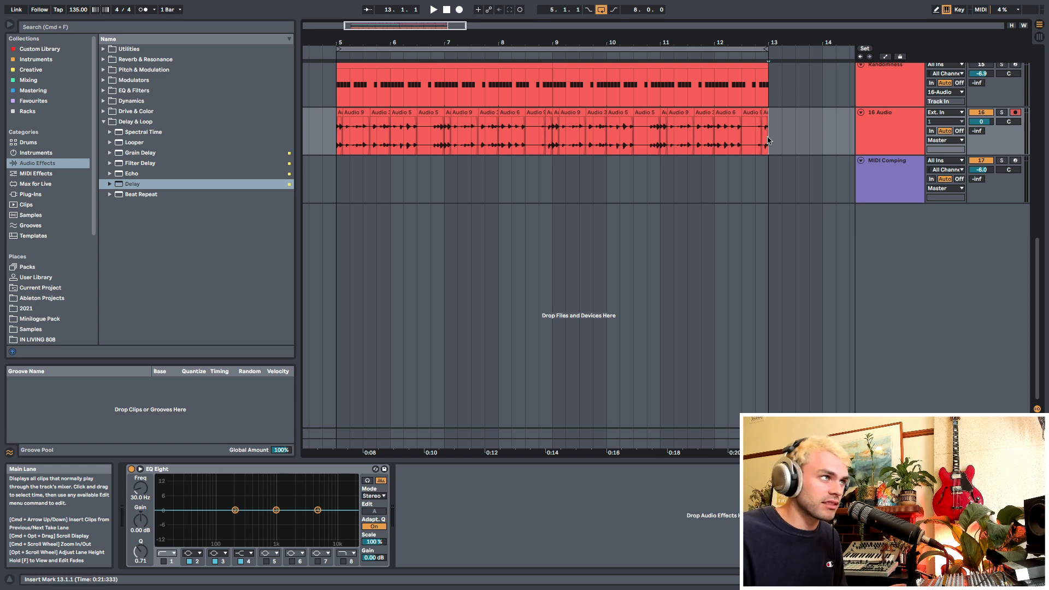
# Step: Fold the 16 Audio and Randomness tracks
pyautogui.moveTo(431, 43); pyautogui.dragTo(431, 27)
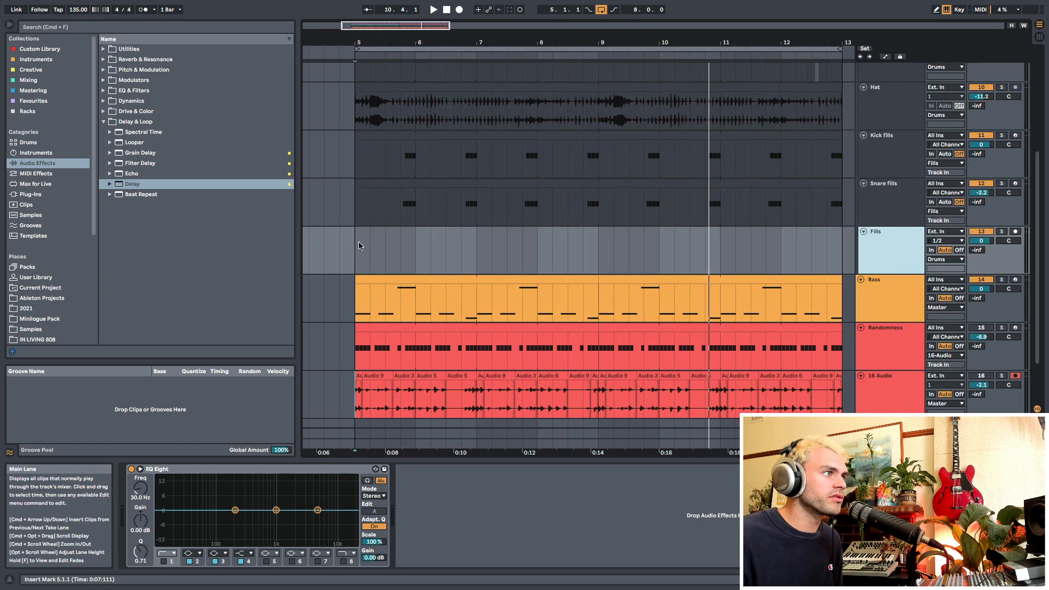
pyautogui.click(355, 250)
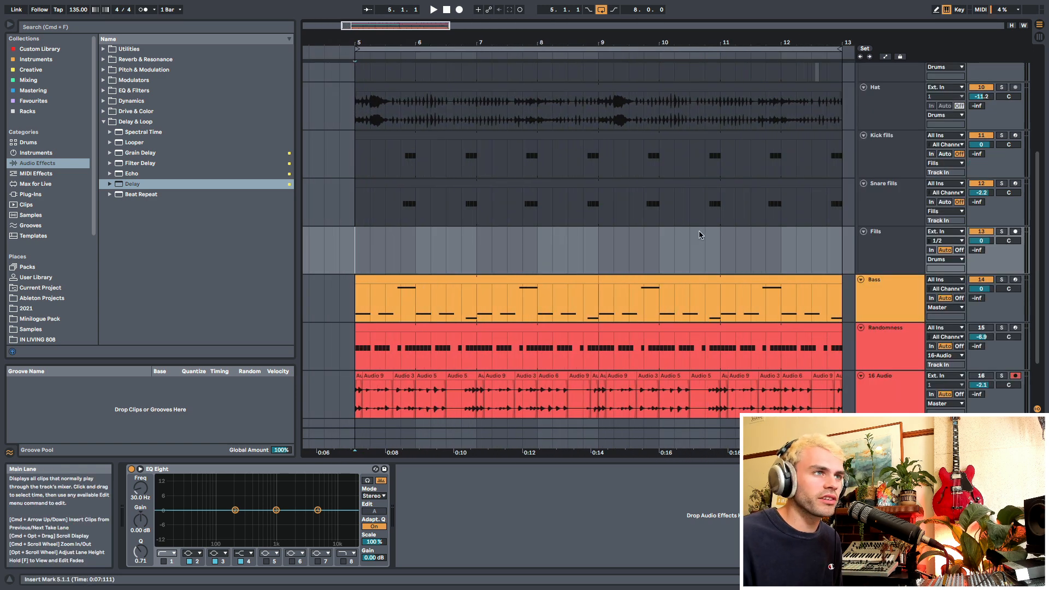
pyautogui.click(874, 208)
pyautogui.scroll(-1, 876, 350)
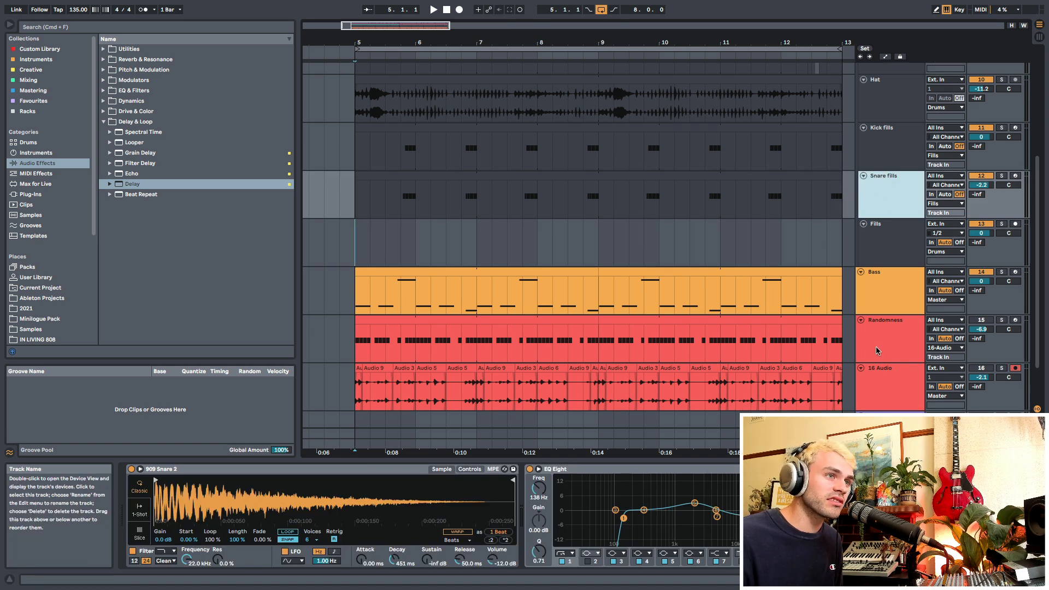
pyautogui.click(865, 375)
pyautogui.click(861, 368)
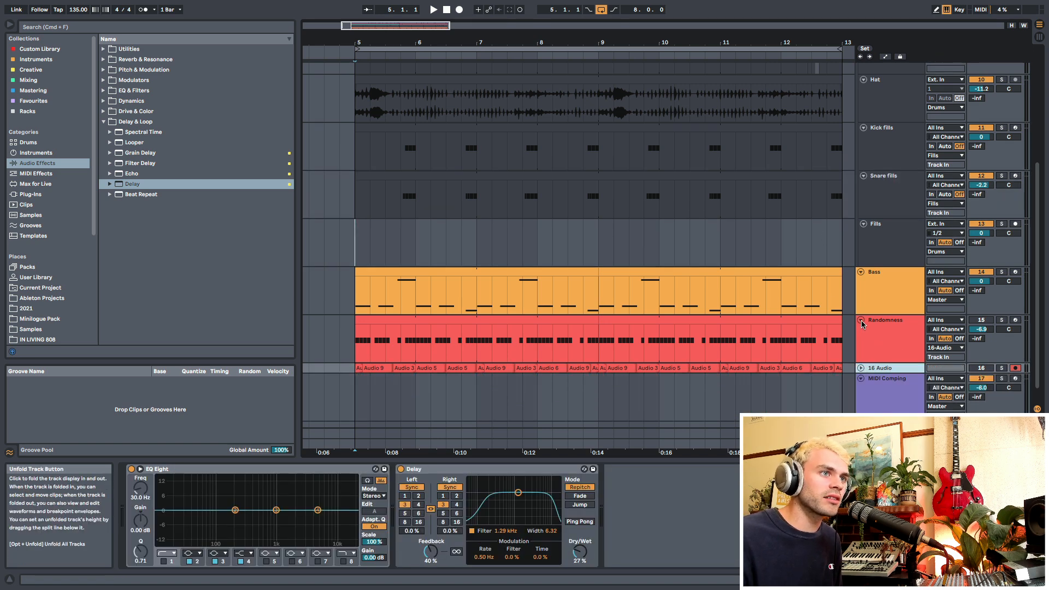
pyautogui.click(860, 320)
pyautogui.click(356, 249)
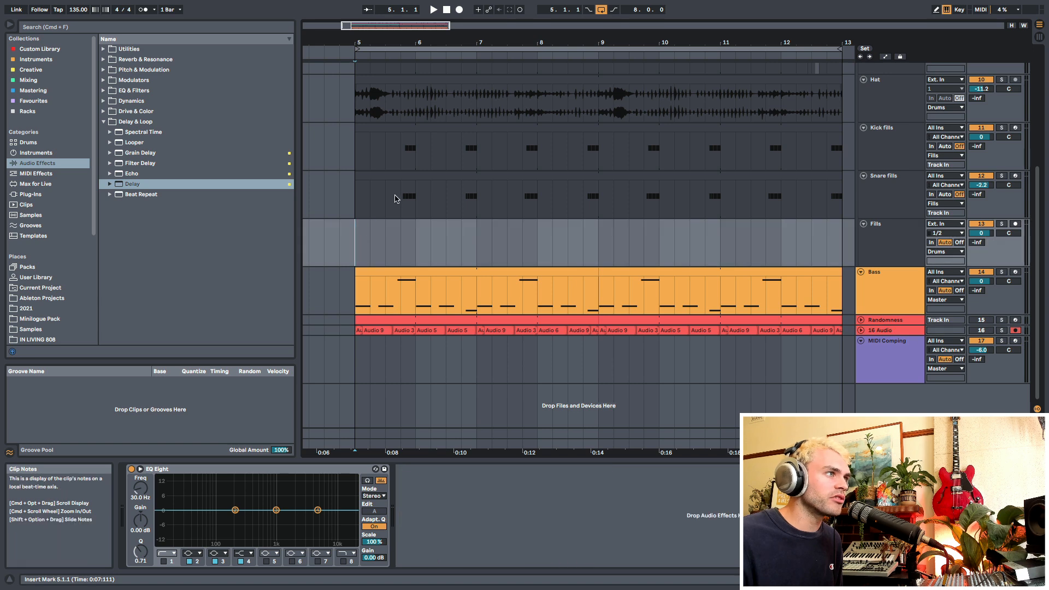
# Step: Examine the Kick fills and Snare fills tracks and compare their patterns with the main Kick track
pyautogui.moveTo(406, 200); pyautogui.dragTo(409, 159)
pyautogui.scroll(3, 399, 265)
pyautogui.click(399, 266)
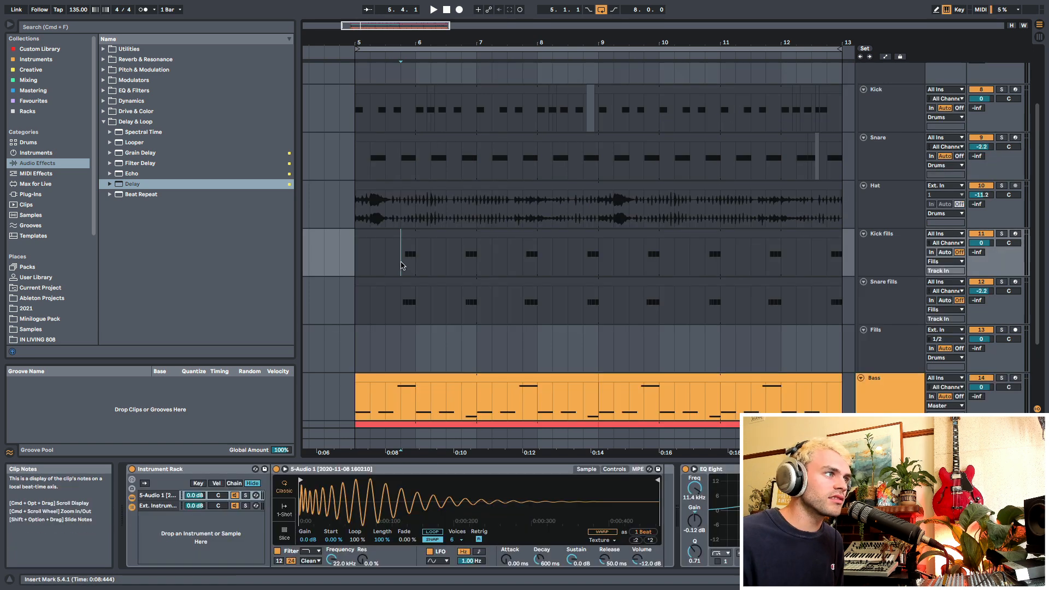
pyautogui.scroll(-1, 891, 287)
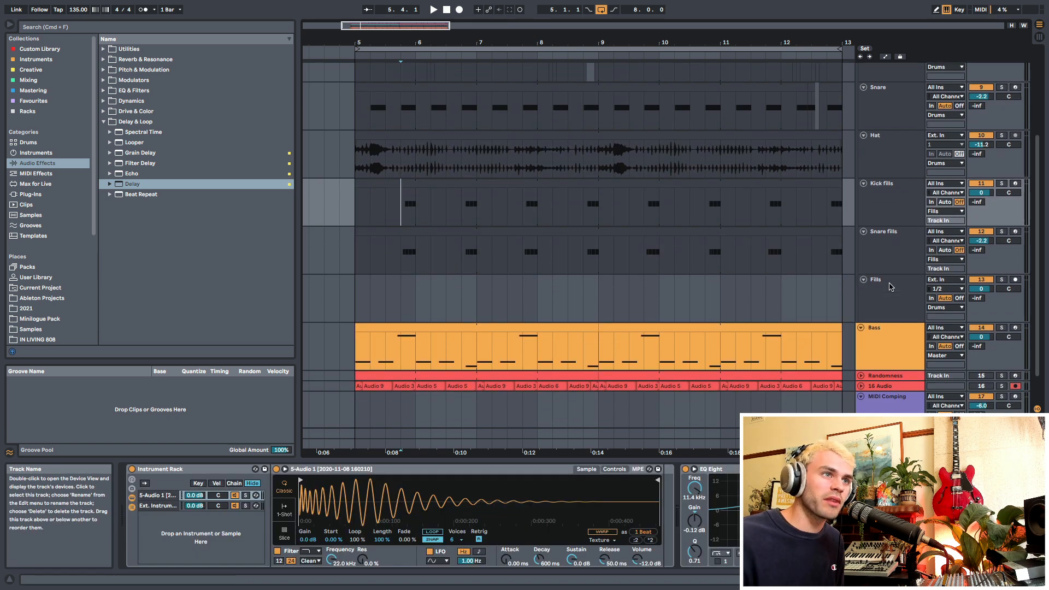
pyautogui.click(889, 257)
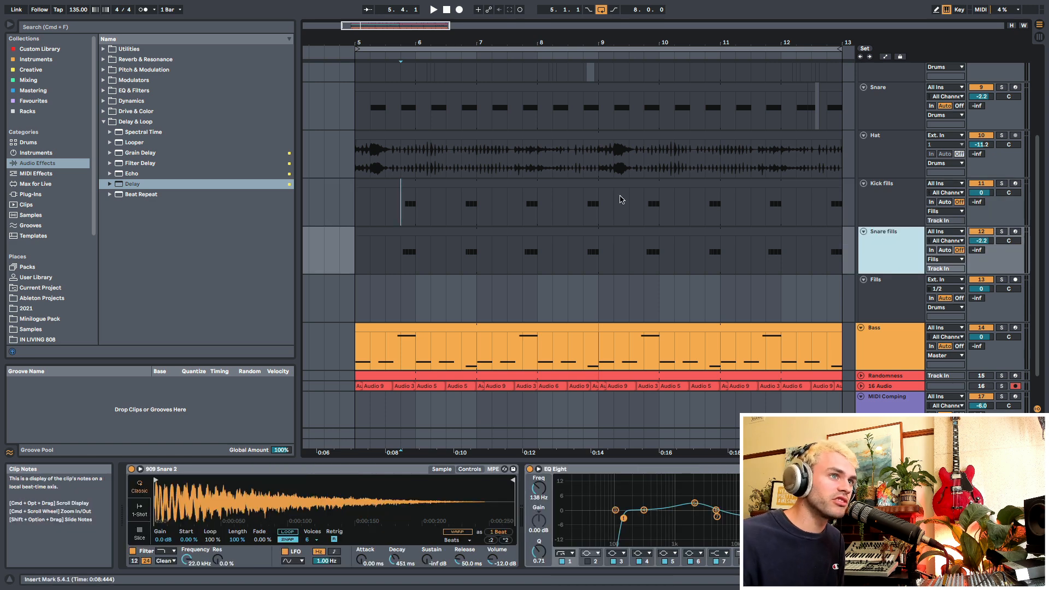
pyautogui.click(902, 201)
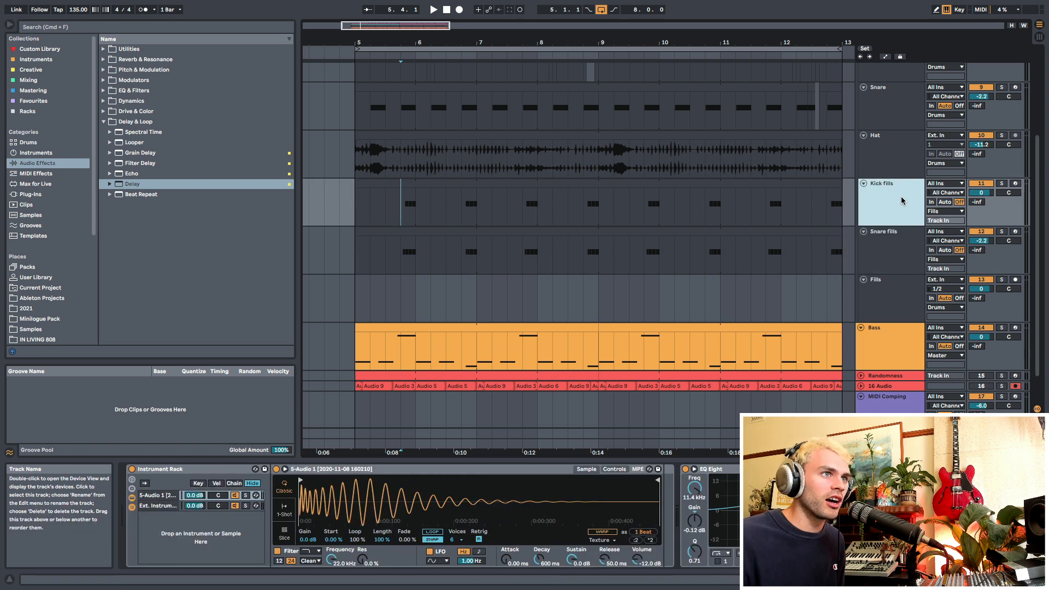
pyautogui.click(412, 186)
pyautogui.scroll(2, 882, 137)
pyautogui.click(882, 114)
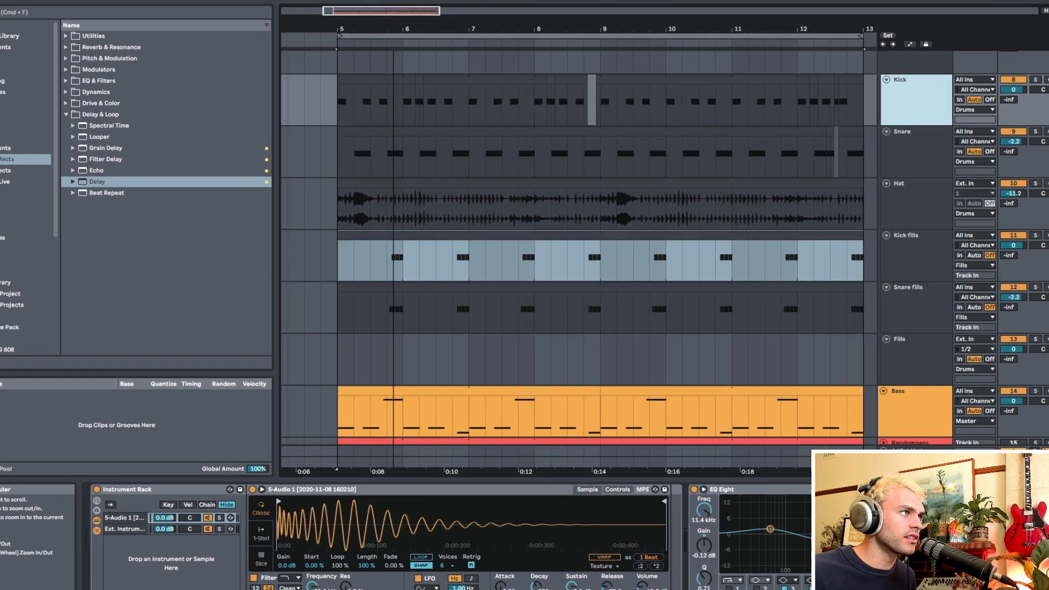
# Step: Inspect the note chance values in the Kick fills clip and open the Snare fills clip
pyautogui.moveTo(412, 39); pyautogui.dragTo(431, 82)
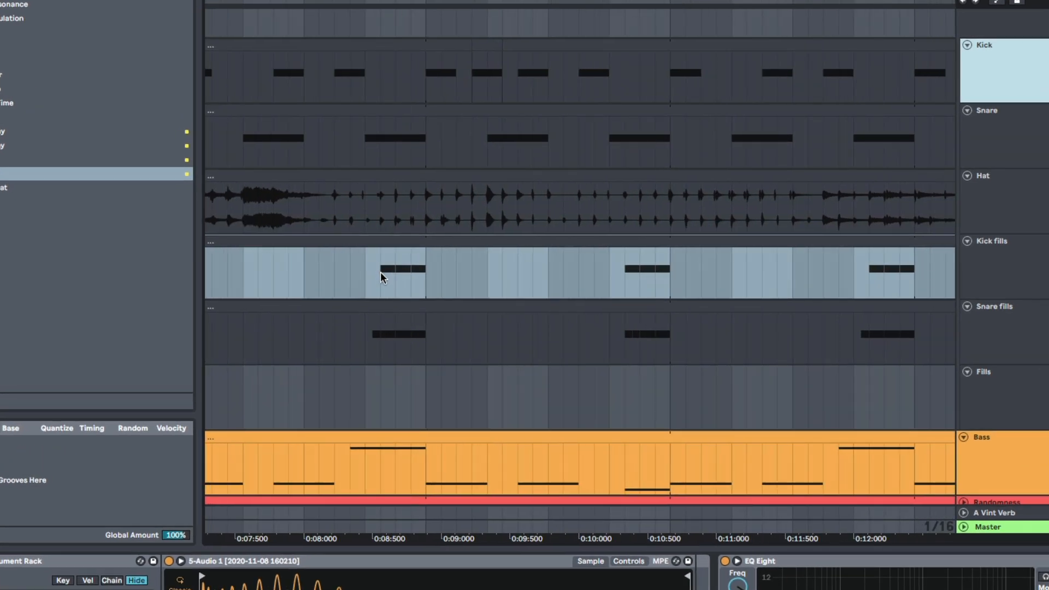
pyautogui.moveTo(381, 276); pyautogui.dragTo(412, 281)
pyautogui.doubleClick(418, 281)
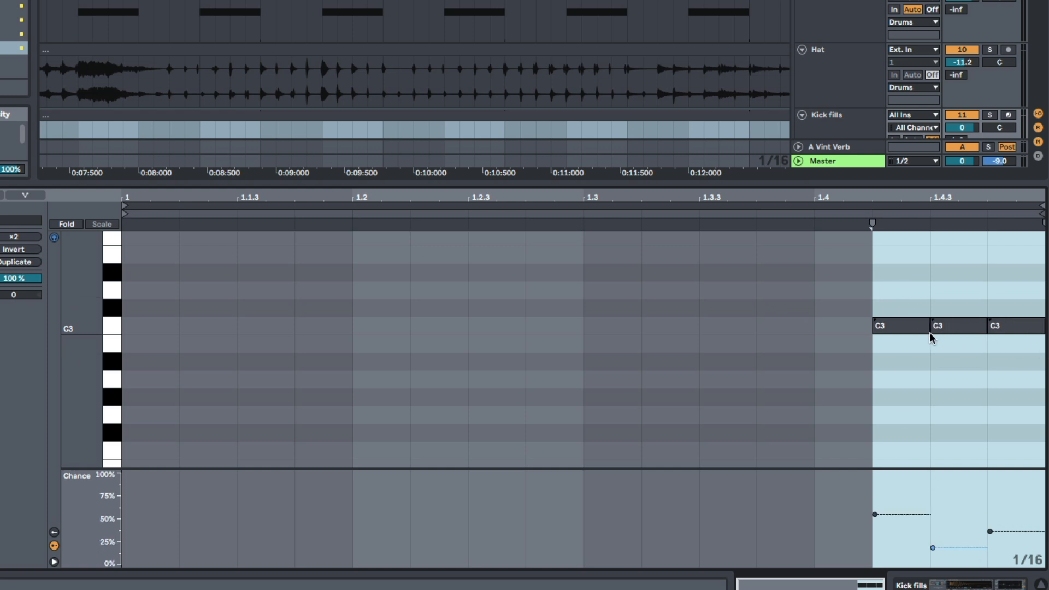
pyautogui.hotkey('shift', 'Tab')
pyautogui.scroll(-3, 352, 145)
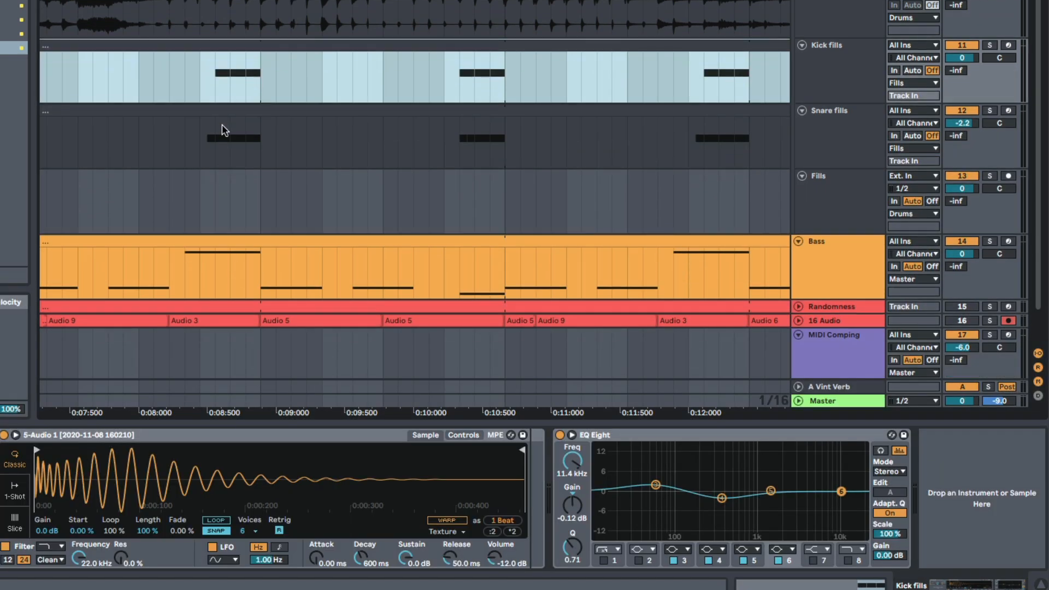
pyautogui.doubleClick(227, 113)
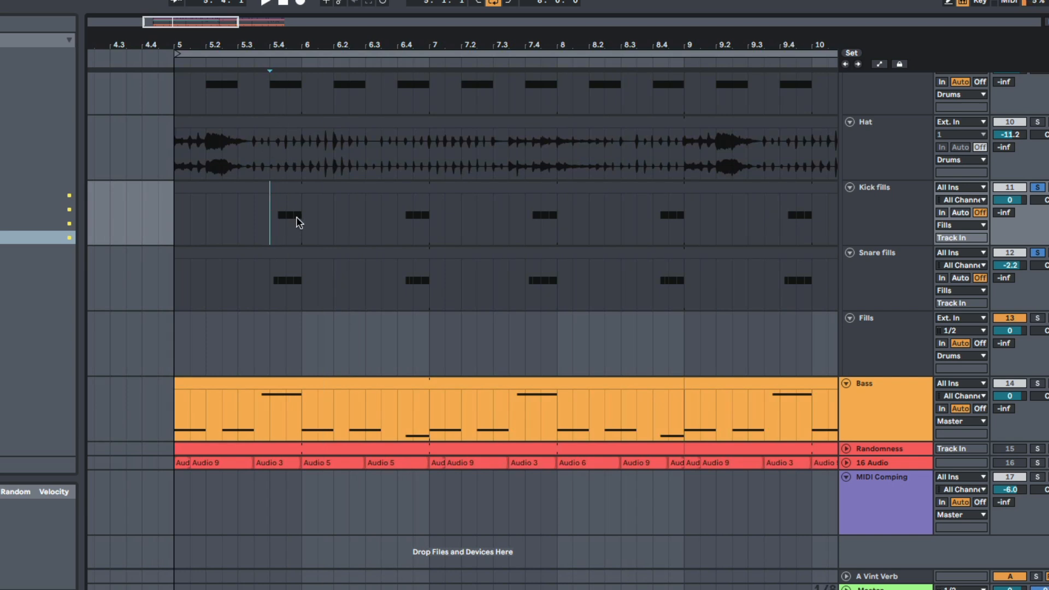
# Step: Play the soloed Kick fills and Snare fills tracks from 5.4, 6.4 and 7.4
pyautogui.press('space')
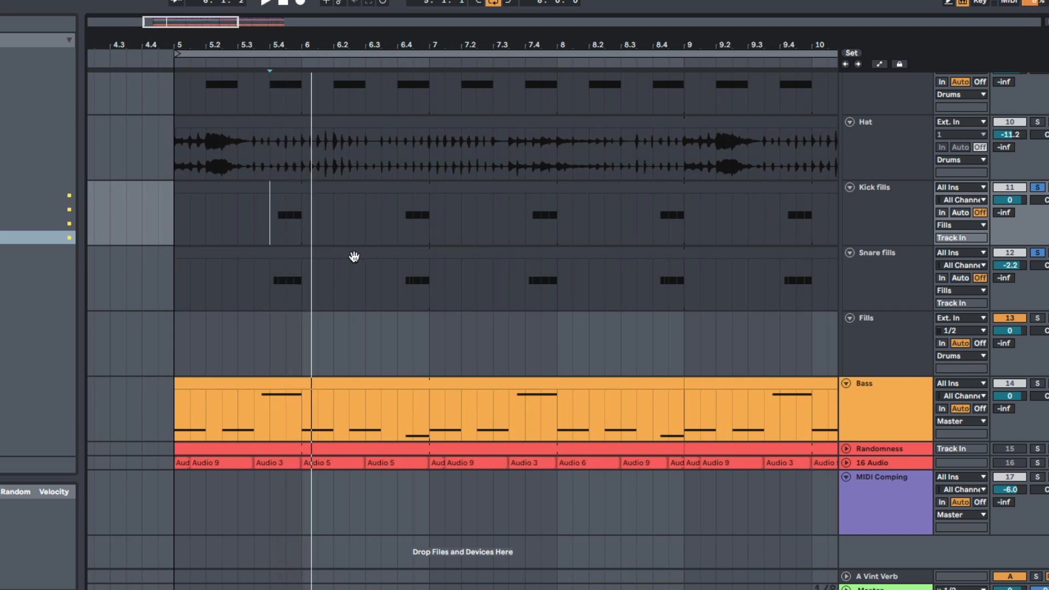
pyautogui.click(404, 230)
pyautogui.click(527, 237)
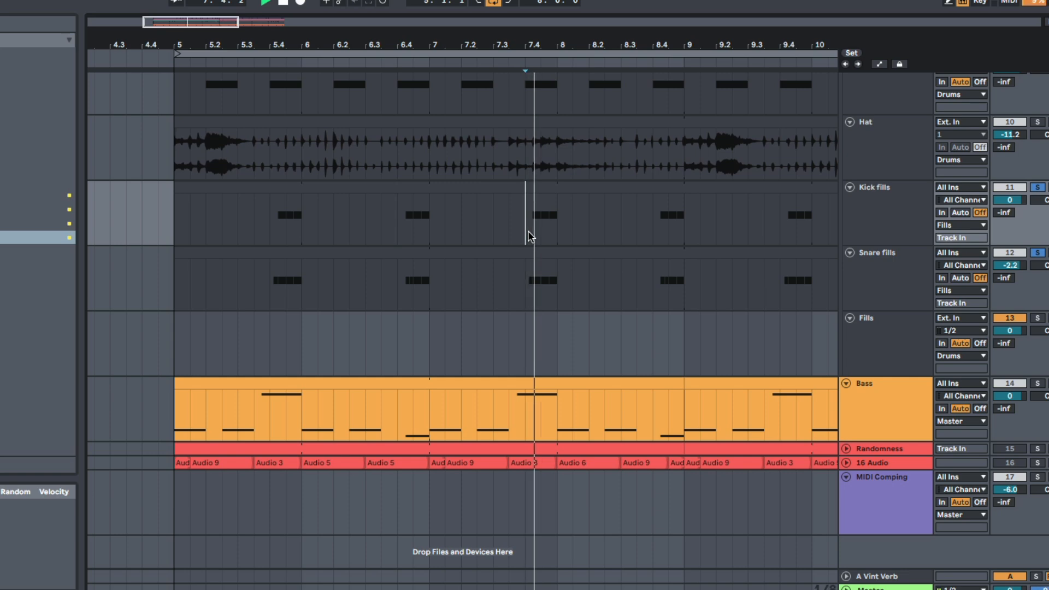
pyautogui.press('space')
pyautogui.press('space')
pyautogui.press('space')
pyautogui.scroll(4, 614, 239)
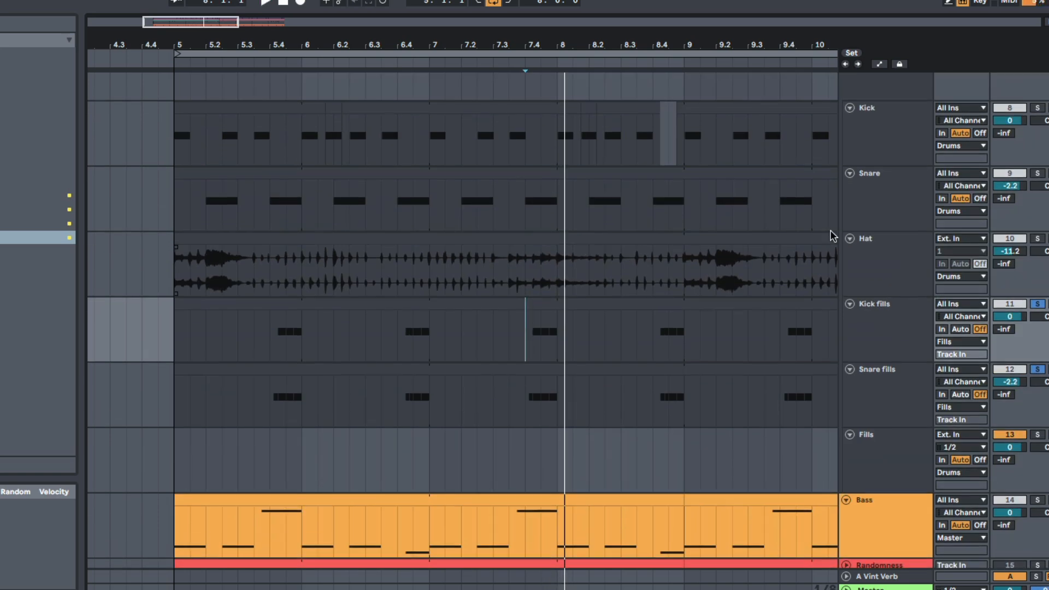
# Step: Audition the kick and snare fills together with the rest of the drums from 5.4 and 7.4
pyautogui.scroll(3, 822, 231)
pyautogui.scroll(-5, 470, 379)
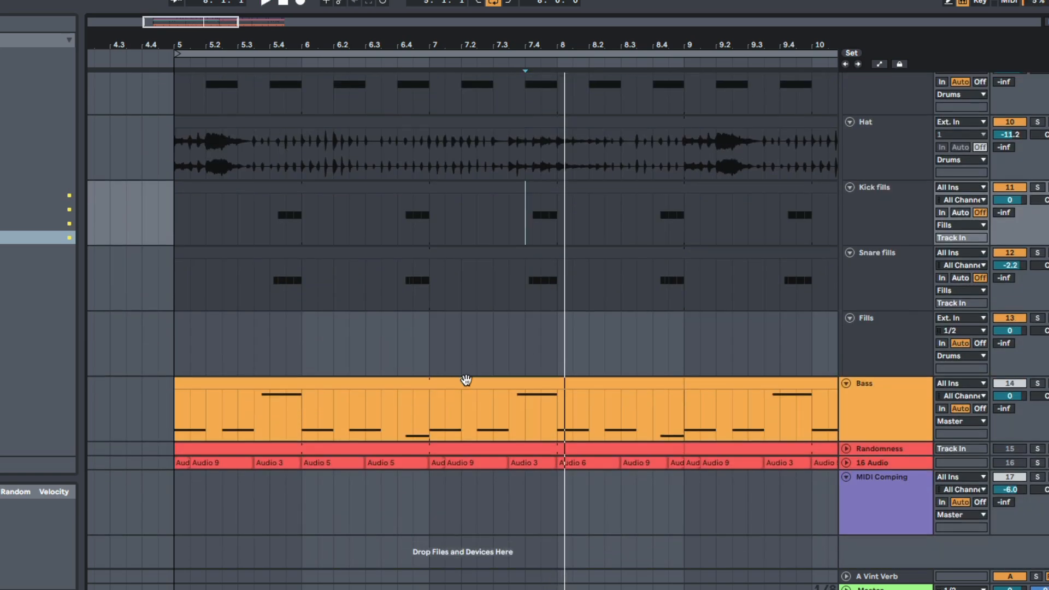
pyautogui.click(263, 291)
pyautogui.press('space')
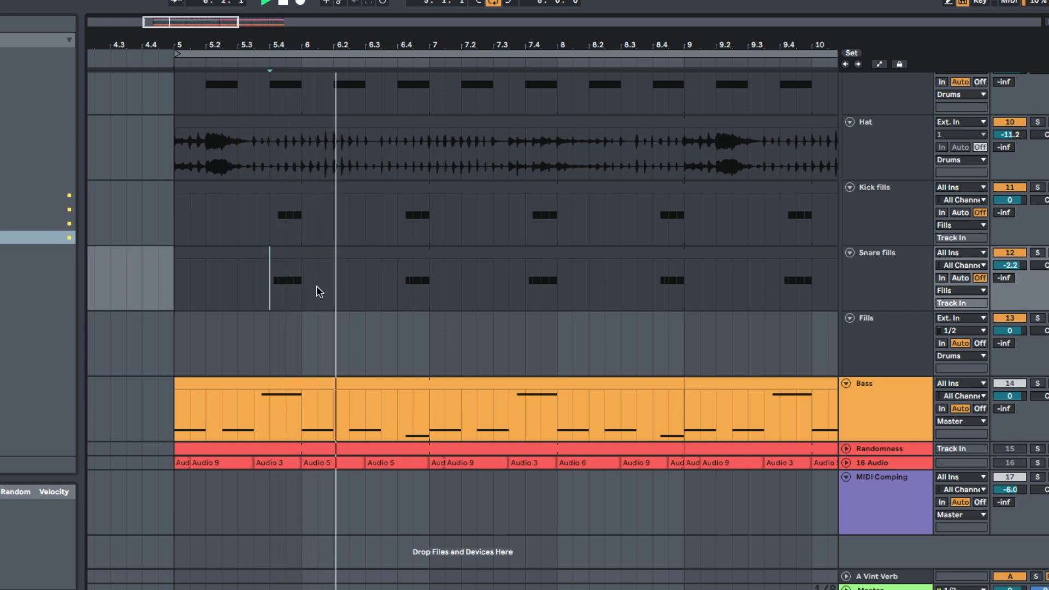
pyautogui.click(525, 279)
pyautogui.moveTo(602, 45); pyautogui.dragTo(429, 19)
pyautogui.press('space')
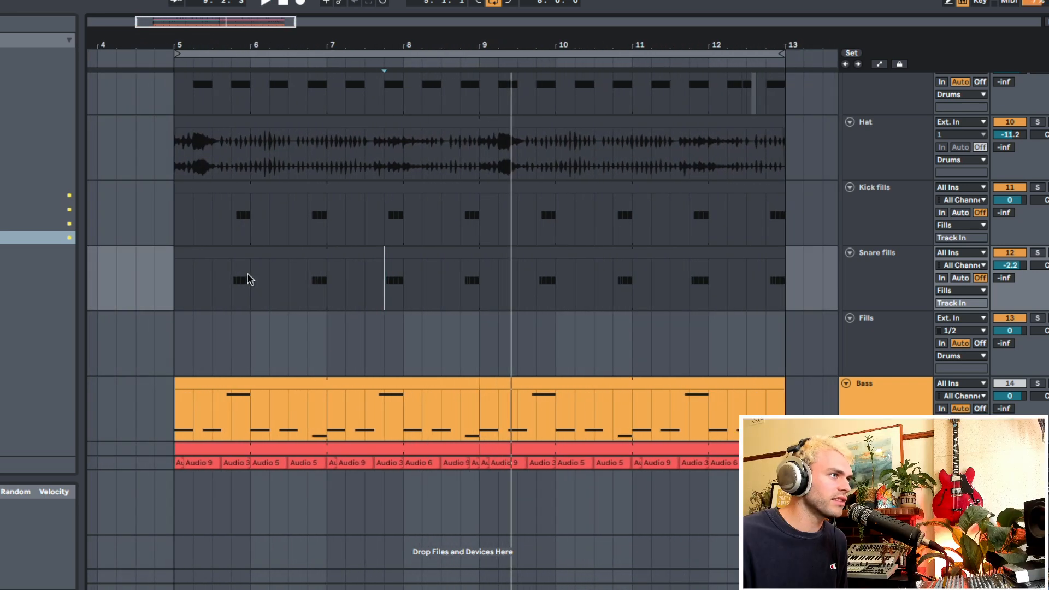
# Step: Shorten the loop to bars 5–9 and select that range on the Fills track
pyautogui.moveTo(231, 209); pyautogui.dragTo(253, 268)
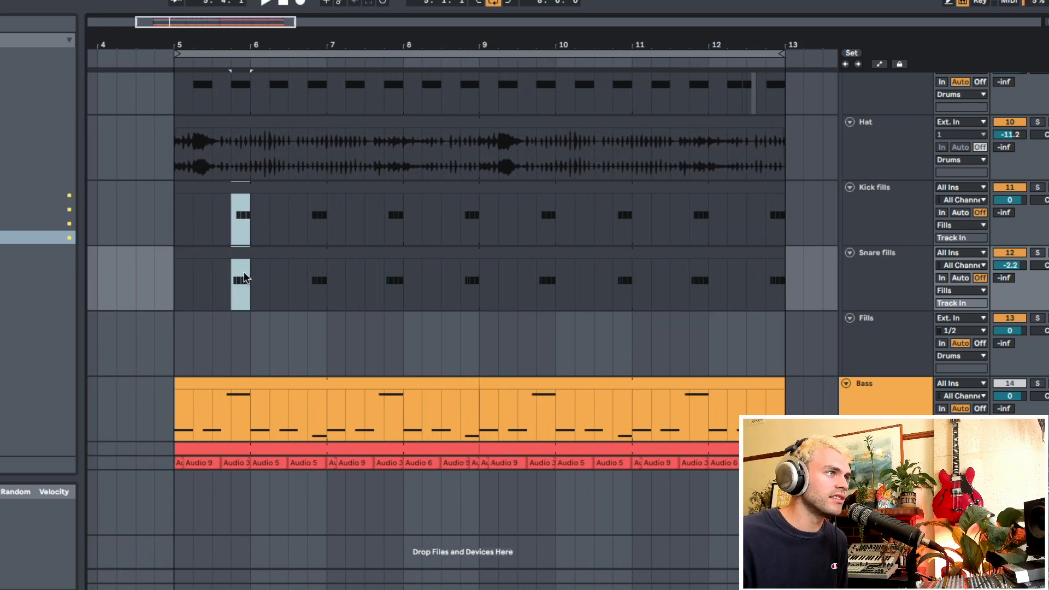
pyautogui.click(174, 216)
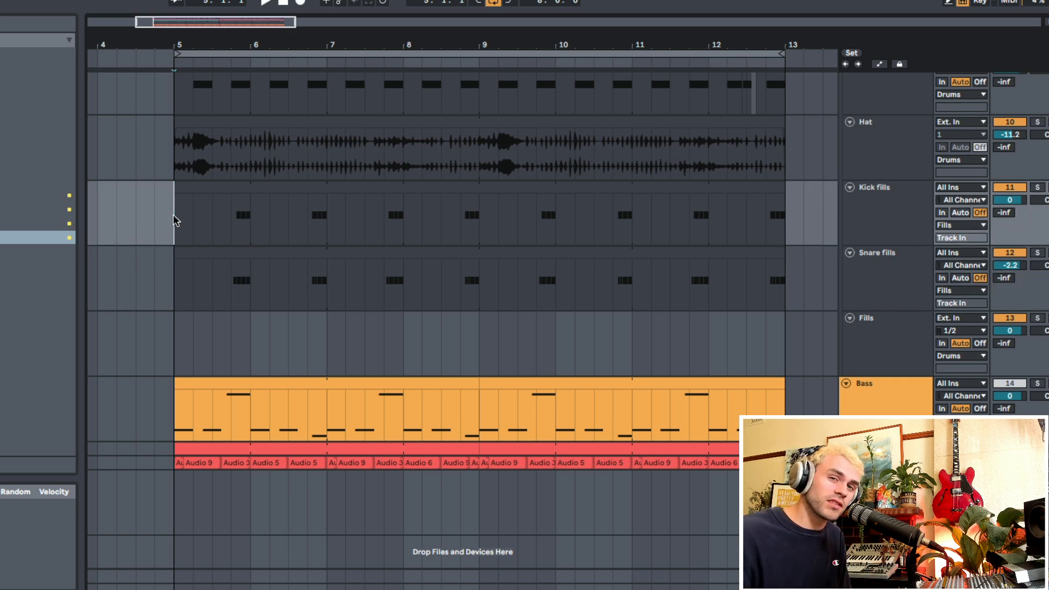
pyautogui.click(178, 333)
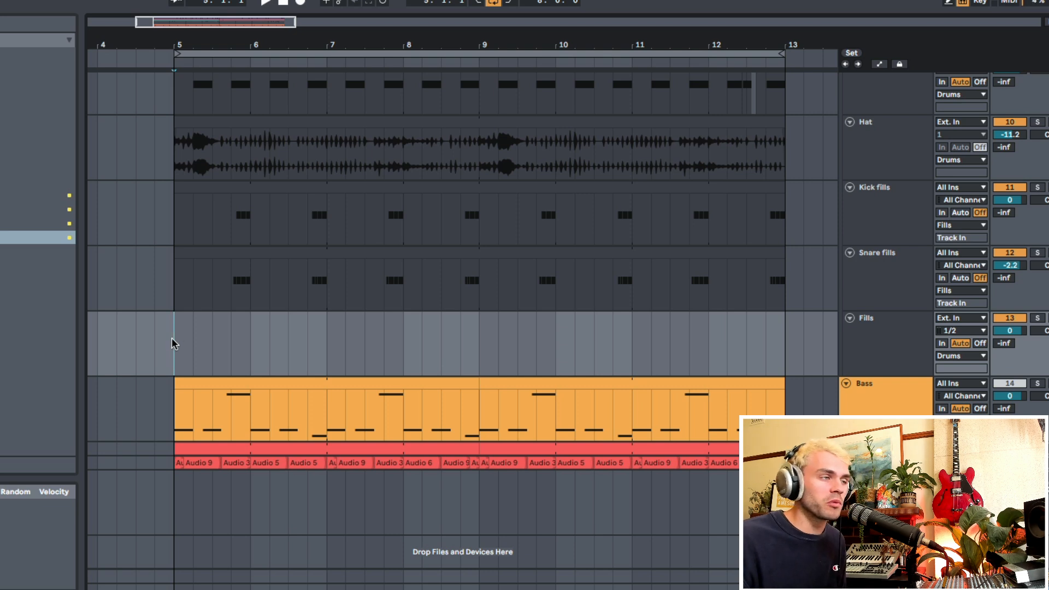
pyautogui.moveTo(781, 54); pyautogui.dragTo(468, 98)
pyautogui.click(335, 340)
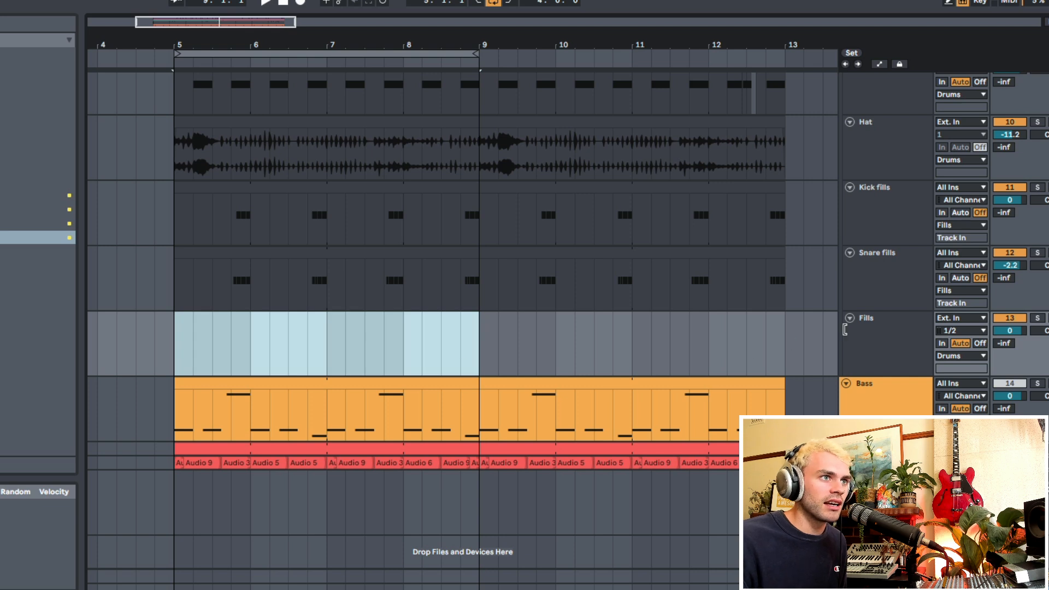
# Step: Record looped audio takes on the Fills track from bar 5 and show their take lanes
pyautogui.click(850, 331)
pyautogui.click(874, 207)
pyautogui.click(883, 277)
pyautogui.click(850, 334)
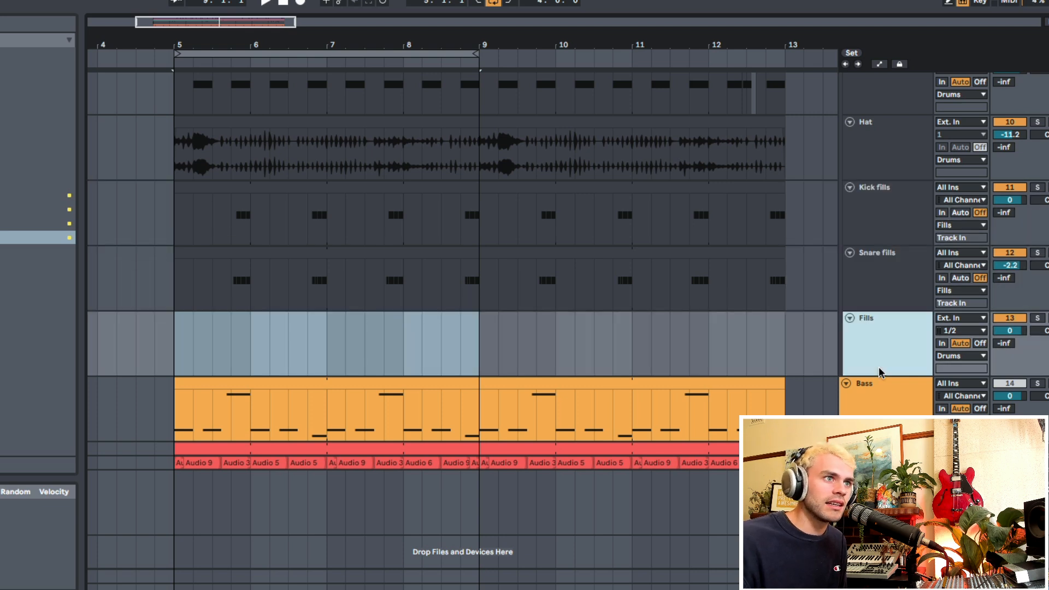
pyautogui.click(178, 339)
pyautogui.click(300, 5)
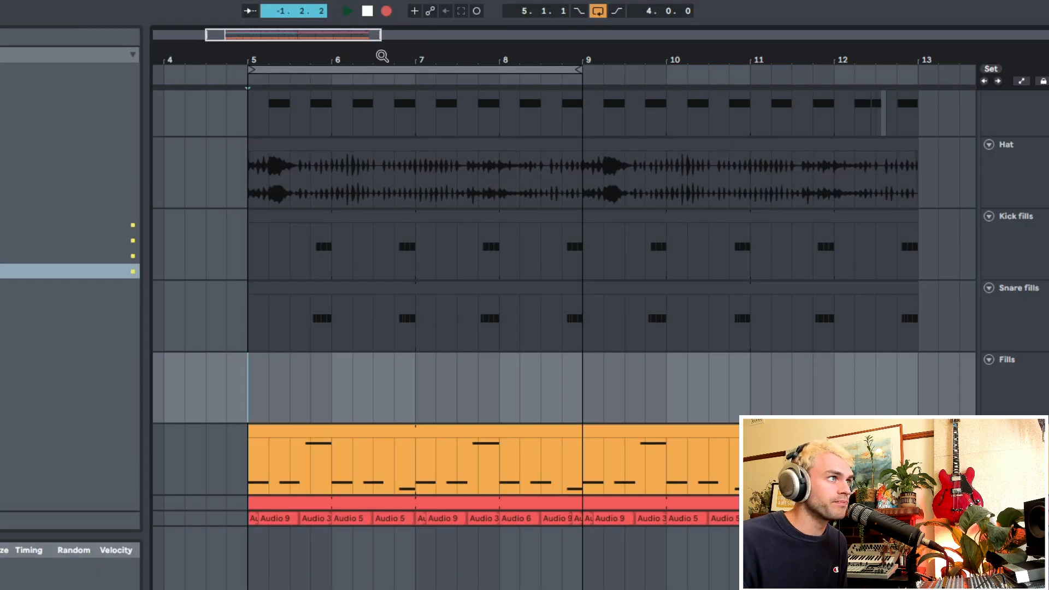
pyautogui.moveTo(382, 56); pyautogui.dragTo(382, 61)
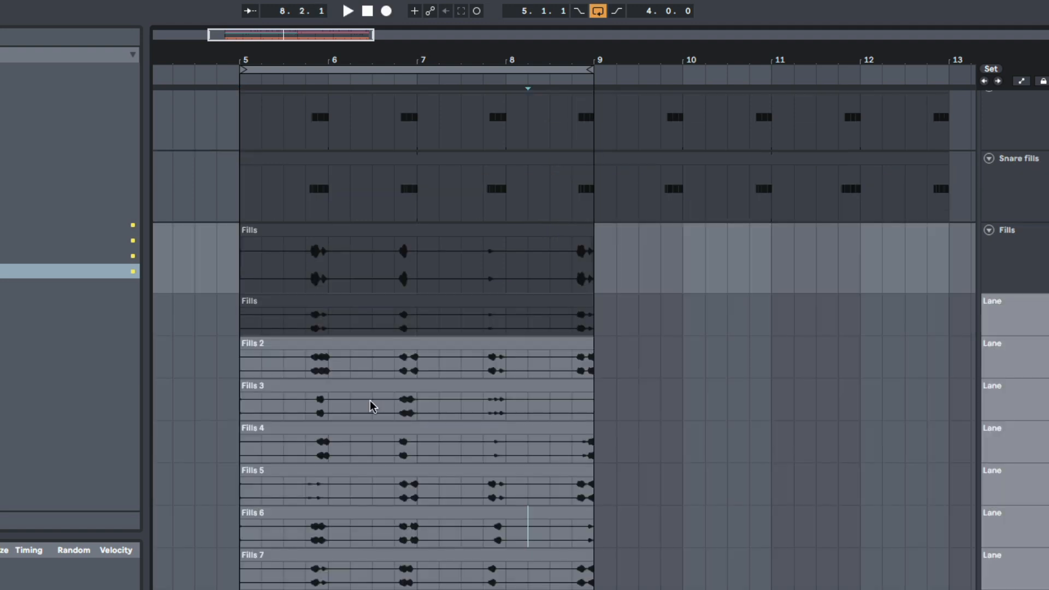
pyautogui.scroll(-2, 370, 401)
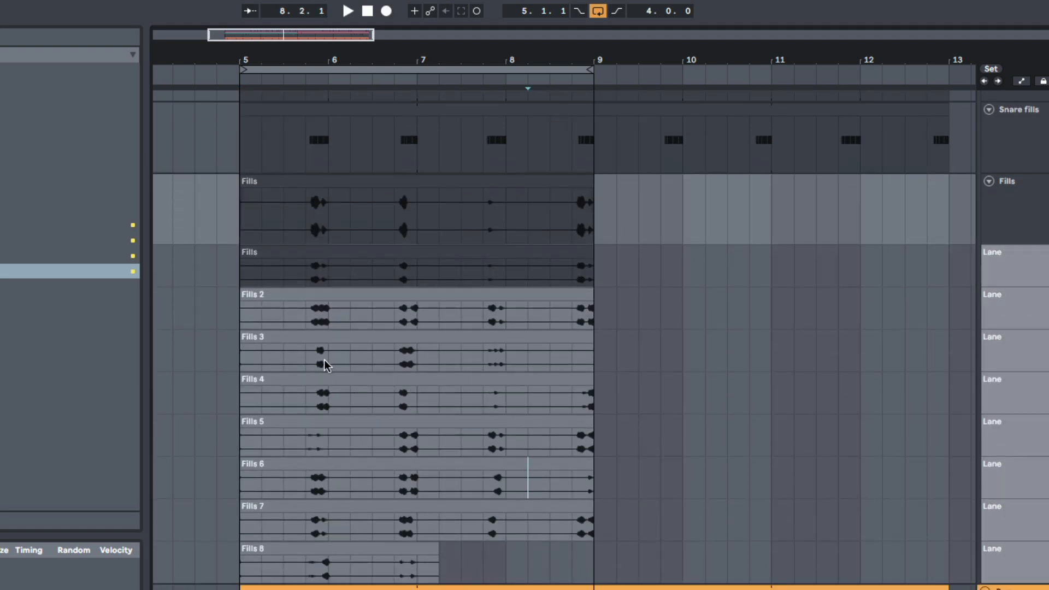
# Step: Separate the recorded Fills clip and its take lanes into four sections spaced out between bars 6 and 13
pyautogui.scroll(1, 429, 337)
pyautogui.moveTo(261, 227); pyautogui.dragTo(595, 568)
pyautogui.moveTo(386, 180); pyautogui.dragTo(754, 572)
pyautogui.moveTo(582, 175); pyautogui.dragTo(817, 477)
pyautogui.moveTo(731, 197); pyautogui.dragTo(919, 552)
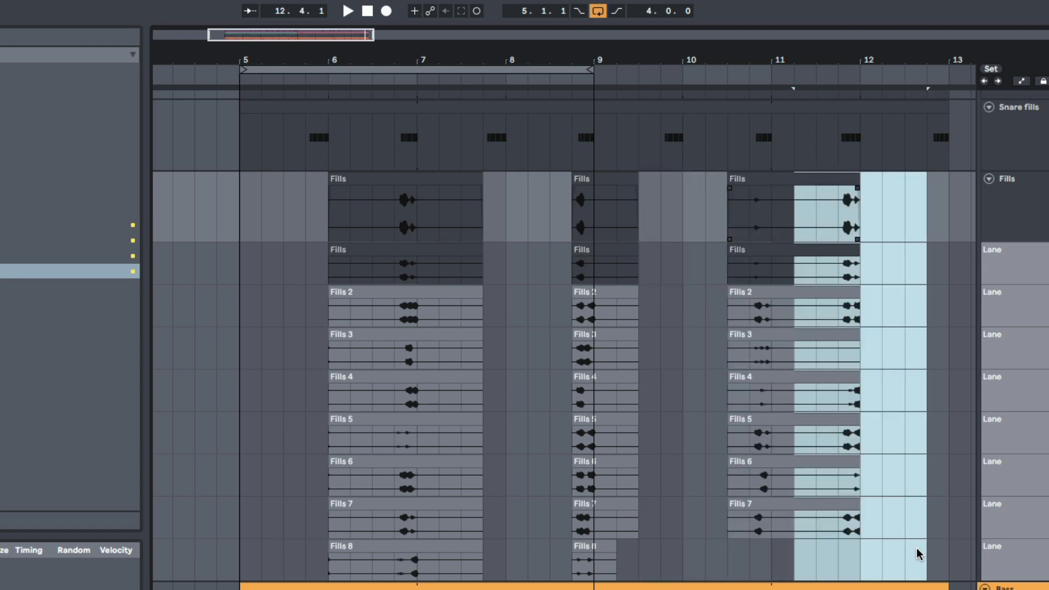
pyautogui.moveTo(825, 188); pyautogui.dragTo(914, 201)
pyautogui.scroll(3, 552, 215)
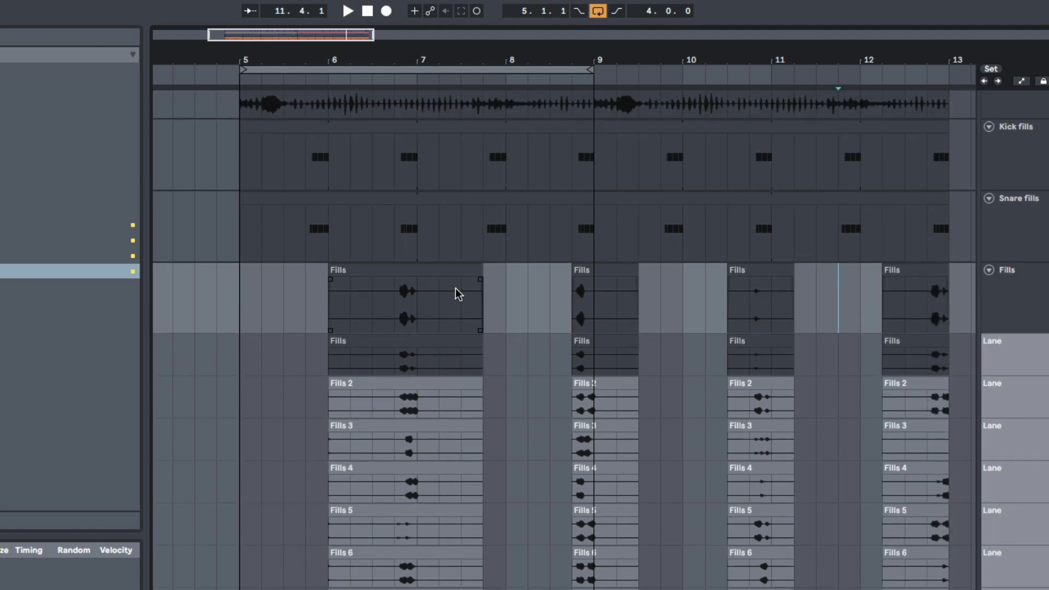
pyautogui.scroll(2, 431, 293)
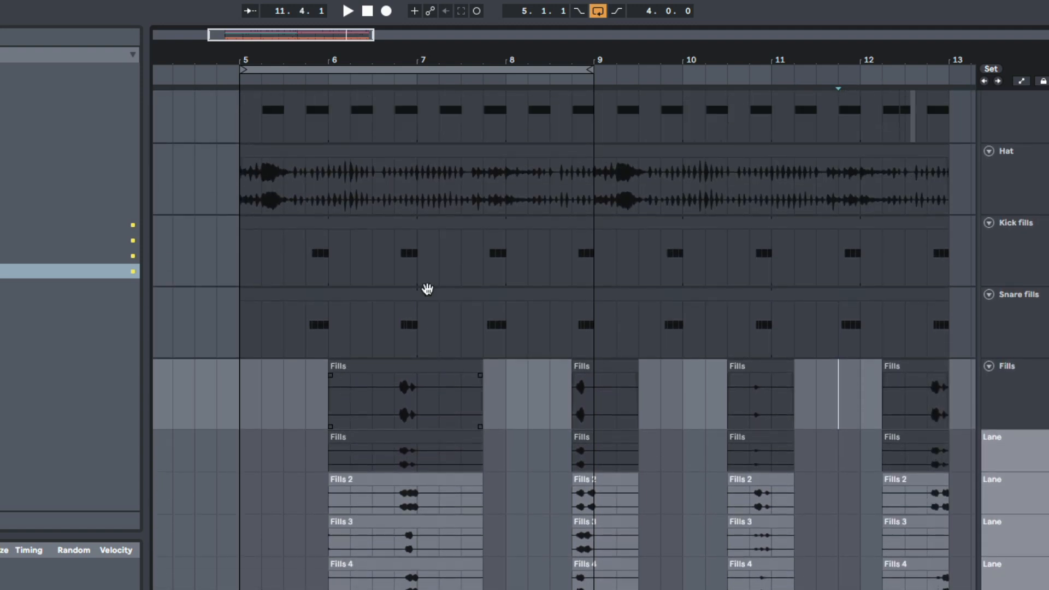
pyautogui.scroll(-3, 363, 331)
pyautogui.scroll(1, 361, 330)
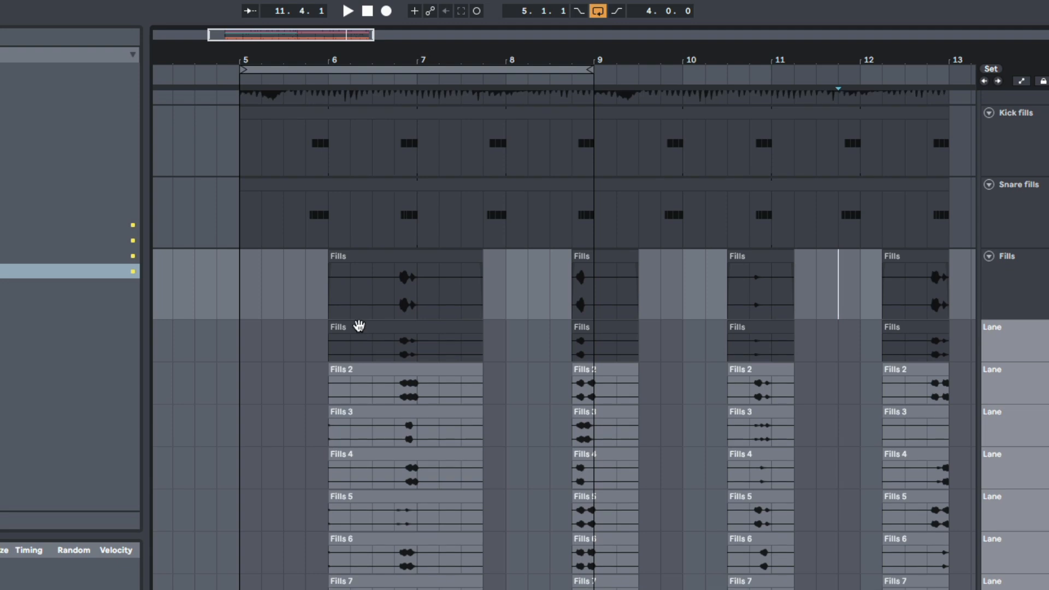
# Step: Comp the first fill section from the Fills 2 take and play it from 6.4
pyautogui.click(408, 379)
pyautogui.click(393, 294)
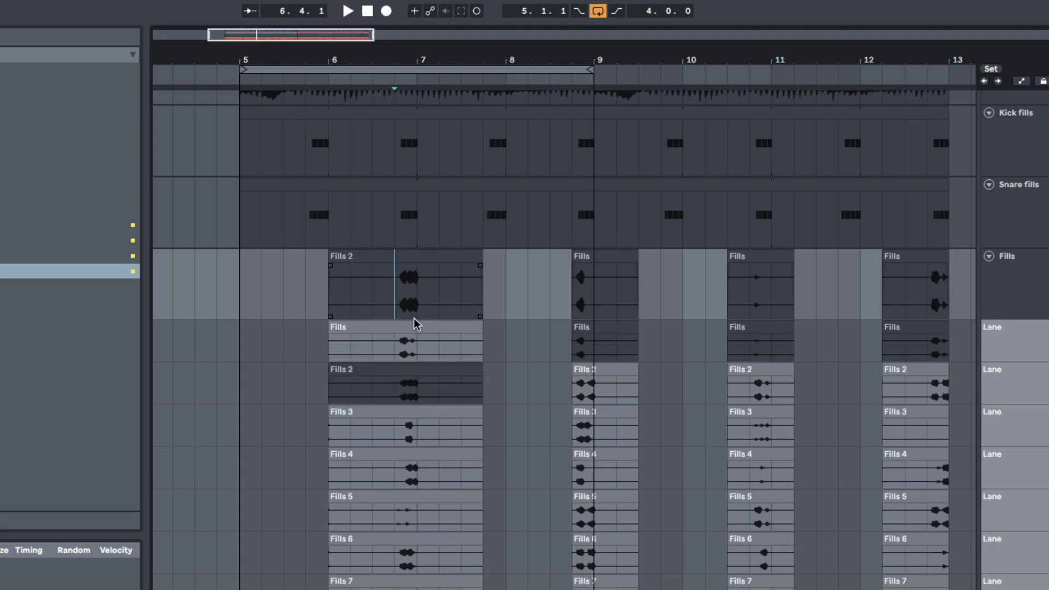
pyautogui.press('space')
pyautogui.press('space')
pyautogui.press('space')
# Step: Turn the loop off and audition takes for the second fill section at bar 8, settling on Fills 6
pyautogui.click(591, 392)
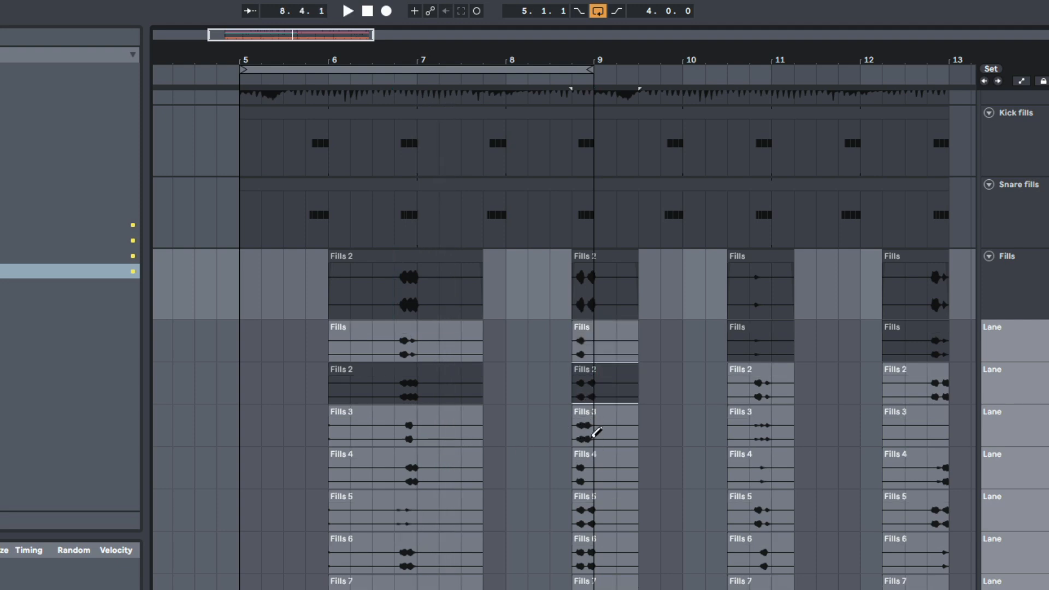
pyautogui.click(599, 469)
pyautogui.hotkey('ctrl', 'l')
pyautogui.press('space')
pyautogui.click(587, 511)
pyautogui.scroll(-3, 595, 492)
pyautogui.click(602, 409)
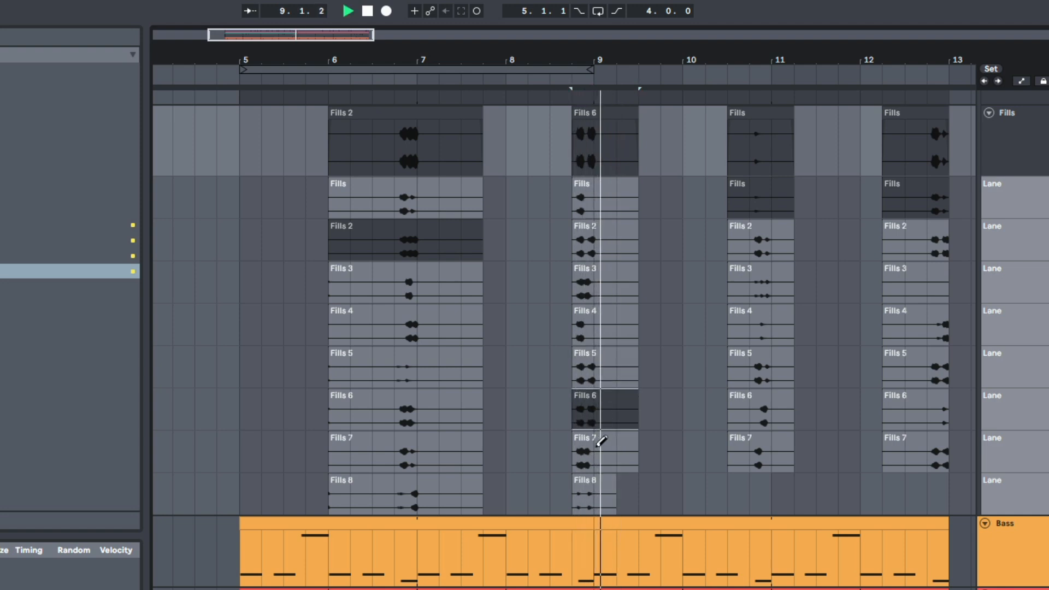
# Step: Try the Fills 2 take for the third fill section before bar 11 and replace it with Fills 3
pyautogui.scroll(2, 710, 382)
pyautogui.click(778, 295)
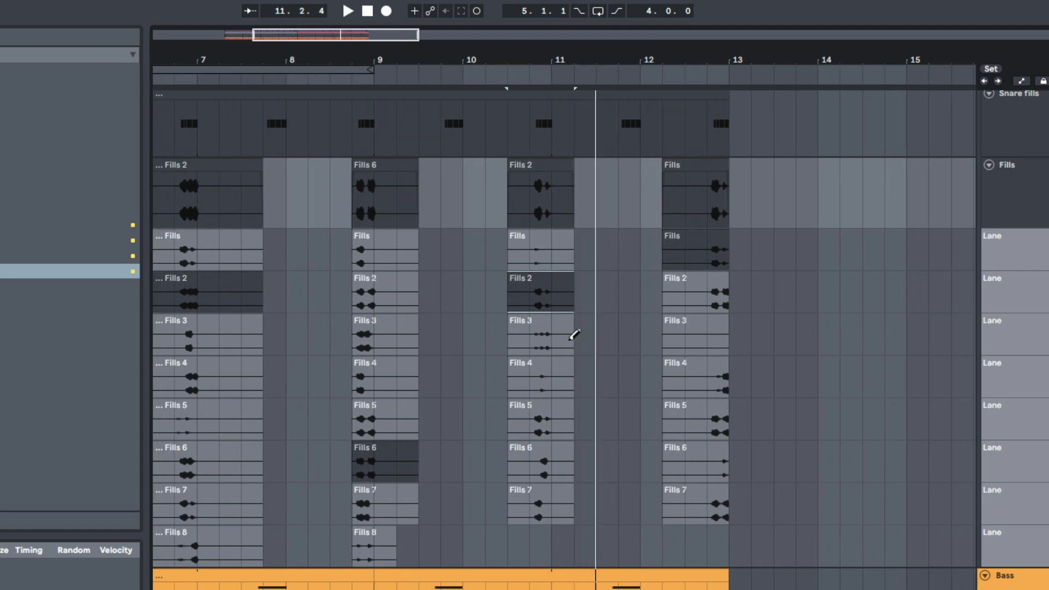
pyautogui.click(562, 334)
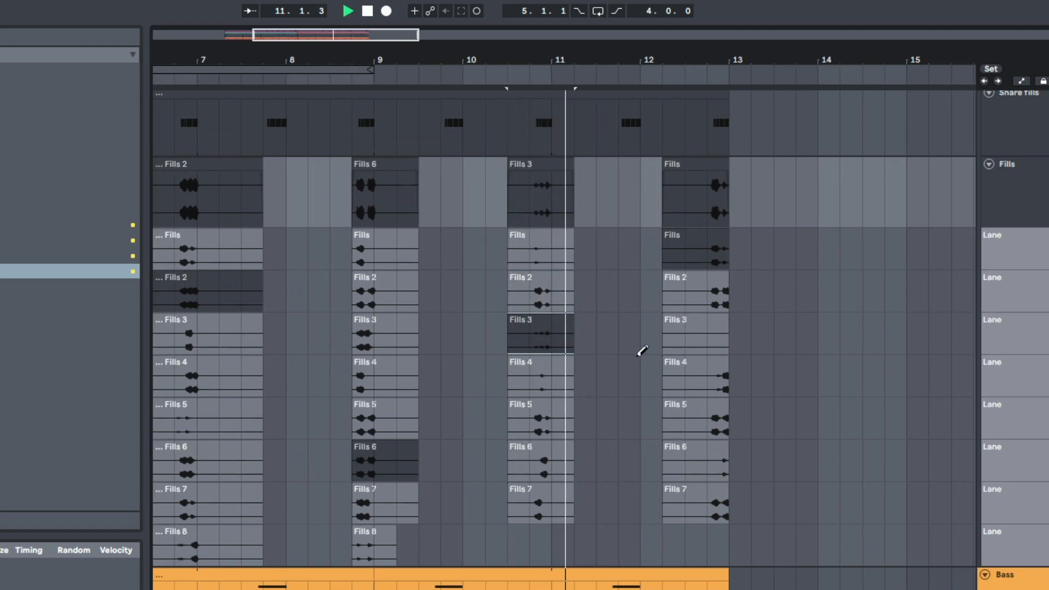
# Step: Audition Fills 5 and Fills 7 for the last fill section, settle on Fills 4, and extend the loop to bars 5–13
pyautogui.click(721, 424)
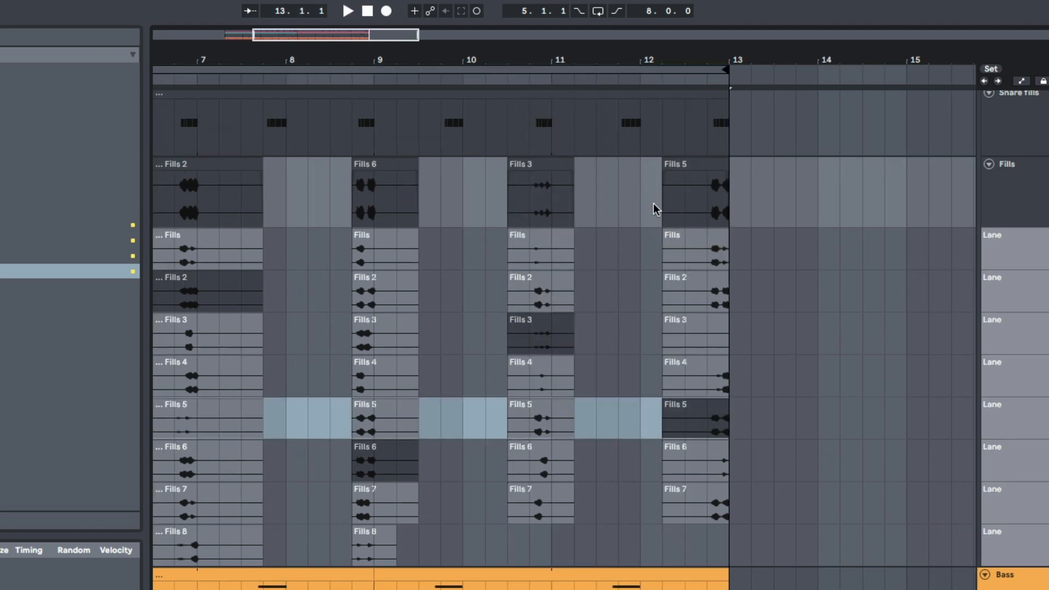
pyautogui.click(659, 209)
pyautogui.press('space')
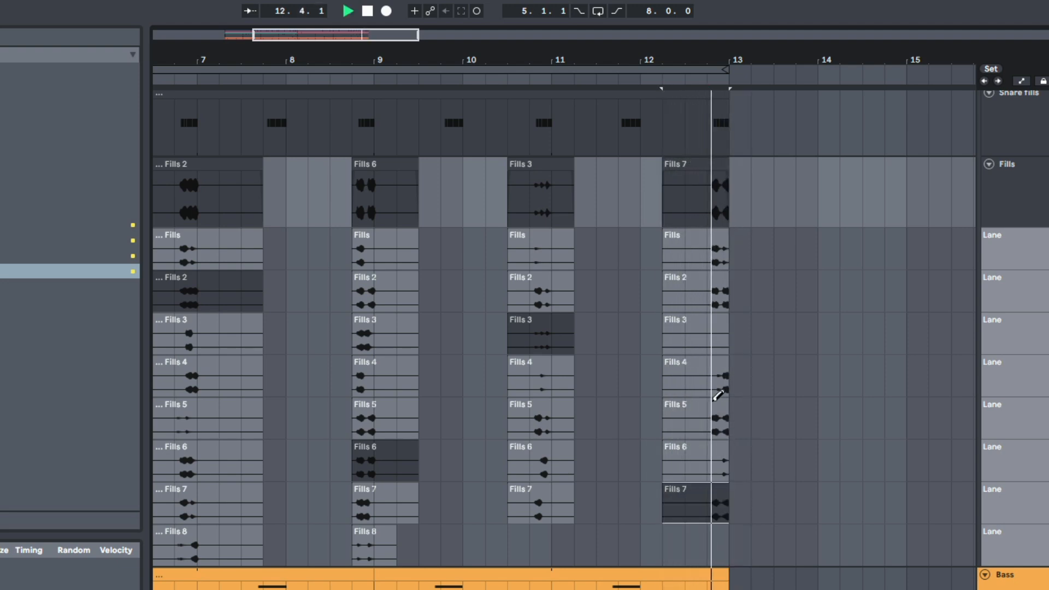
pyautogui.click(705, 382)
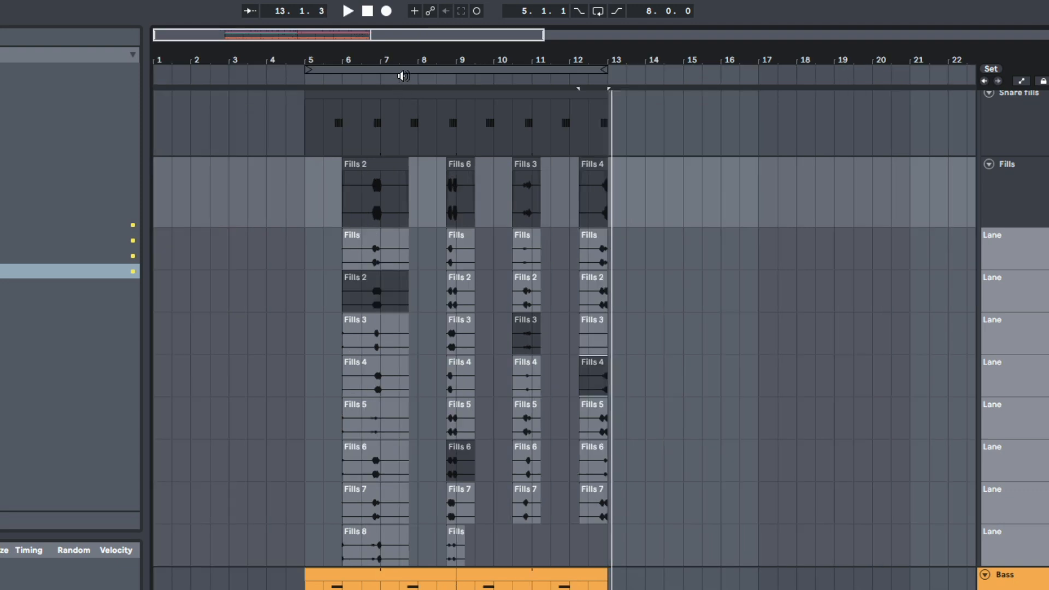
# Step: Turn the loop back on and play the comped fills with the drums
pyautogui.rightClick(405, 73)
pyautogui.click(424, 82)
pyautogui.press('space')
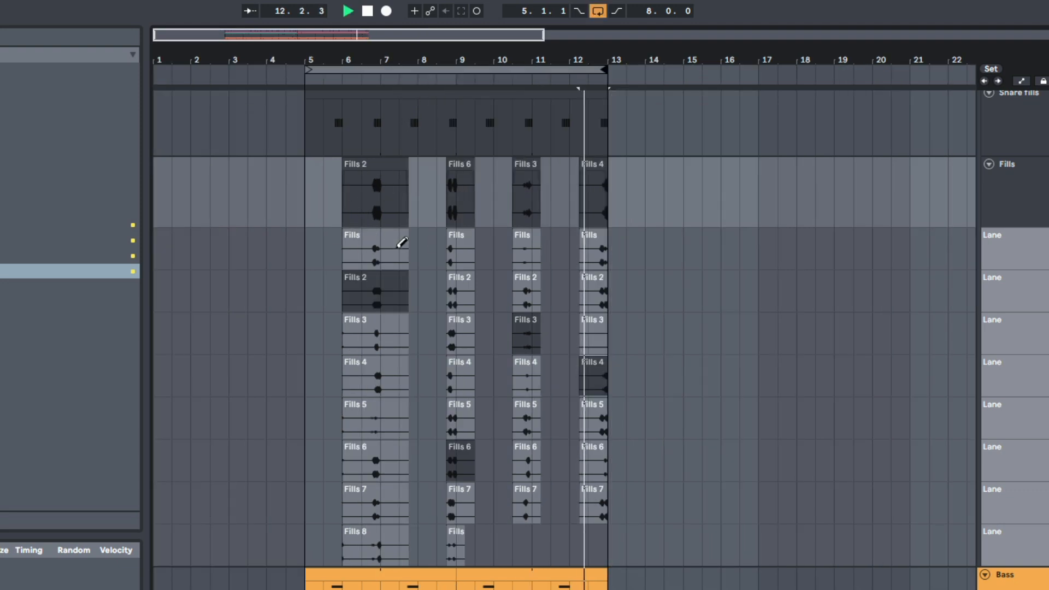
pyautogui.scroll(-1, 576, 334)
pyautogui.scroll(3, 484, 313)
pyautogui.press('space')
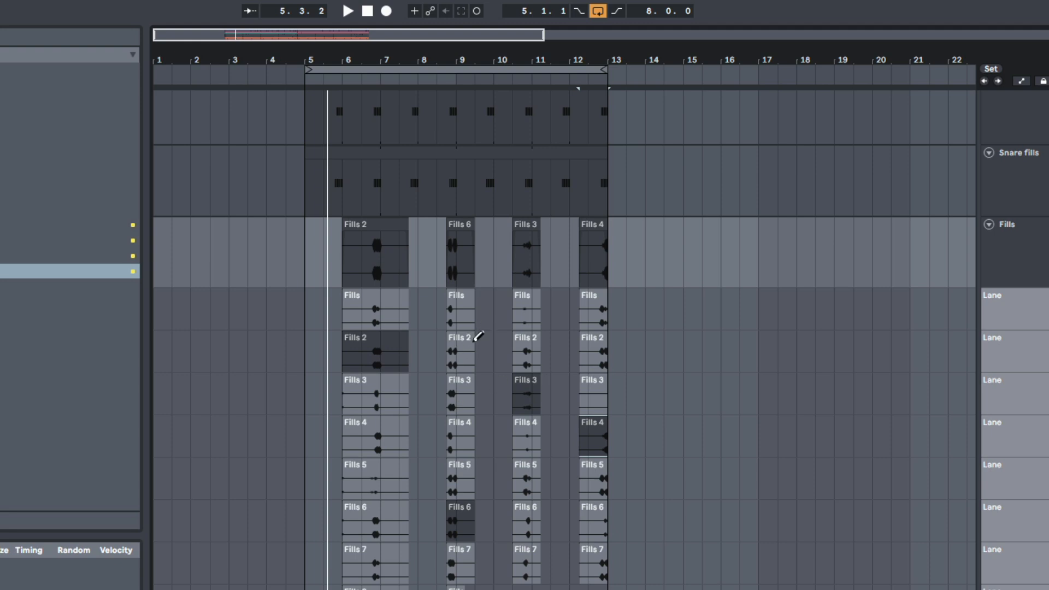
# Step: Turn off draw mode and duplicate bars 5–13 of the drum tracks and fill take lanes to bar 13
pyautogui.press('b')
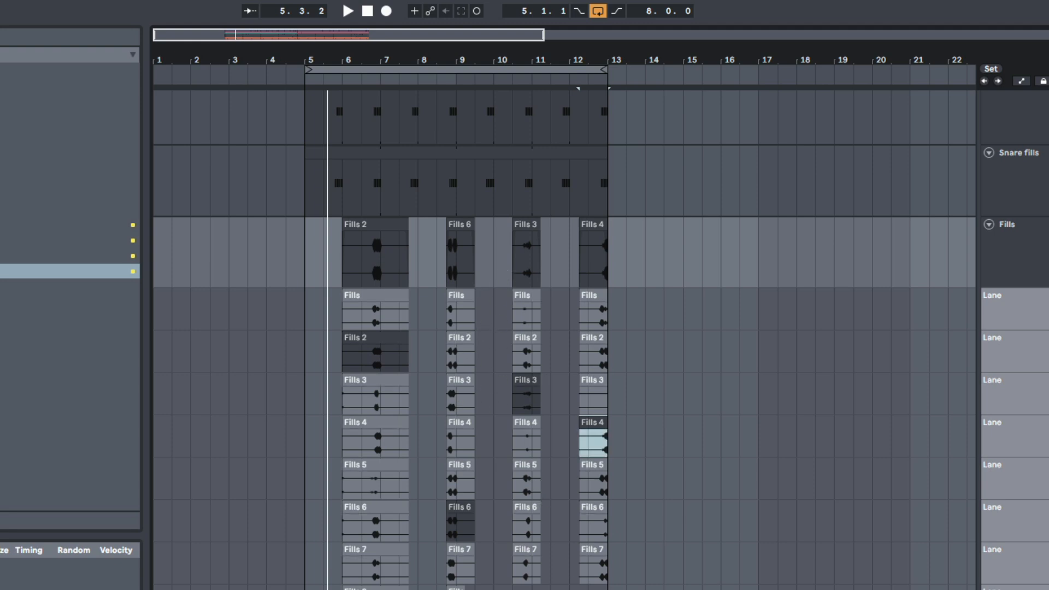
pyautogui.scroll(6, 334, 299)
pyautogui.keyDown('shift'); pyautogui.click(302, 288); pyautogui.keyUp('shift')
pyautogui.scroll(-10, 417, 375)
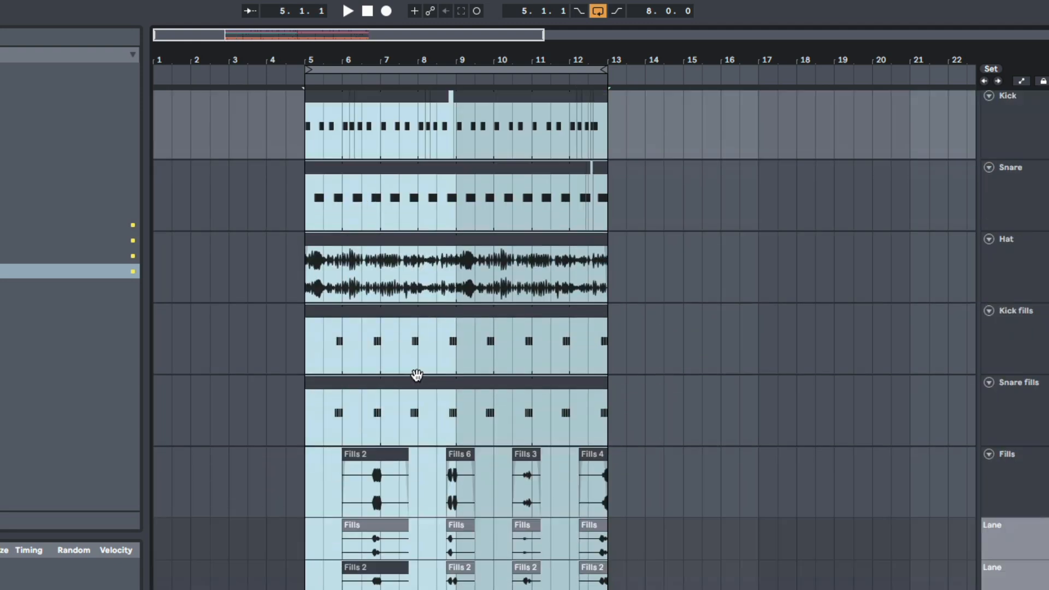
pyautogui.press('super+d')
pyautogui.scroll(5, 419, 415)
pyautogui.scroll(-2, 734, 487)
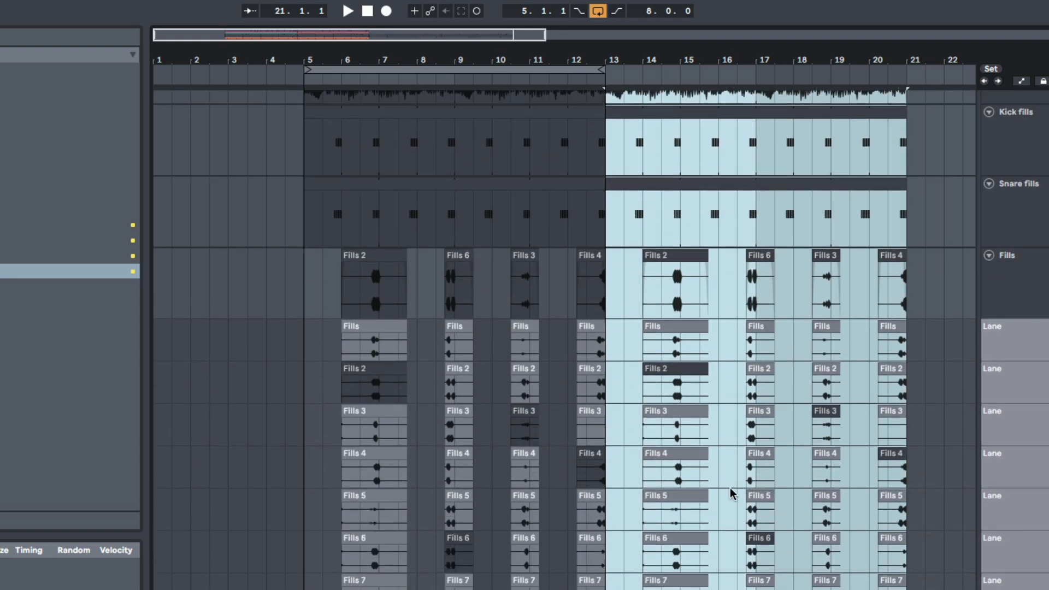
# Step: Re-comp the duplicated fills with Fills 3 for the second section, Fills 2 for the third and Fills 6 for the first
pyautogui.click(735, 492)
pyautogui.press('b')
pyautogui.click(756, 461)
pyautogui.click(754, 435)
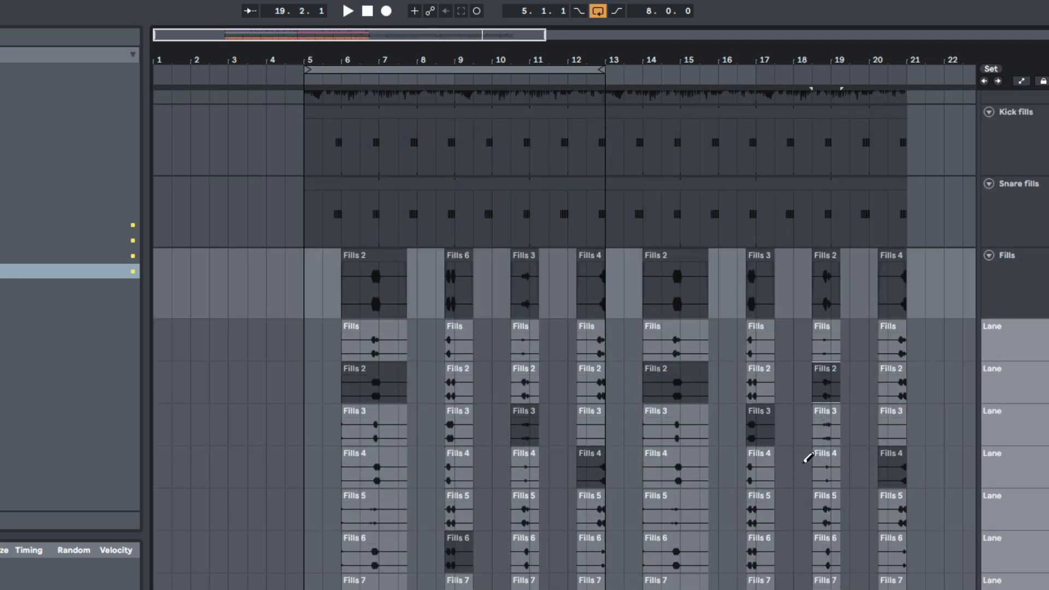
pyautogui.click(678, 537)
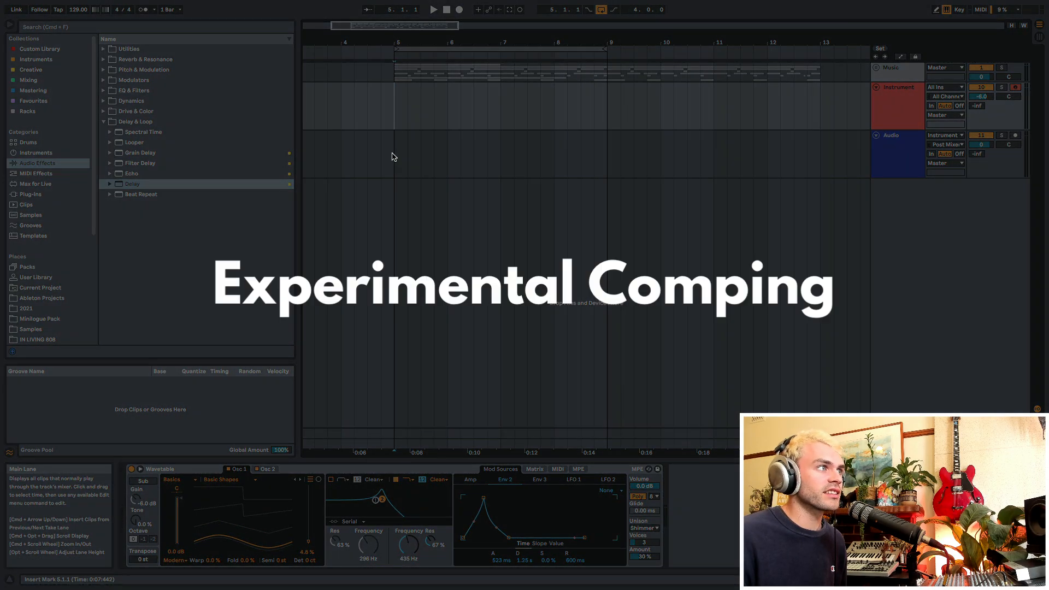
# Step: Select bars 5–9 on the Audio track and set the Instrument track's monitoring to In
pyautogui.moveTo(395, 157); pyautogui.dragTo(616, 159)
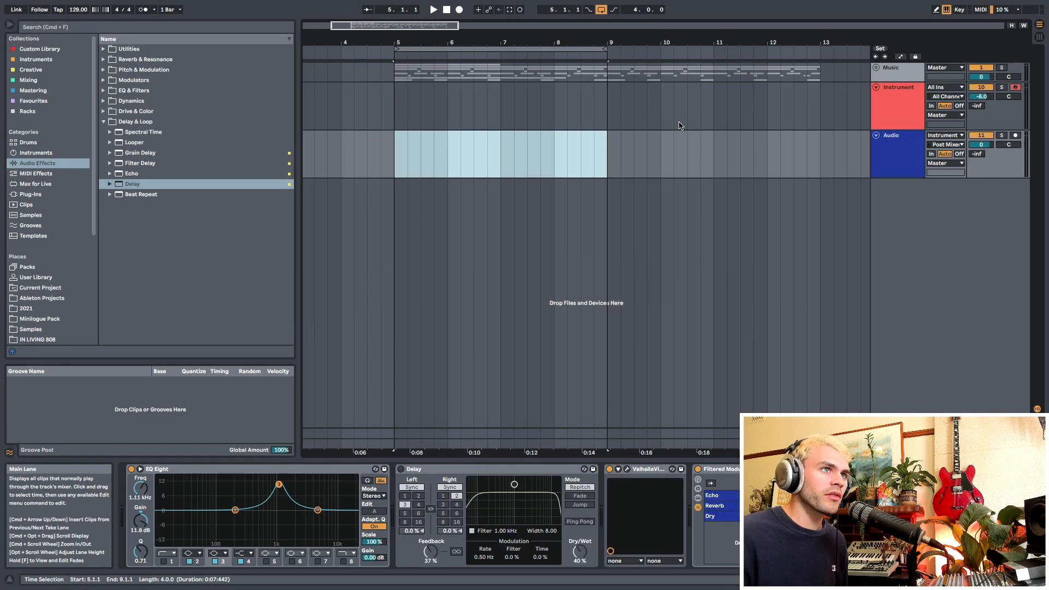
pyautogui.click(890, 100)
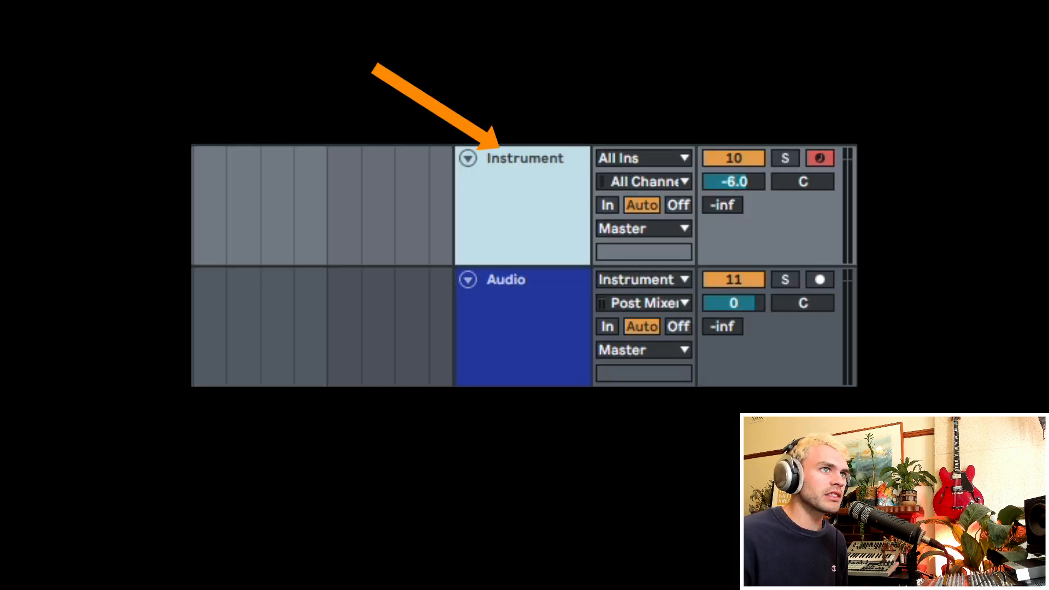
pyautogui.click(607, 204)
# Step: Arm the Audio track for recording and set its monitoring to Off
pyautogui.click(567, 273)
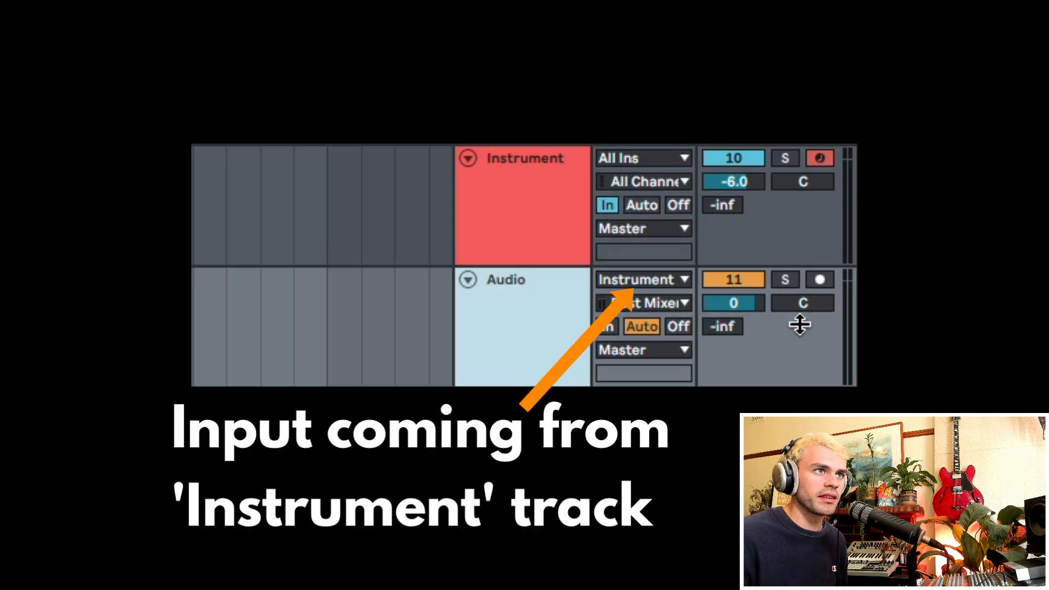
pyautogui.click(820, 280)
pyautogui.click(508, 212)
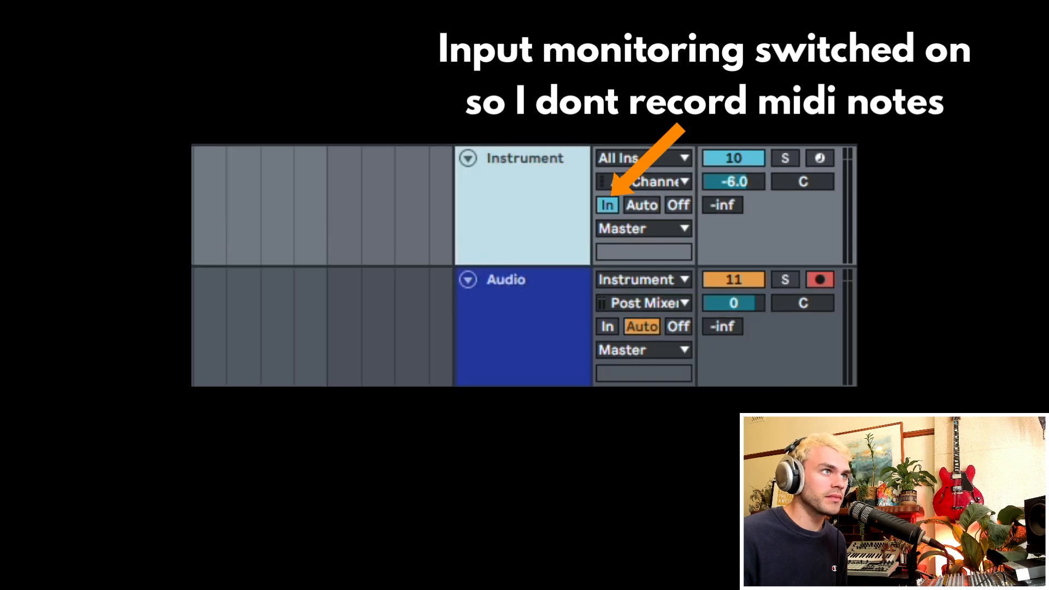
pyautogui.click(678, 326)
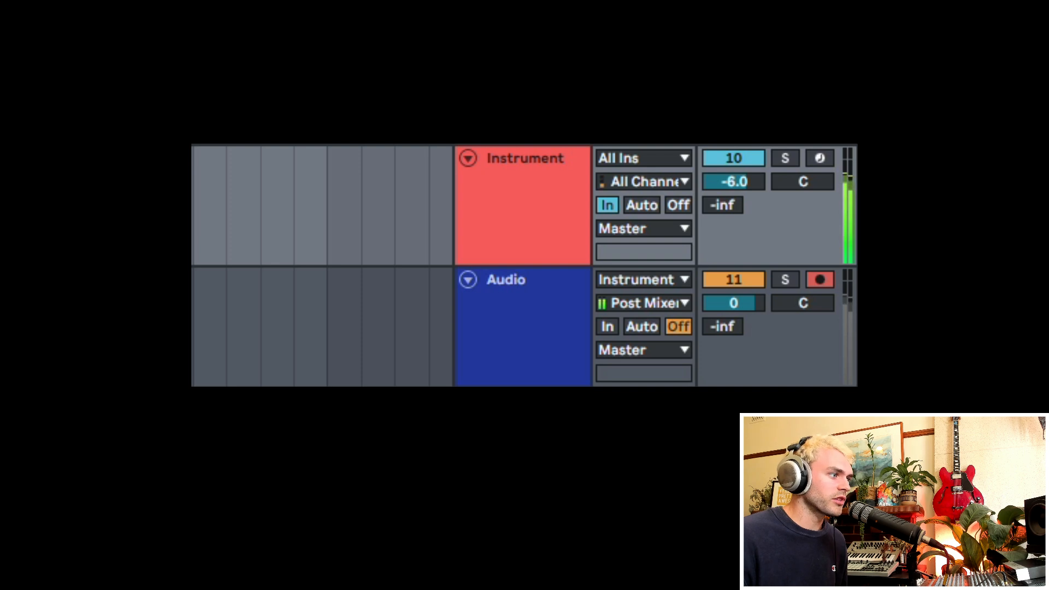
pyautogui.click(519, 333)
pyautogui.click(539, 181)
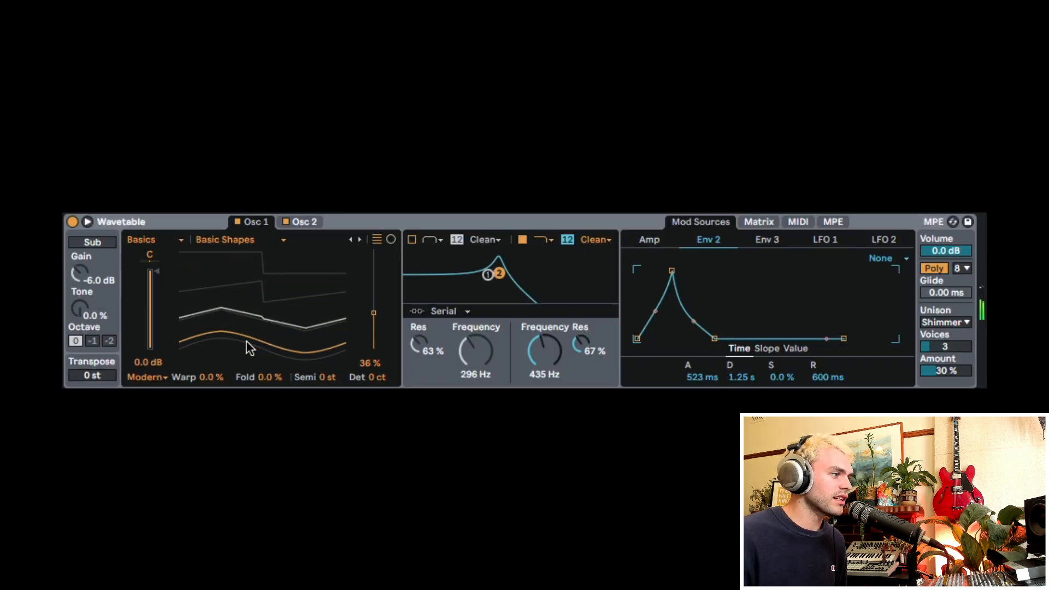
# Step: Set Wavetable's Osc 1 position to 8.6% and its Warp to -11%, and show the modulation matrix
pyautogui.moveTo(249, 347); pyautogui.dragTo(249, 371)
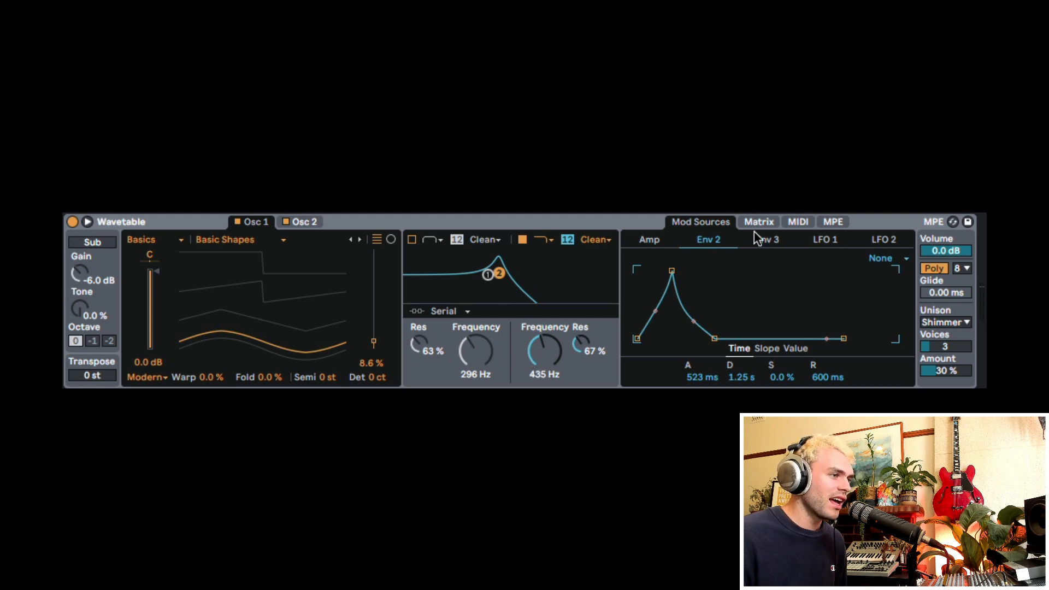
pyautogui.click(776, 223)
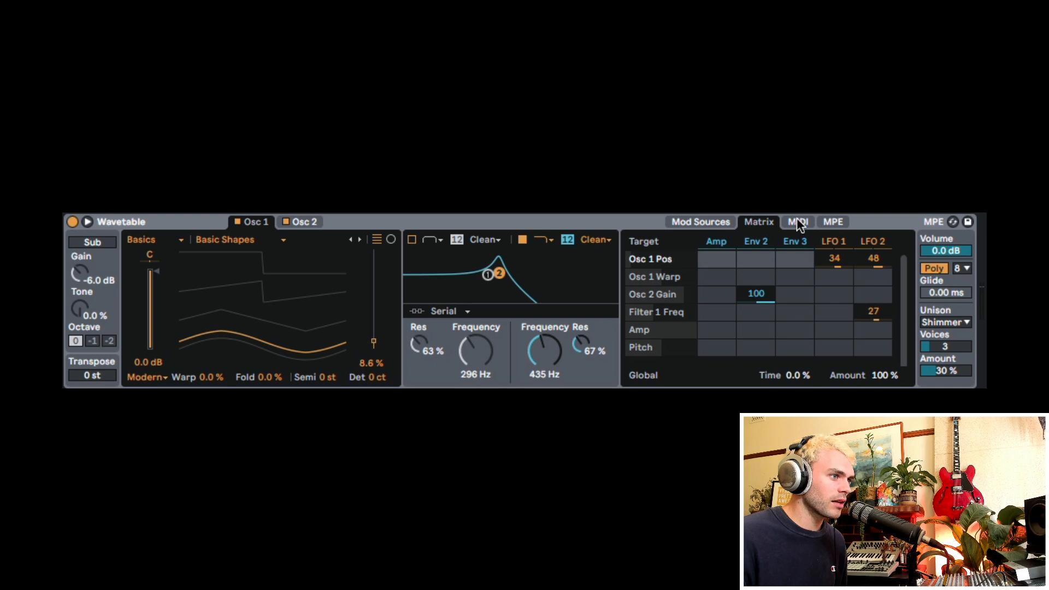
pyautogui.click(797, 221)
pyautogui.click(759, 222)
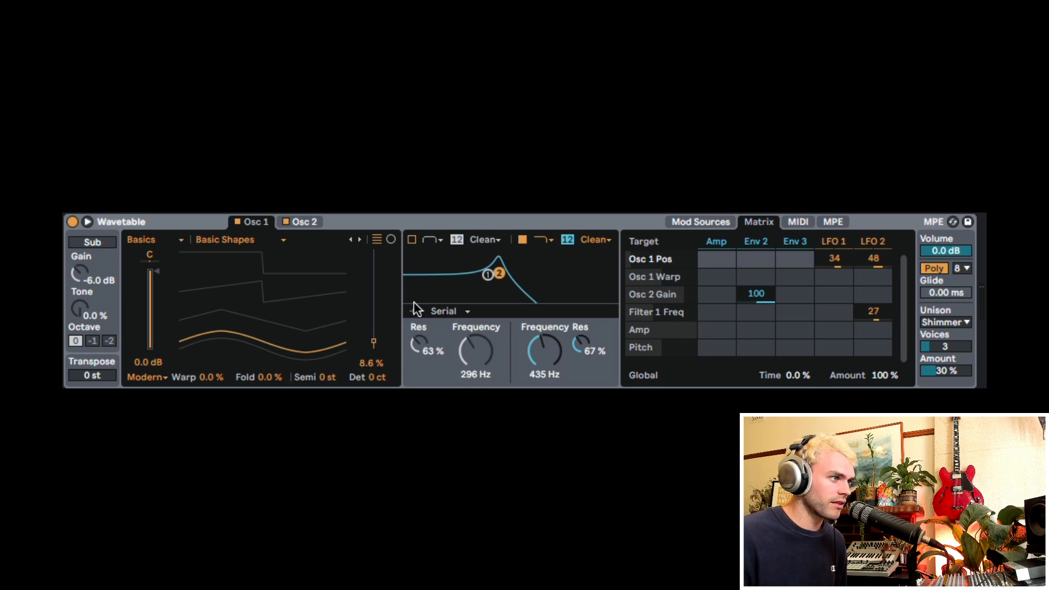
pyautogui.moveTo(209, 376); pyautogui.dragTo(208, 325)
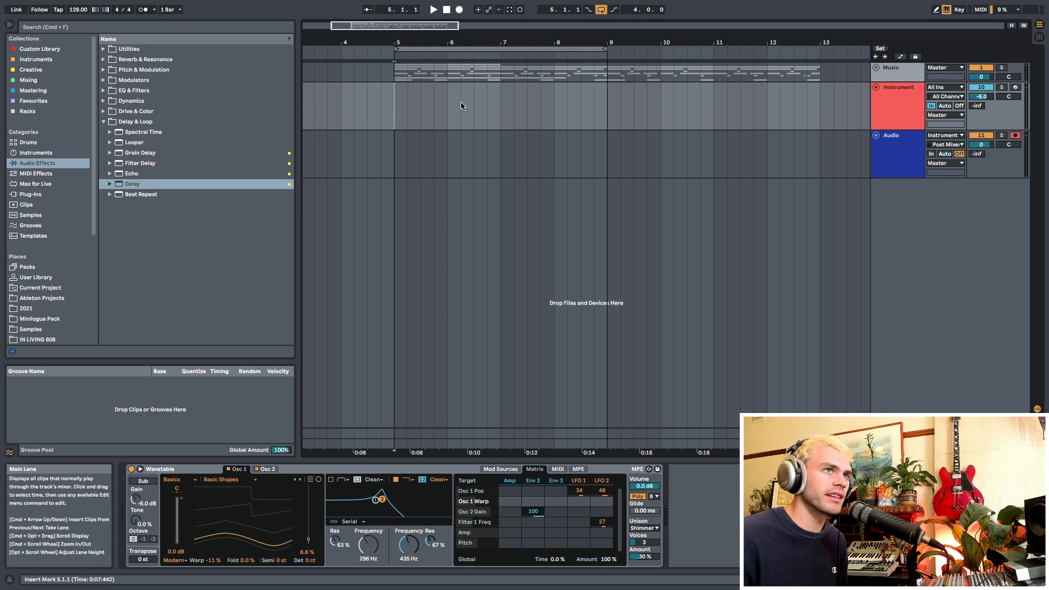
# Step: Record looped takes of the synth onto the Audio track while varying Wavetable's oscillator position, second filter frequency and transpose
pyautogui.press('space')
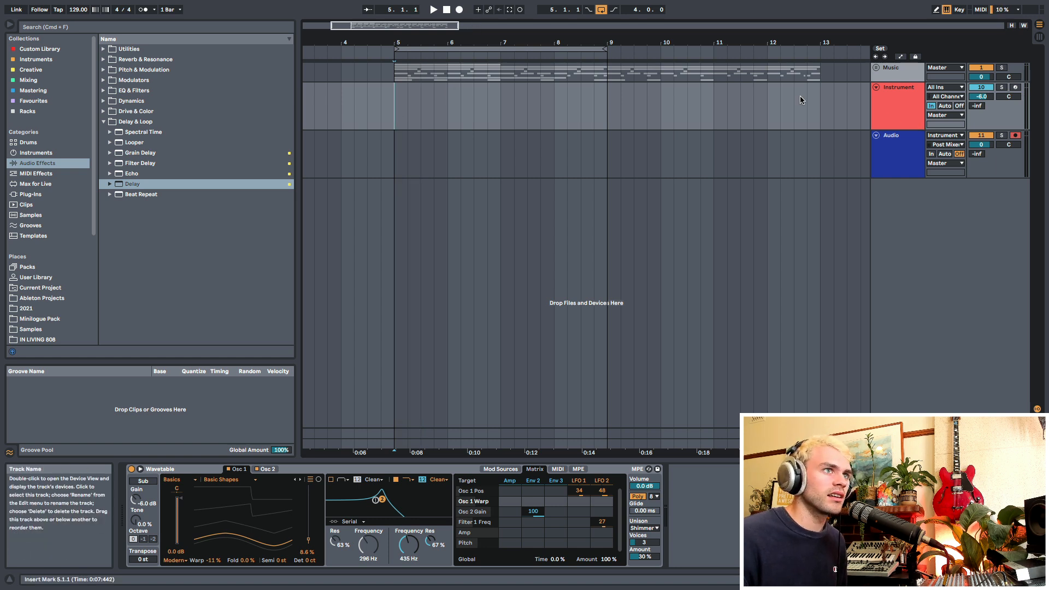
pyautogui.click(459, 9)
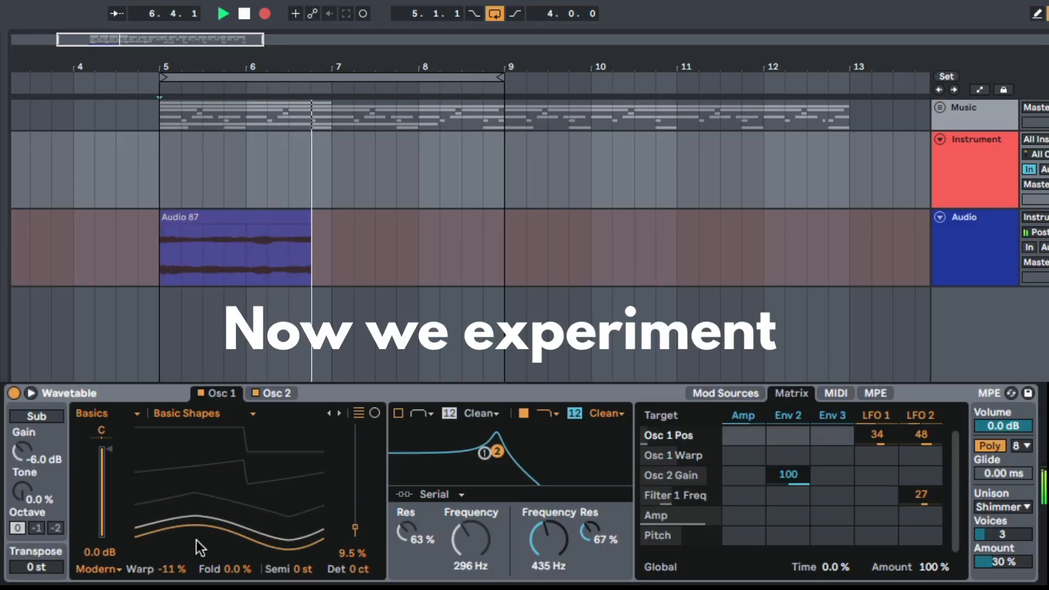
pyautogui.moveTo(296, 531); pyautogui.dragTo(296, 517)
pyautogui.click(548, 539)
pyautogui.moveTo(548, 539)
pyautogui.mouseDown()
pyautogui.moveTo(548, 524)
pyautogui.moveTo(548, 564)
pyautogui.moveTo(549, 521)
pyautogui.moveTo(549, 547)
pyautogui.mouseUp()
pyautogui.moveTo(34, 570)
pyautogui.mouseDown()
pyautogui.moveTo(35, 554)
pyautogui.moveTo(34, 579)
pyautogui.moveTo(38, 558)
pyautogui.mouseUp()
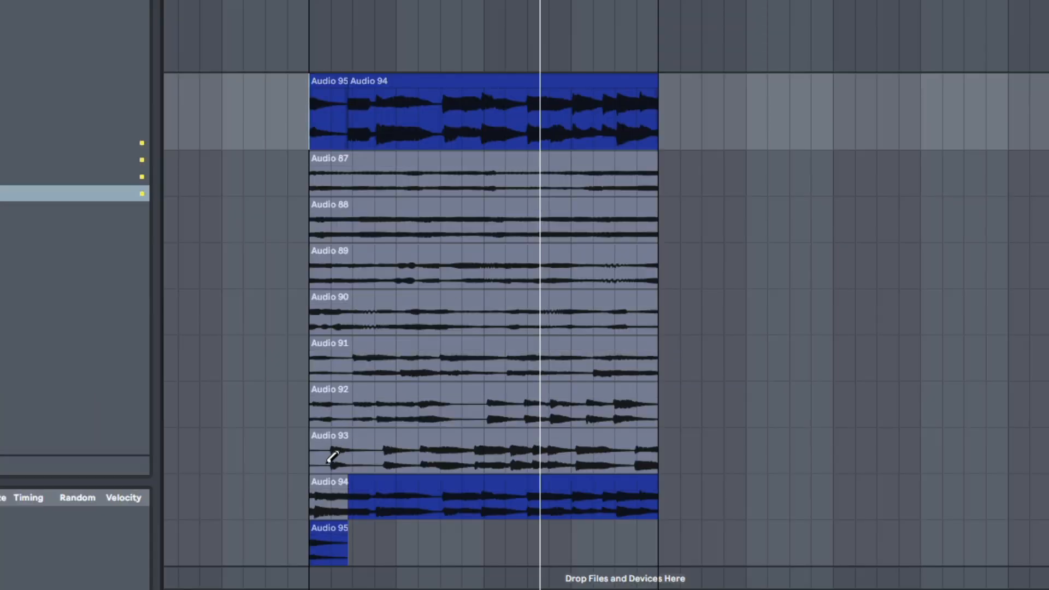
# Step: Comp the first half of bar 5 by trying Audio 93 and 92 and choosing Audio 90, with Audio 91 for the second half
pyautogui.click(333, 455)
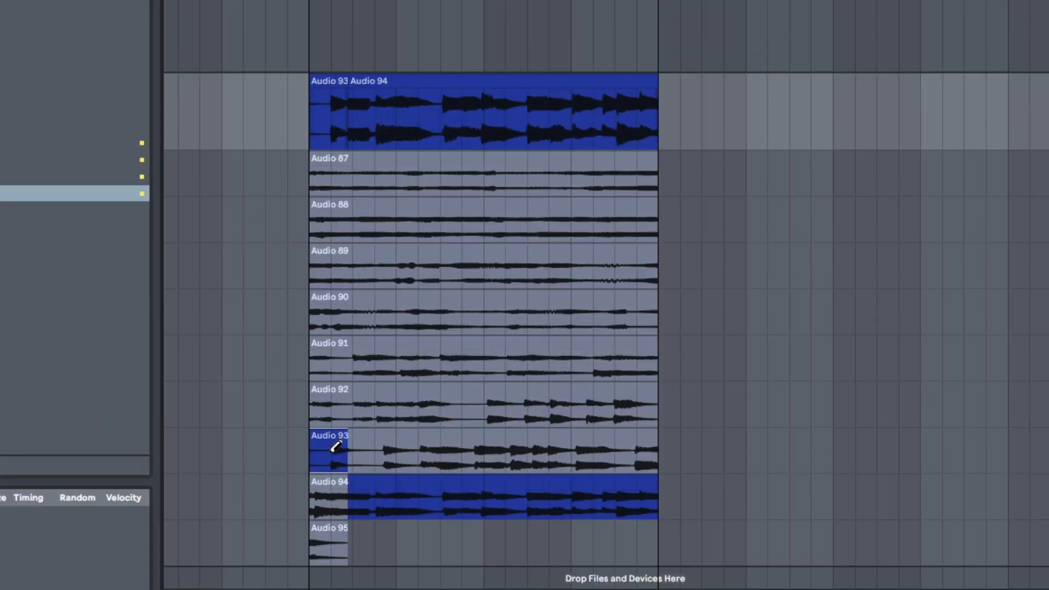
pyautogui.click(352, 408)
pyautogui.scroll(5, 376, 349)
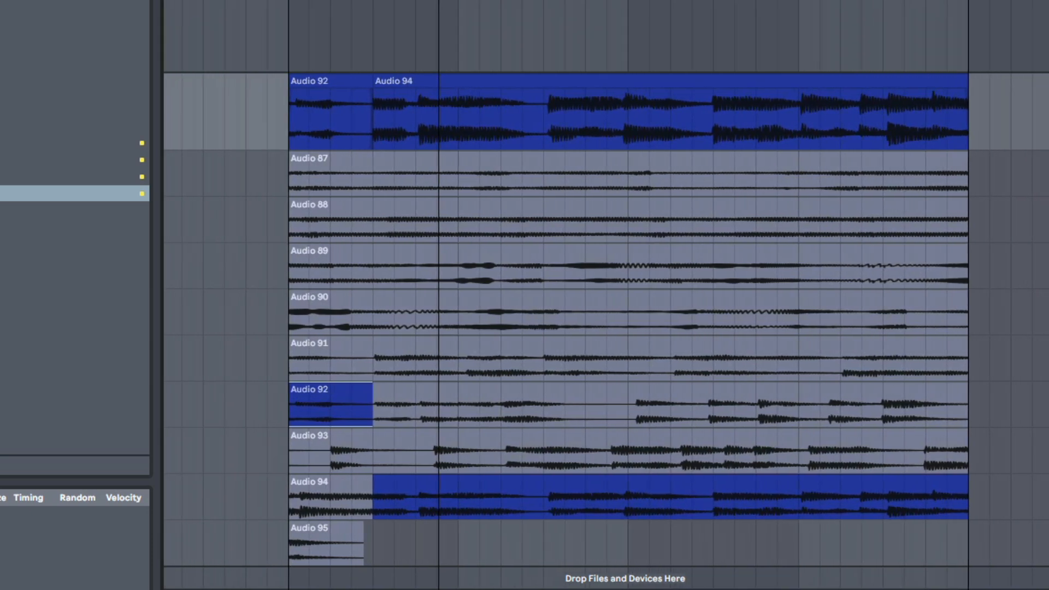
pyautogui.click(306, 316)
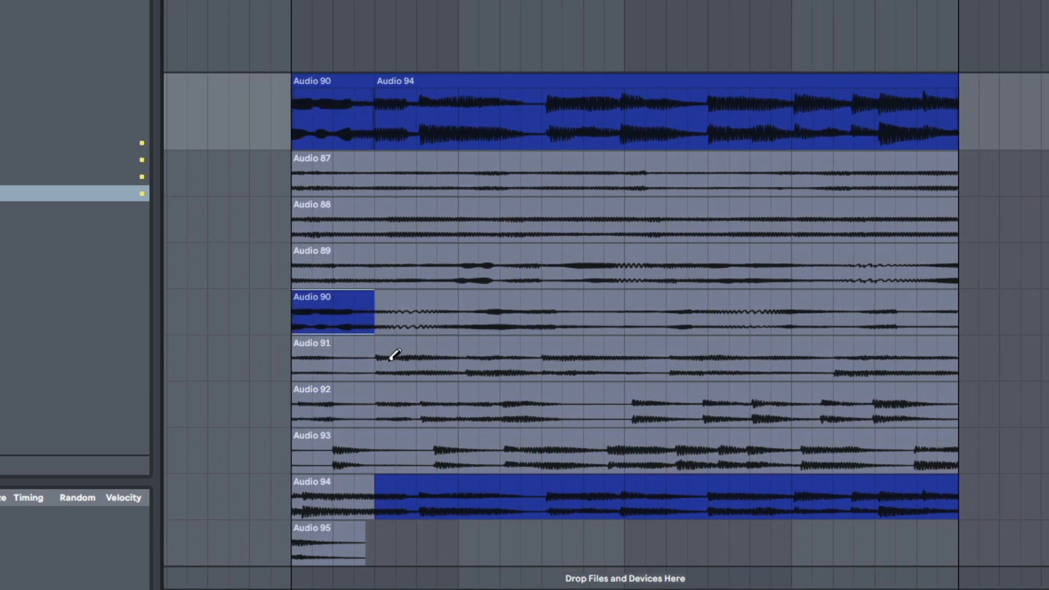
pyautogui.moveTo(425, 360); pyautogui.dragTo(458, 363)
# Step: Play back the comp and select the opening of the Audio 89 take
pyautogui.press('space')
pyautogui.press('b')
pyautogui.press('space')
pyautogui.press('space')
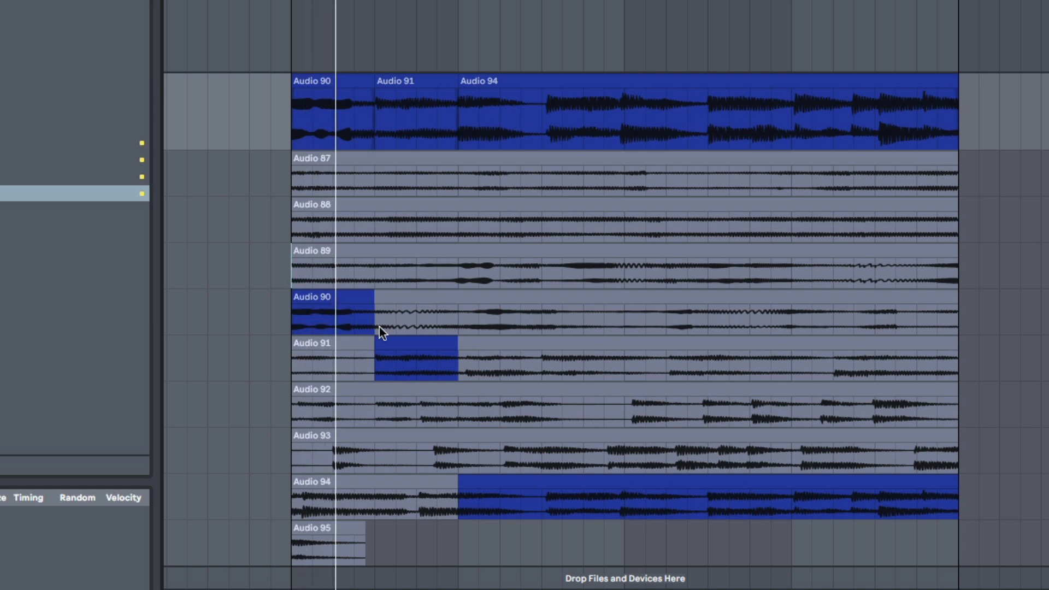
pyautogui.moveTo(298, 267); pyautogui.dragTo(354, 275)
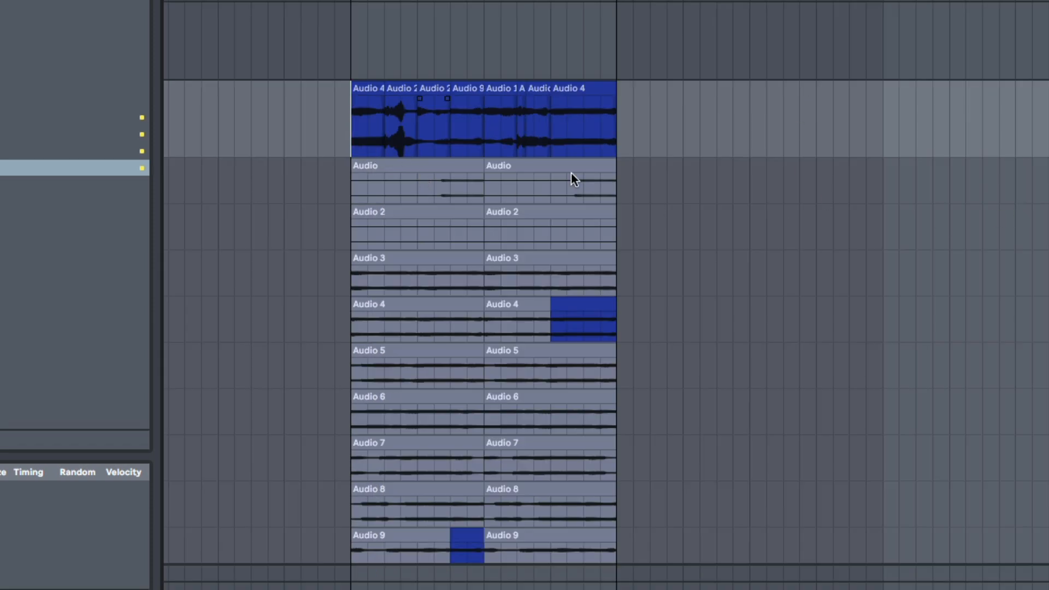
# Step: Play the four-bar comp and duplicate it on the Audio track's main lane to fill bars 9–13
pyautogui.scroll(-1, 458, 154)
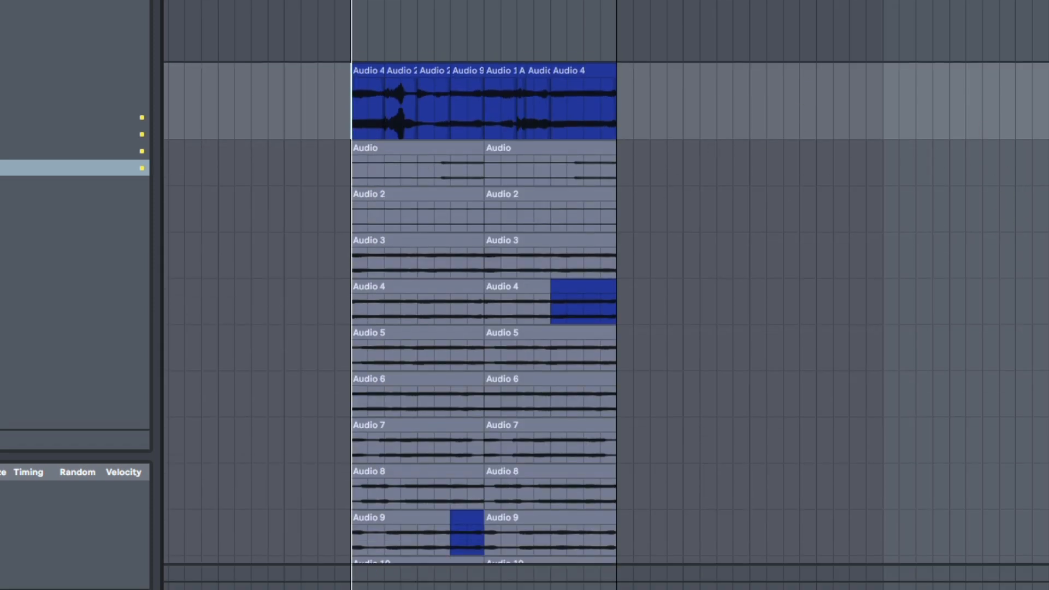
pyautogui.press('space')
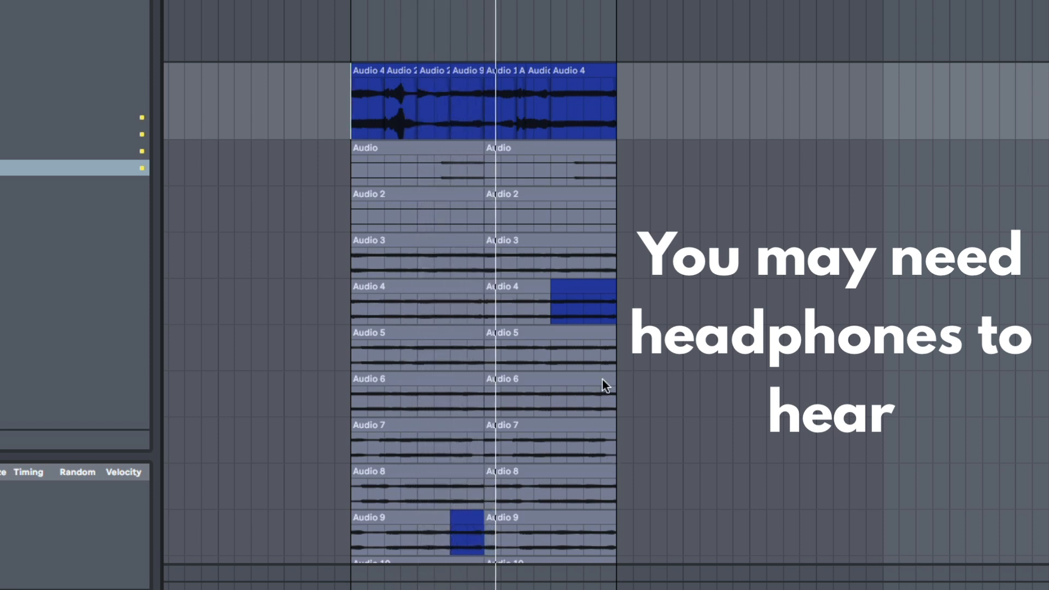
pyautogui.moveTo(352, 116); pyautogui.dragTo(638, 112)
pyautogui.press('super+d')
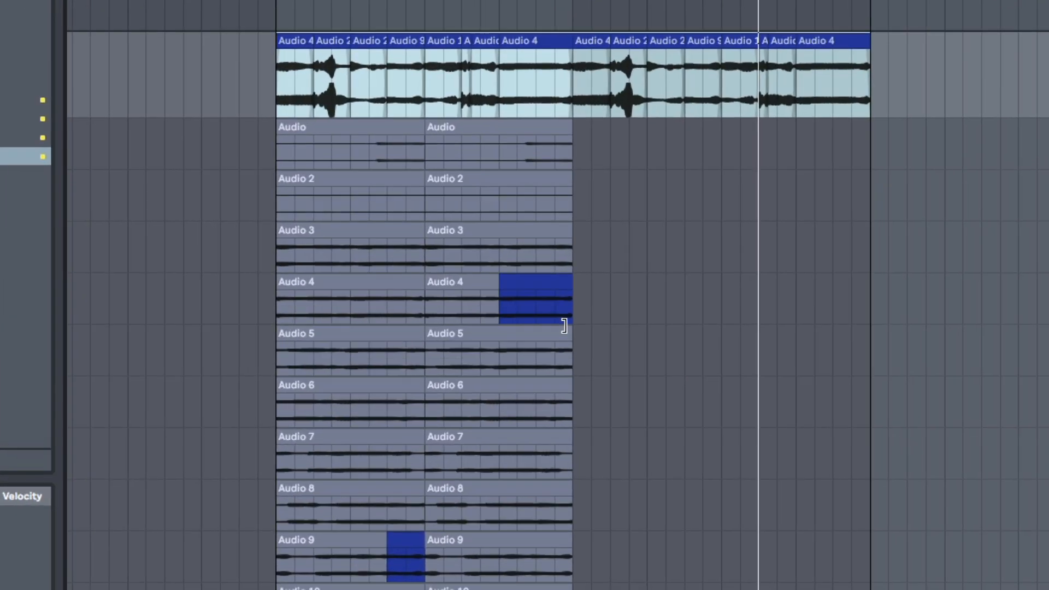
# Step: Replace bar 8 of the first comp with the Audio 5 take and play it back
pyautogui.press('b')
pyautogui.click(539, 345)
pyautogui.press('super+z')
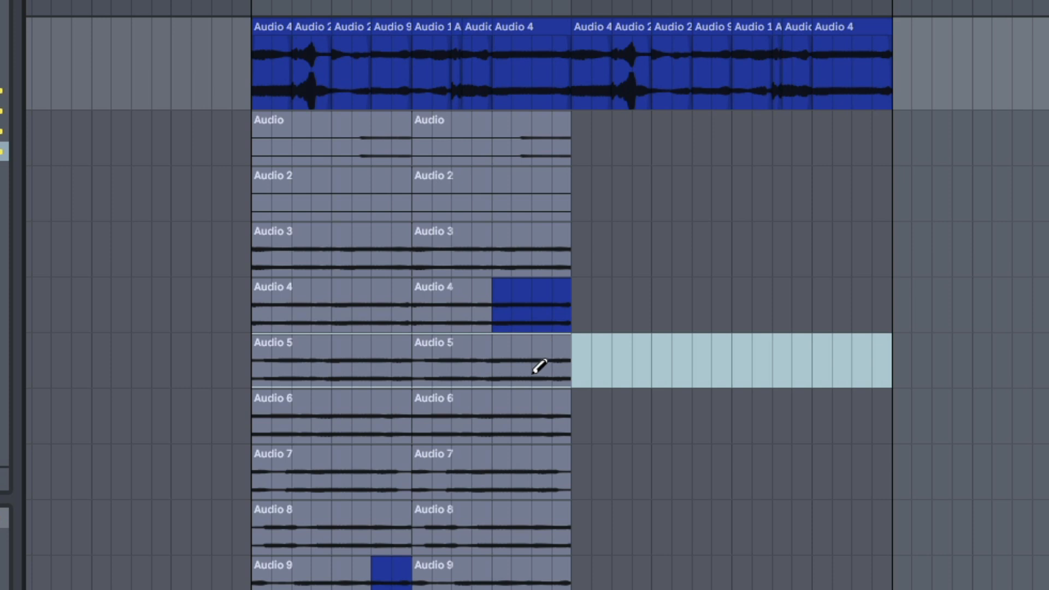
pyautogui.click(510, 371)
pyautogui.scroll(-5, 541, 330)
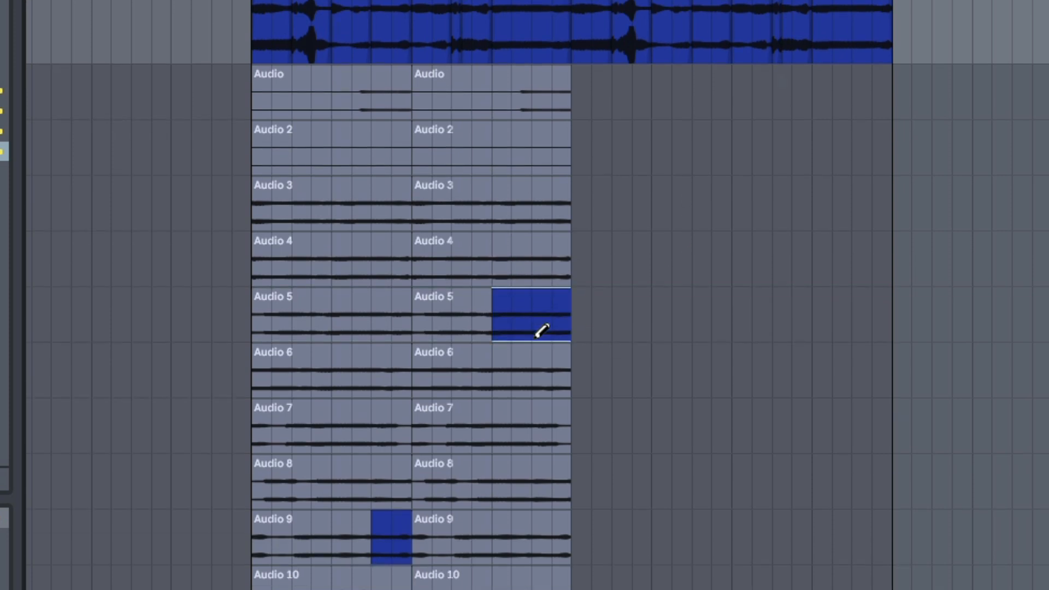
pyautogui.scroll(5, 531, 373)
pyautogui.press('space')
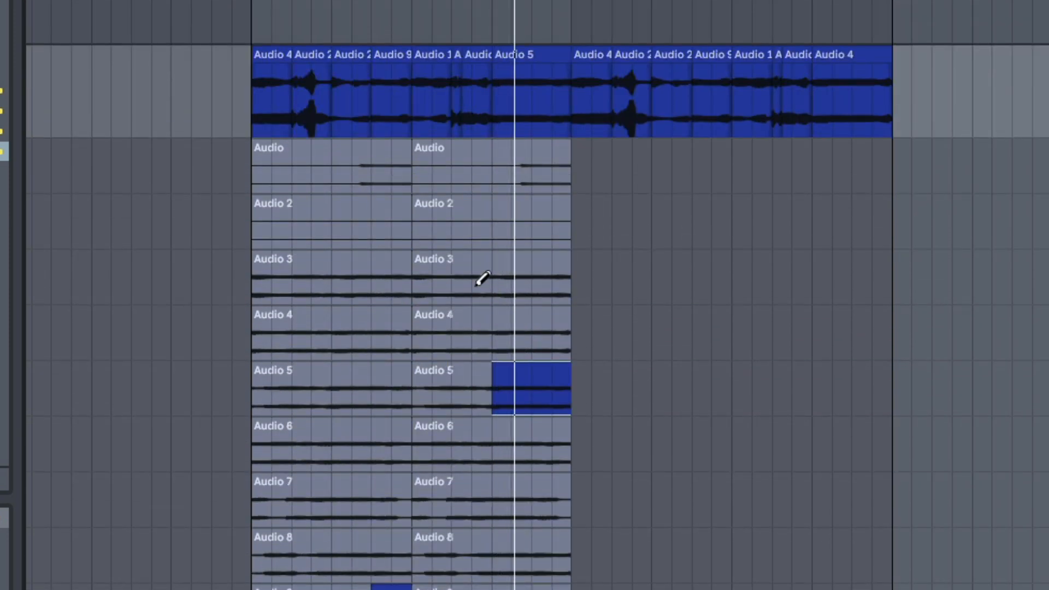
pyautogui.scroll(-5, 513, 317)
pyautogui.press('space')
# Step: Hide the take lanes, copy the Audio 9 section into the second half of bar 8 and play the result
pyautogui.scroll(5, 500, 333)
pyautogui.press('b')
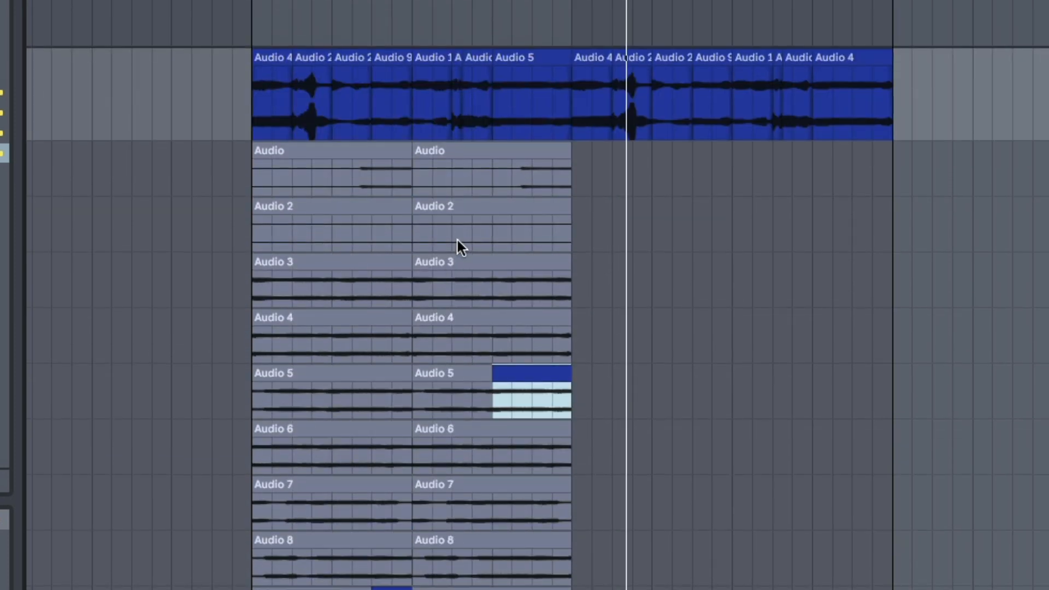
pyautogui.press('alt+super+u')
pyautogui.moveTo(408, 263); pyautogui.dragTo(450, 267)
pyautogui.click(568, 274)
pyautogui.hotkey('ctrl', 'v')
pyautogui.click(498, 273)
pyautogui.press('space')
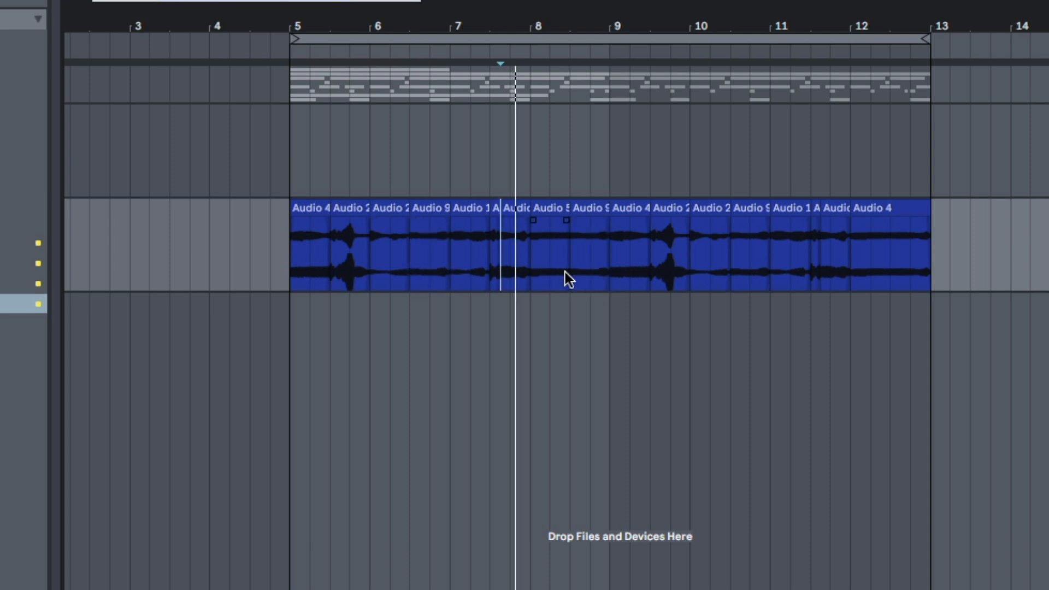
# Step: Select the whole comped audio on the main lane across bars 5–13
pyautogui.moveTo(599, 7); pyautogui.dragTo(452, 3)
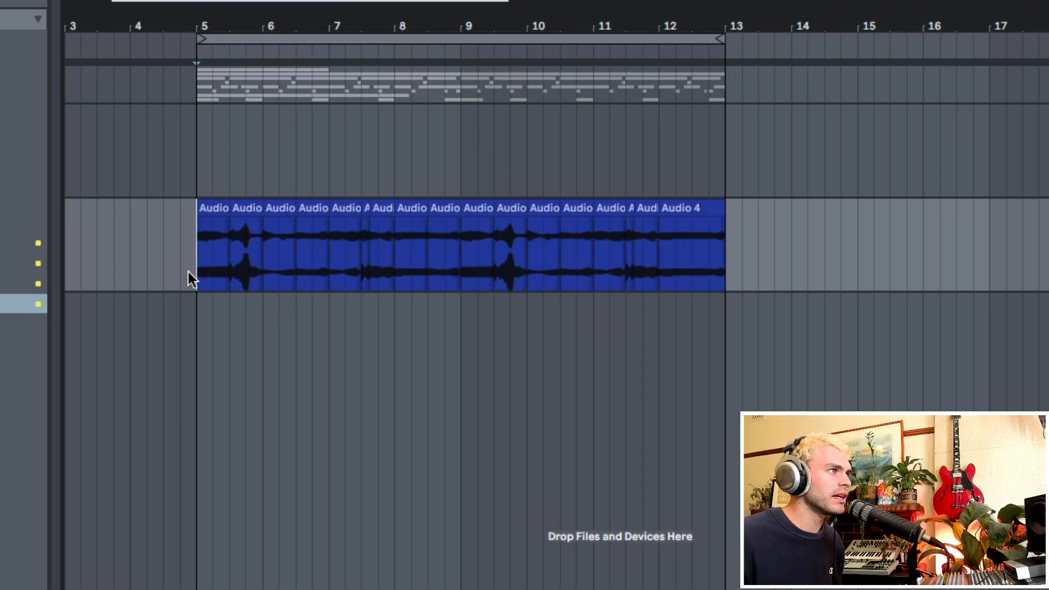
pyautogui.moveTo(188, 270); pyautogui.dragTo(725, 279)
pyautogui.moveTo(428, 273); pyautogui.dragTo(460, 270)
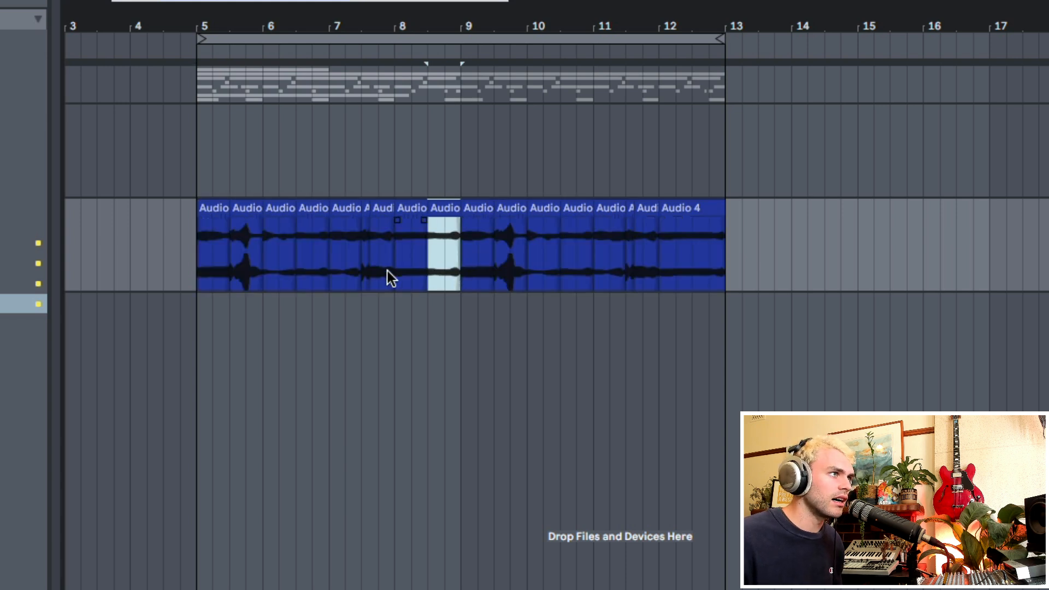
pyautogui.press('-')
pyautogui.moveTo(244, 270); pyautogui.dragTo(633, 269)
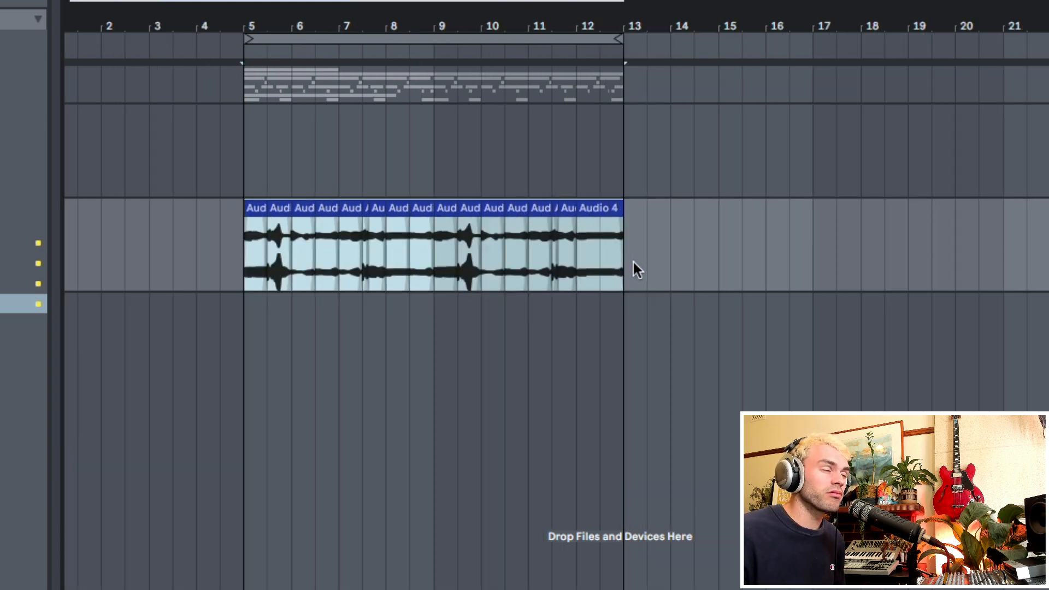
pyautogui.moveTo(496, 22); pyautogui.dragTo(496, 36)
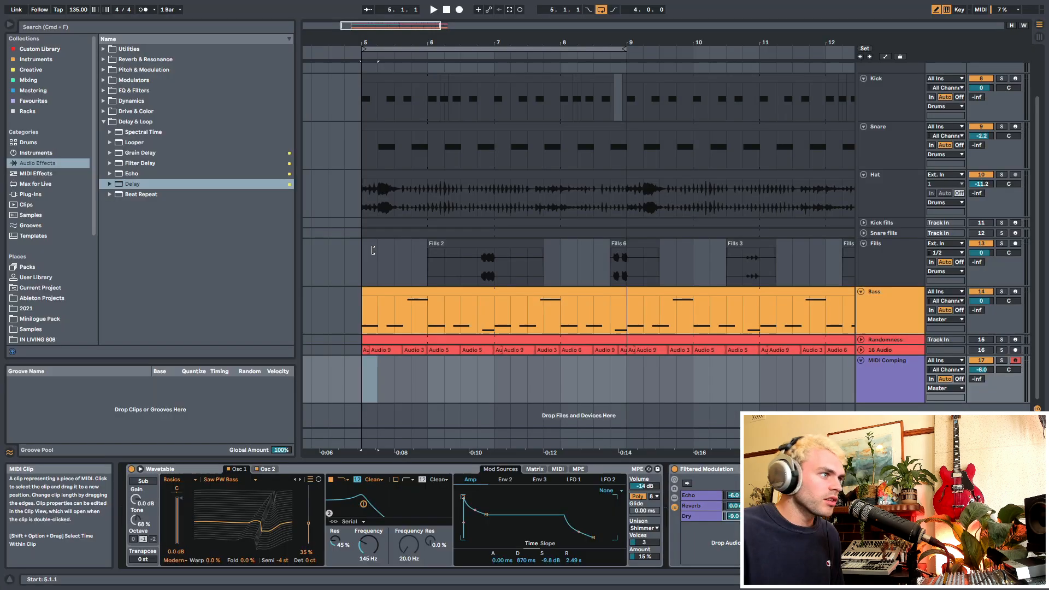
# Step: Select the MIDI Comping track and mark out bars 5–9 on its main lane
pyautogui.click(360, 391)
pyautogui.click(891, 376)
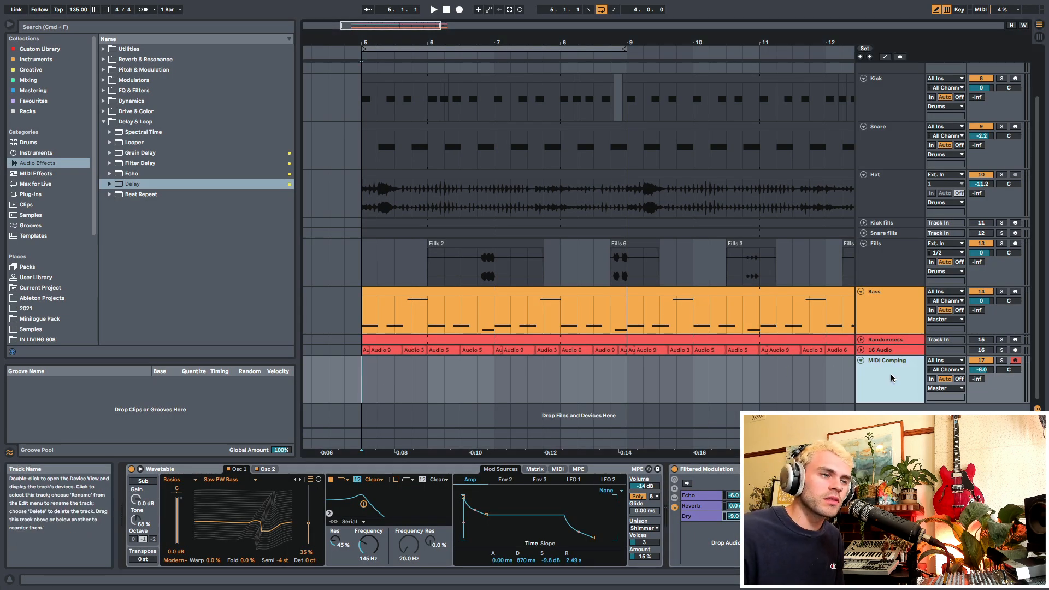
pyautogui.click(360, 380)
pyautogui.moveTo(390, 380); pyautogui.dragTo(621, 381)
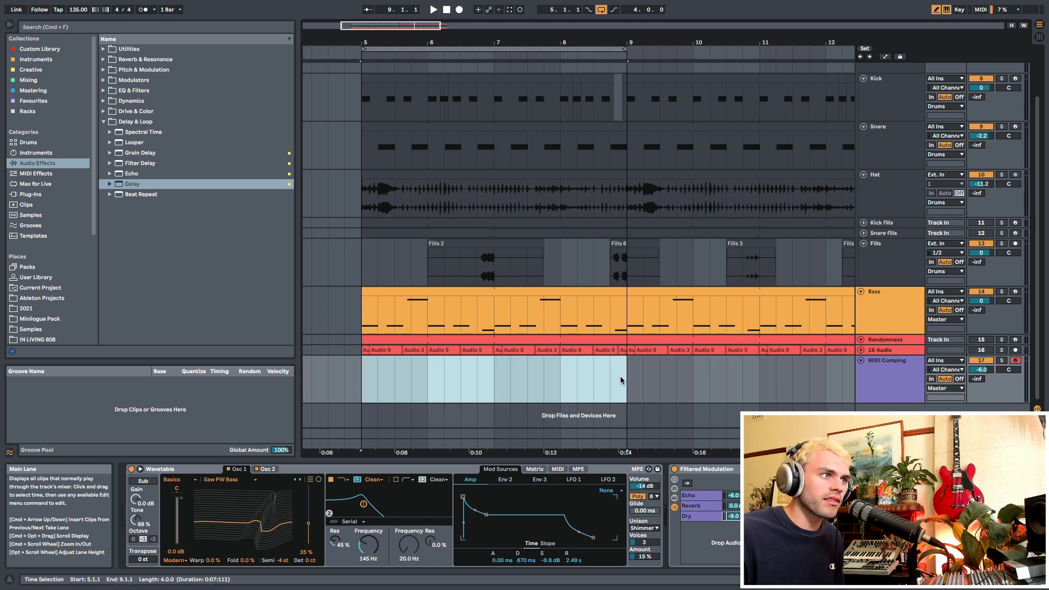
pyautogui.click(868, 379)
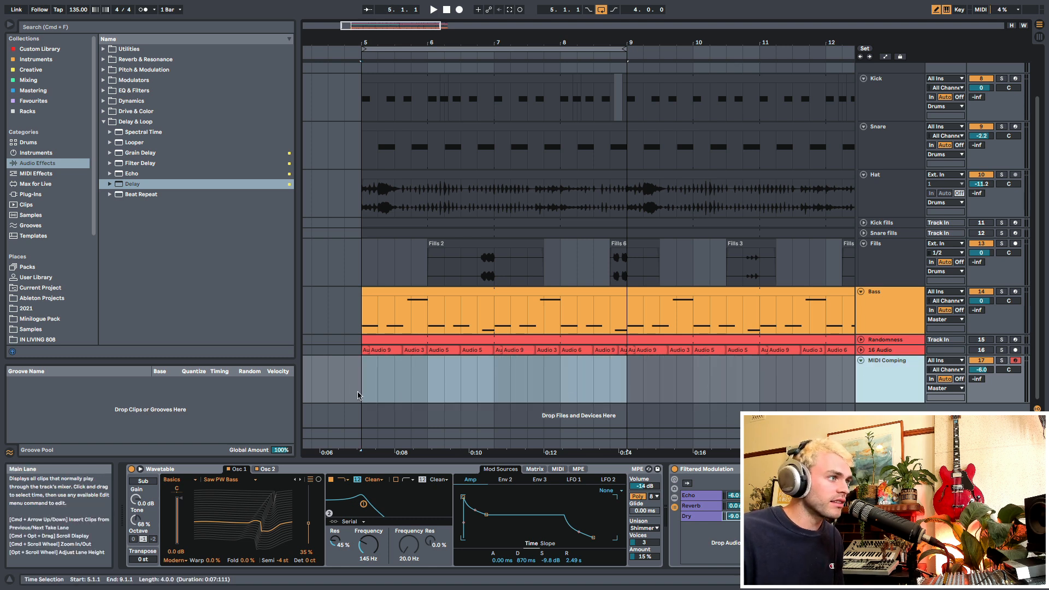
pyautogui.moveTo(366, 384); pyautogui.dragTo(625, 386)
pyautogui.click(376, 470)
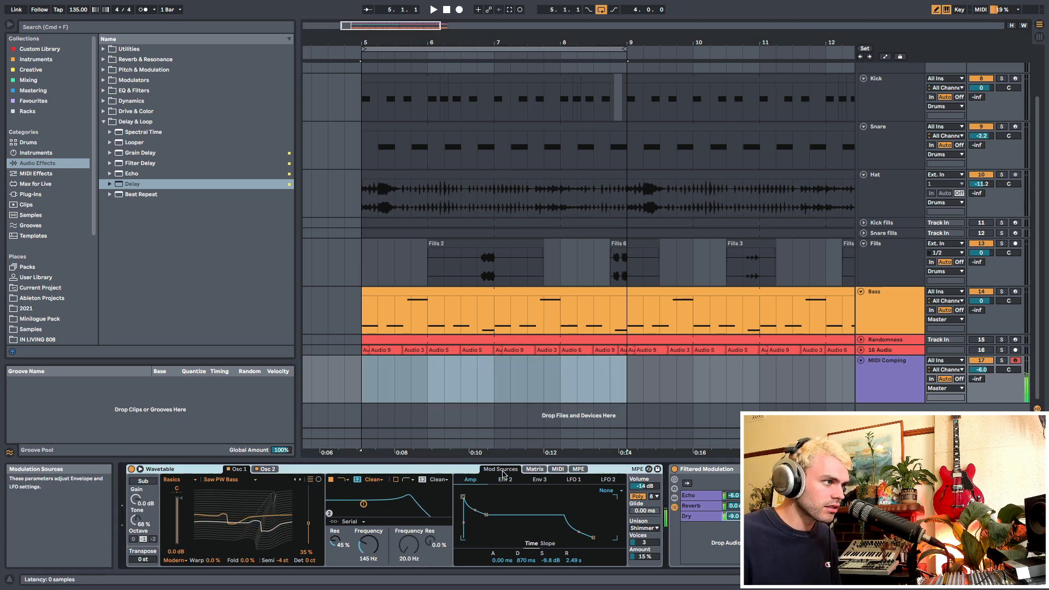
pyautogui.moveTo(362, 383); pyautogui.dragTo(626, 383)
pyautogui.scroll(3, 517, 128)
pyautogui.scroll(-3, 498, 158)
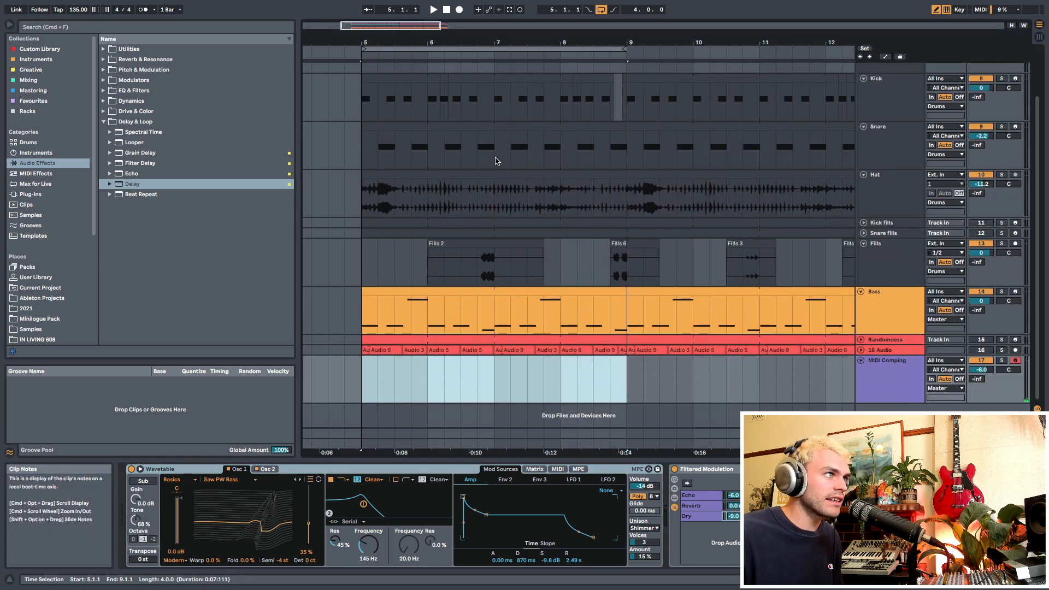
pyautogui.moveTo(376, 390); pyautogui.dragTo(619, 394)
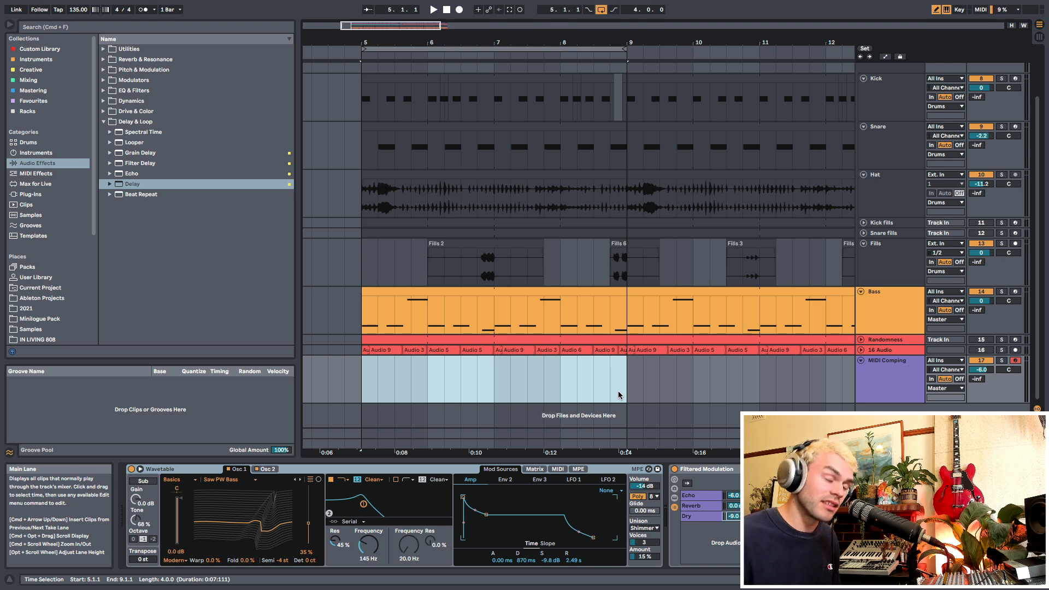
# Step: Record looped MIDI takes over bars 5–9 on the MIDI Comping track
pyautogui.moveTo(363, 391); pyautogui.dragTo(625, 390)
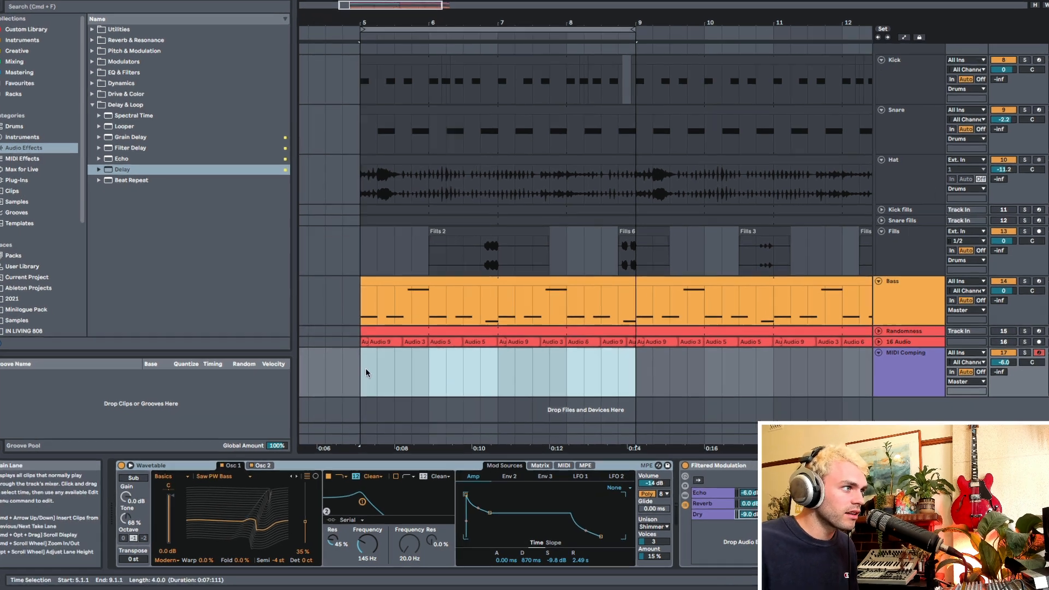
pyautogui.click(374, 372)
pyautogui.press('F9')
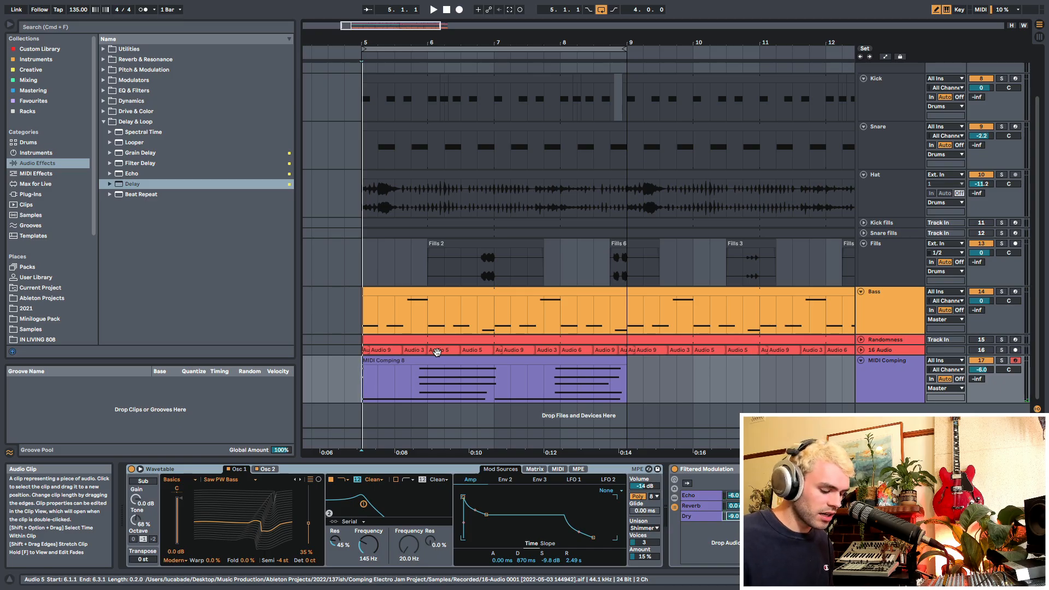
# Step: Show the MIDI Comping track's take lanes and cycle the main lane up through the takes to MIDI Comping 4
pyautogui.press('super+alt+u')
pyautogui.scroll(-5, 437, 353)
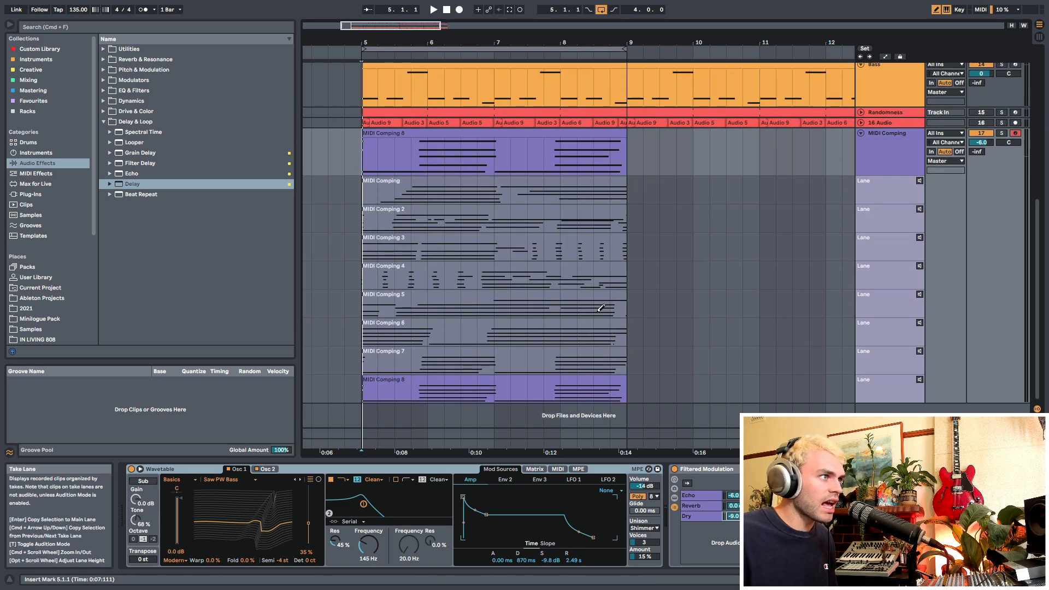
pyautogui.click(453, 361)
pyautogui.press('super+Up')
pyautogui.press('super+Up')
pyautogui.press('super+Up')
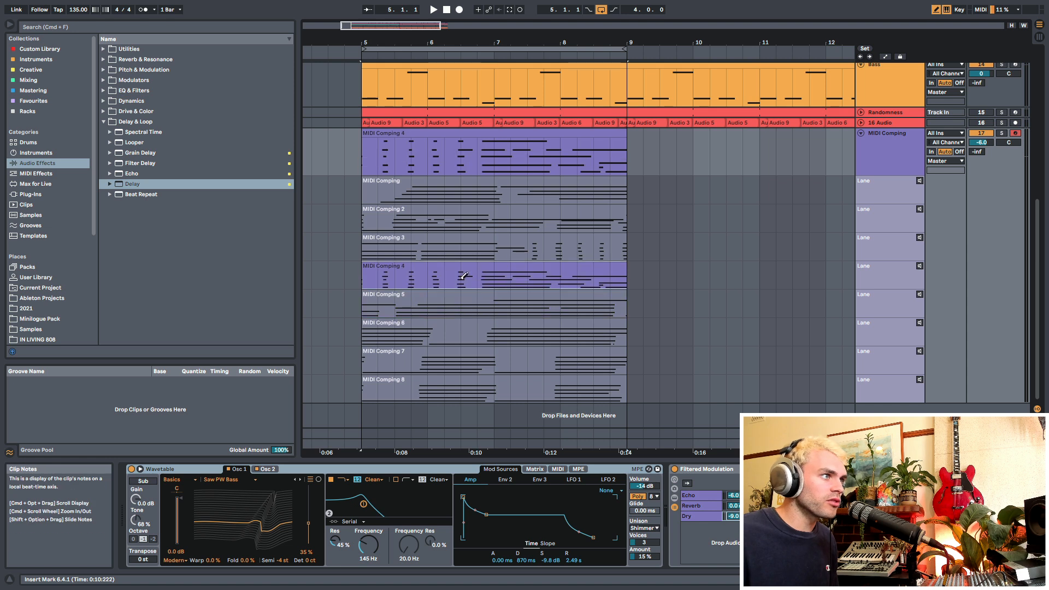
# Step: Comp MIDI Comping 7 for bars 5–7 and MIDI Comping 3 for bars 7–9, and select the combined result
pyautogui.click(376, 256)
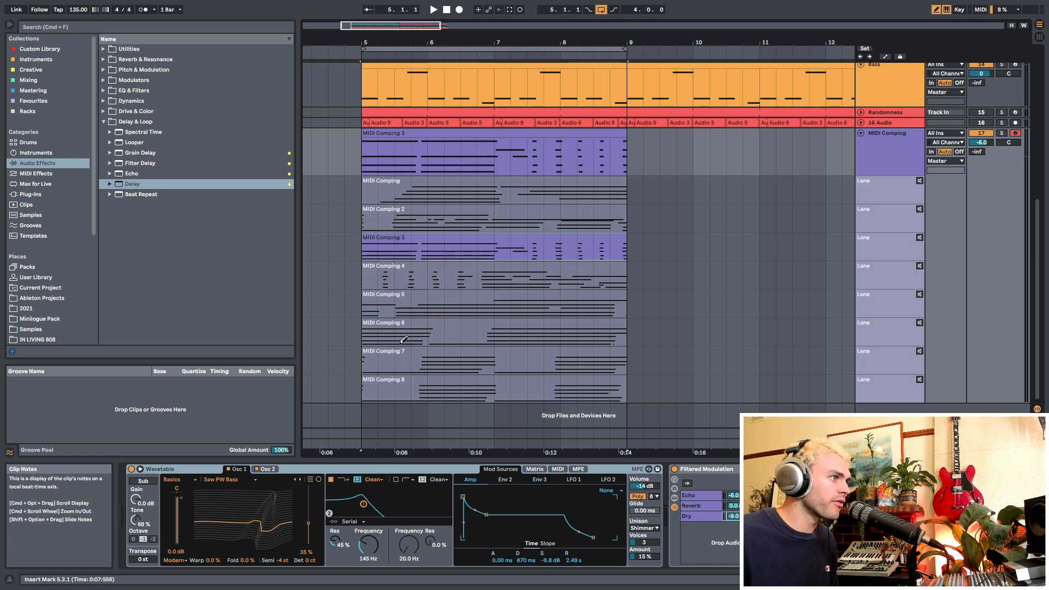
pyautogui.click(386, 359)
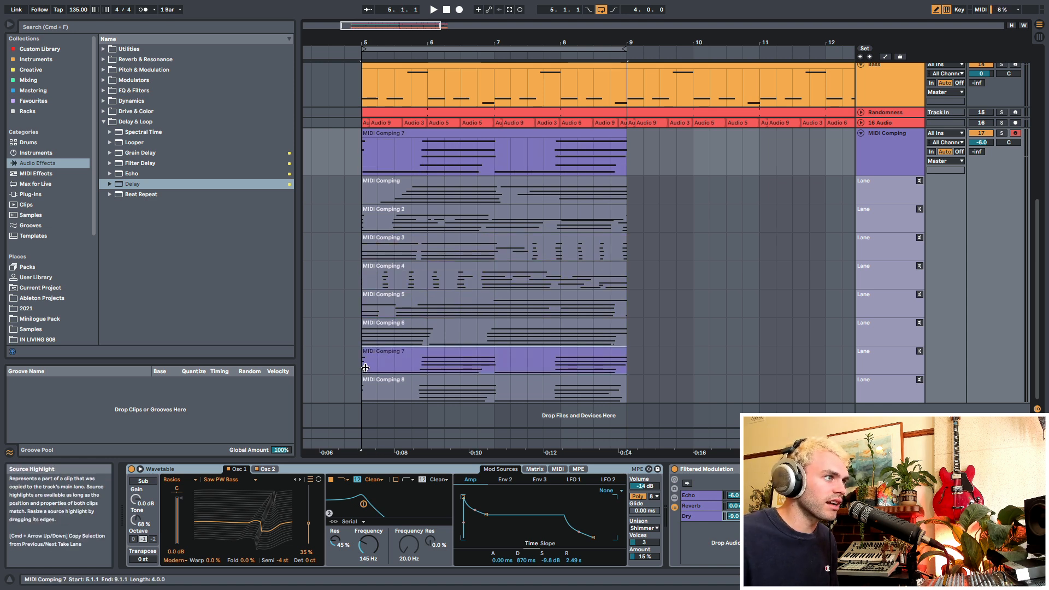
pyautogui.moveTo(499, 365); pyautogui.dragTo(364, 364)
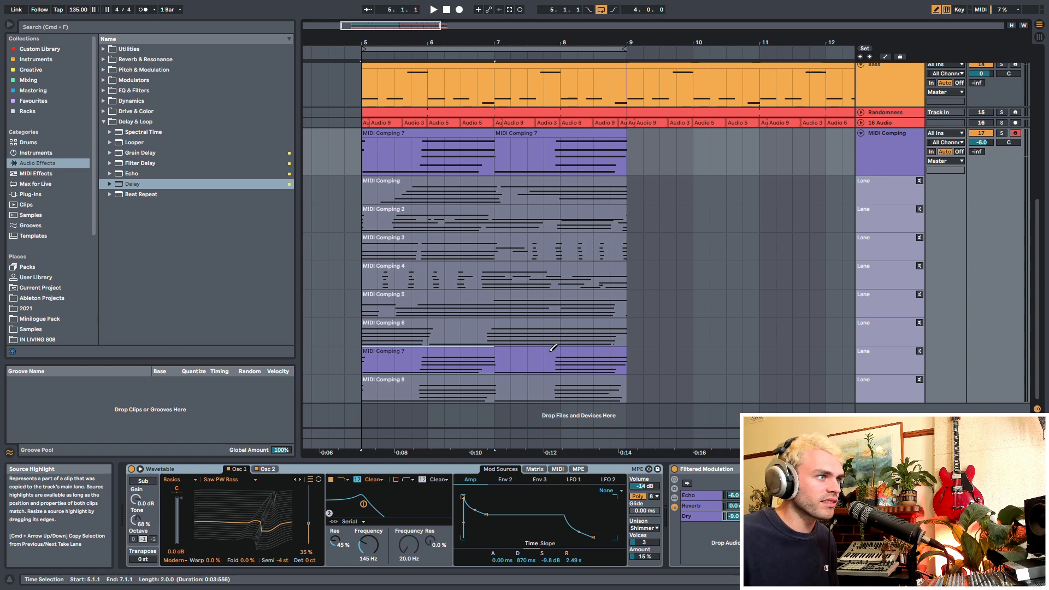
pyautogui.click(543, 255)
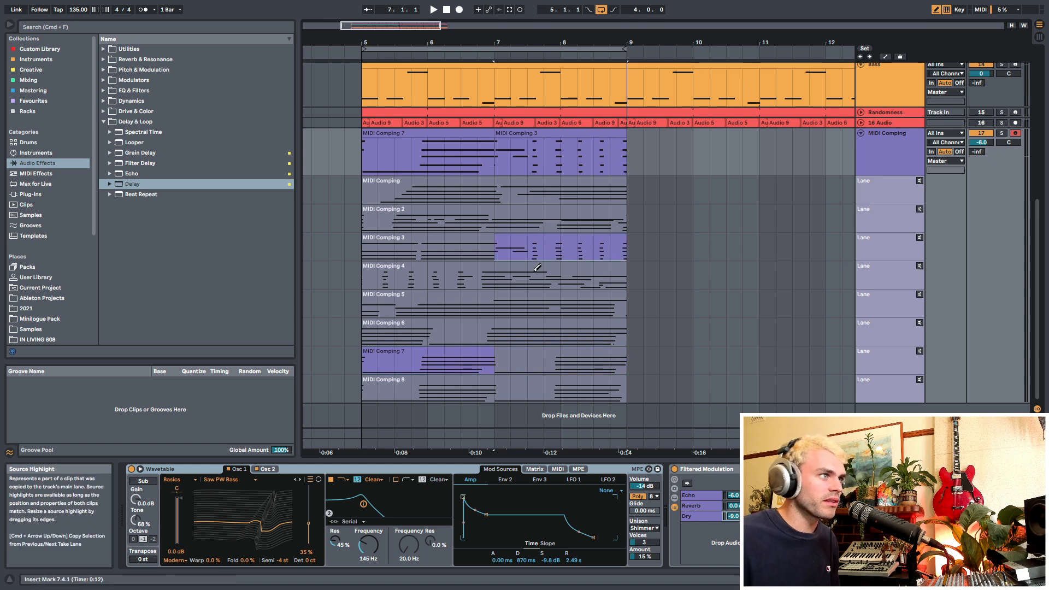
pyautogui.moveTo(396, 174); pyautogui.dragTo(627, 165)
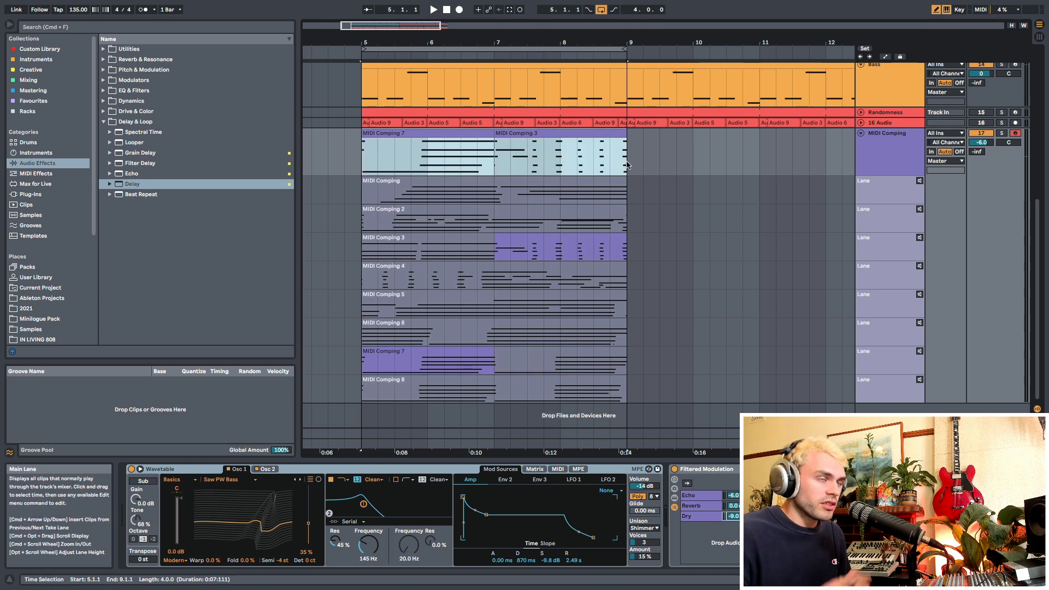